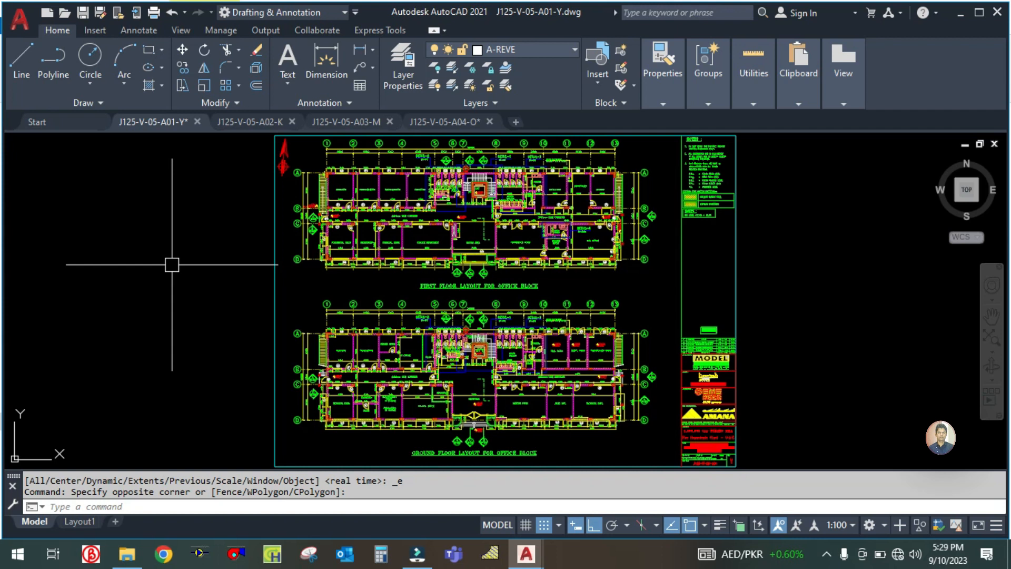
- Examine the ground floor layout of the office block, including its rooms and dimensions
left_click_drag(202, 322, 180, 287)
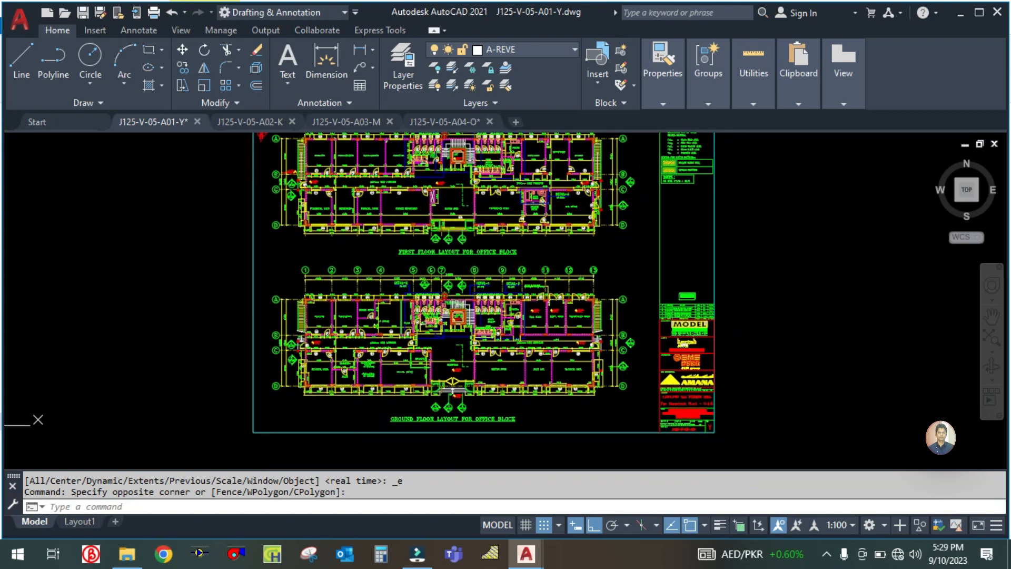
scroll(325, 413, "up", 4)
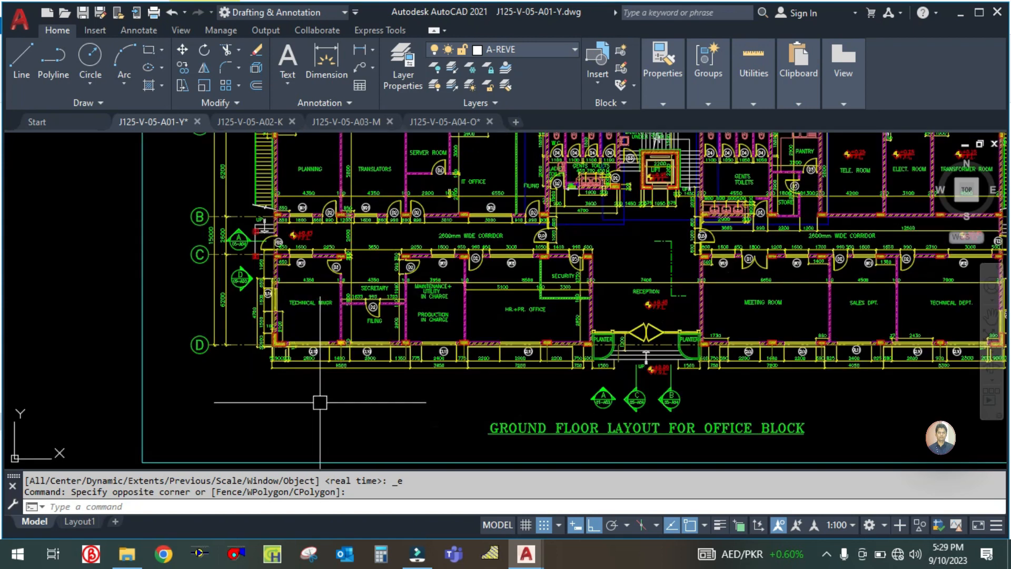
left_click_drag(207, 404, 159, 452)
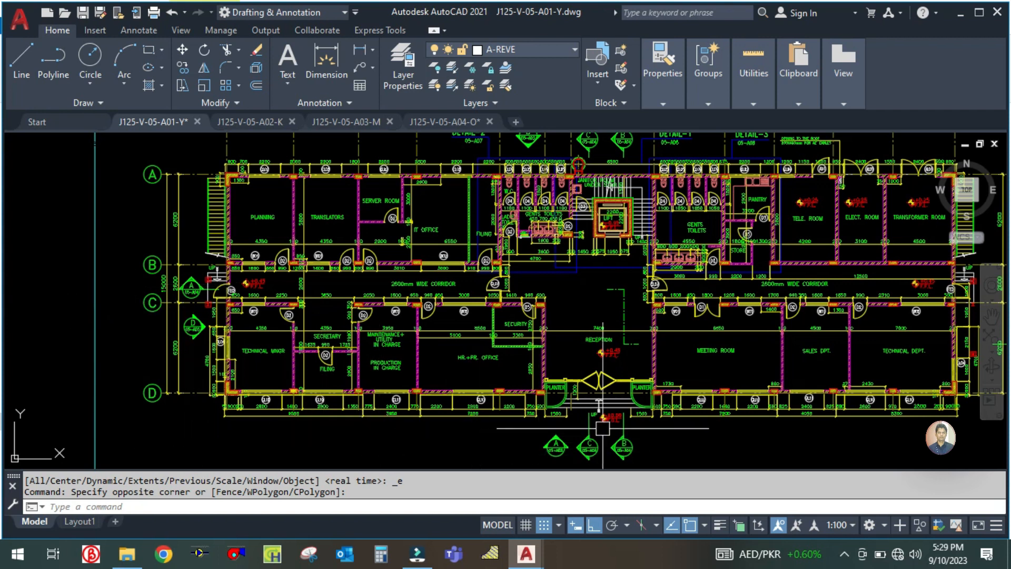
mouse_move(776, 449)
left_mouse_down()
mouse_move(693, 446)
mouse_move(649, 419)
left_mouse_up()
scroll(693, 447, "down", 2)
scroll(693, 447, "up", 2)
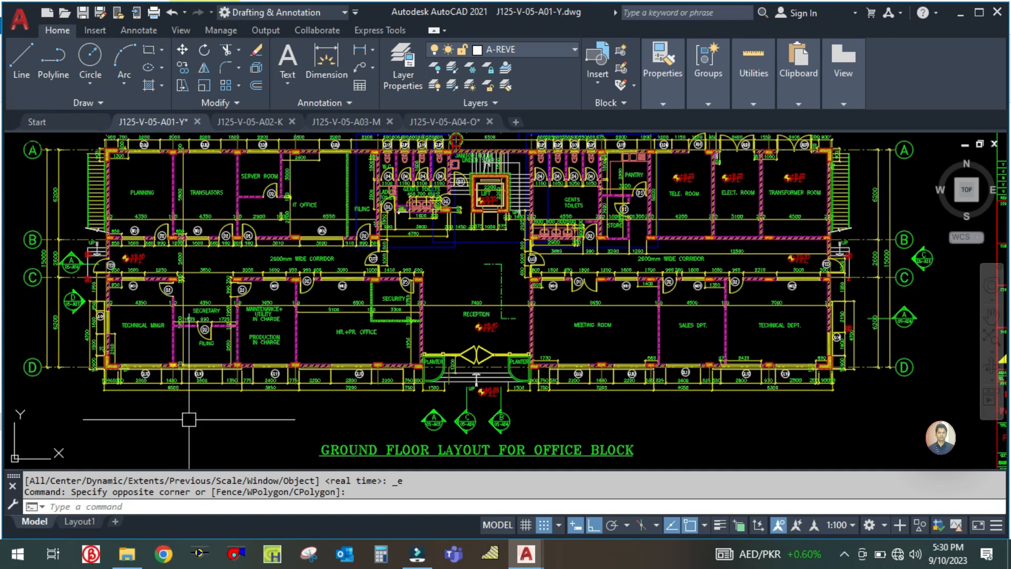
left_click_drag(150, 423, 235, 409)
scroll(228, 399, "up", 2)
scroll(228, 399, "down", 2)
scroll(237, 400, "down", 4)
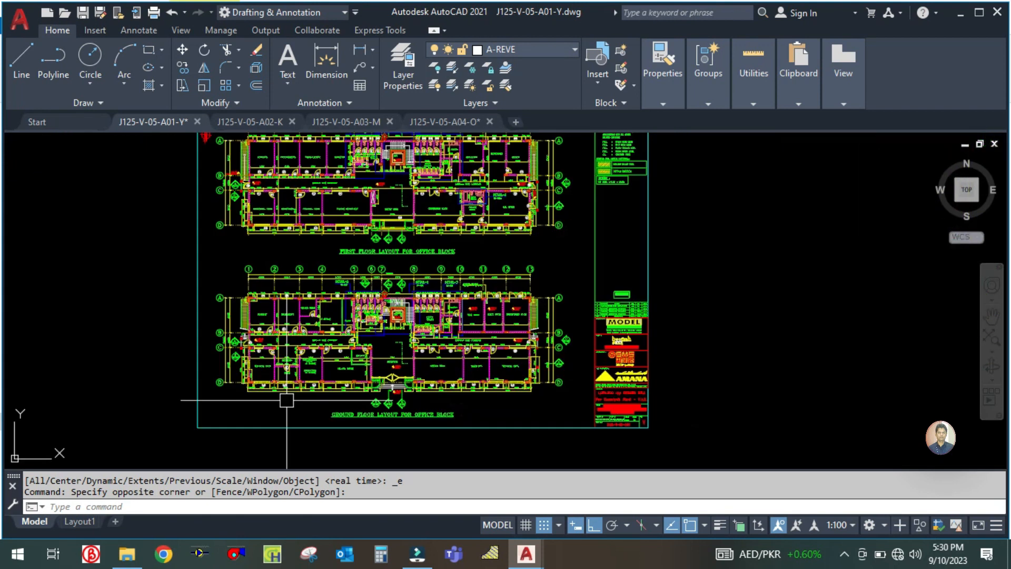
scroll(365, 420, "up", 6)
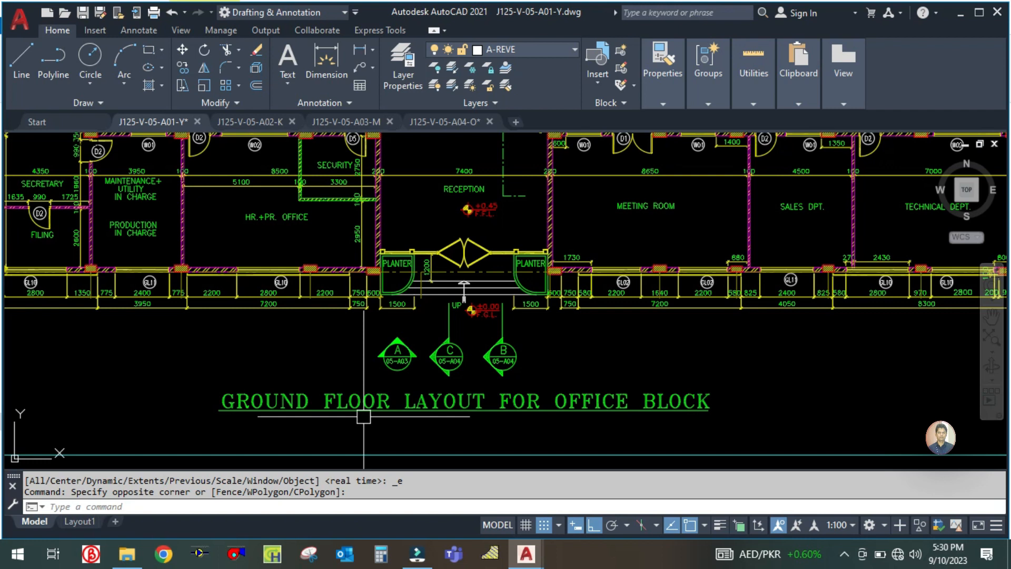
scroll(281, 398, "down", 2)
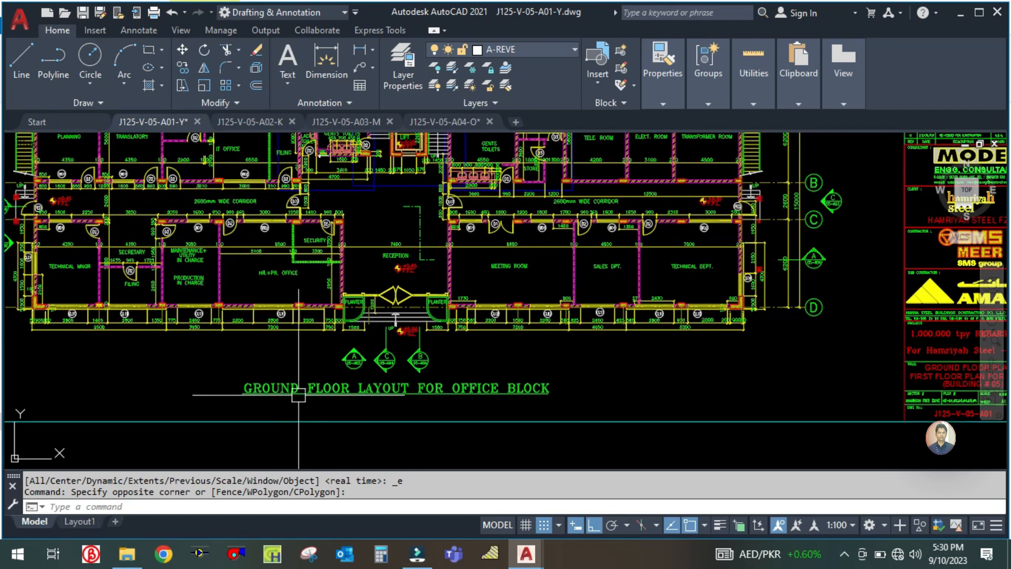
- Examine the rooms and corridors on the first floor layout of the office block
scroll(299, 395, "up", 2)
scroll(350, 419, "down", 2)
left_click_drag(284, 370, 311, 442)
scroll(311, 442, "down", 3)
scroll(374, 237, "up", 5)
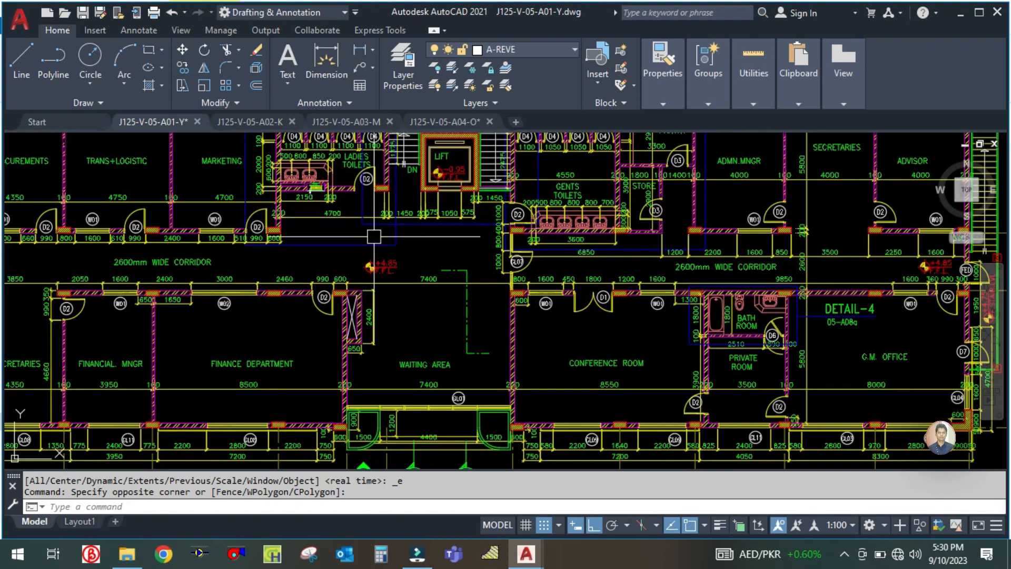
scroll(374, 237, "down", 4)
left_click_drag(214, 358, 225, 319)
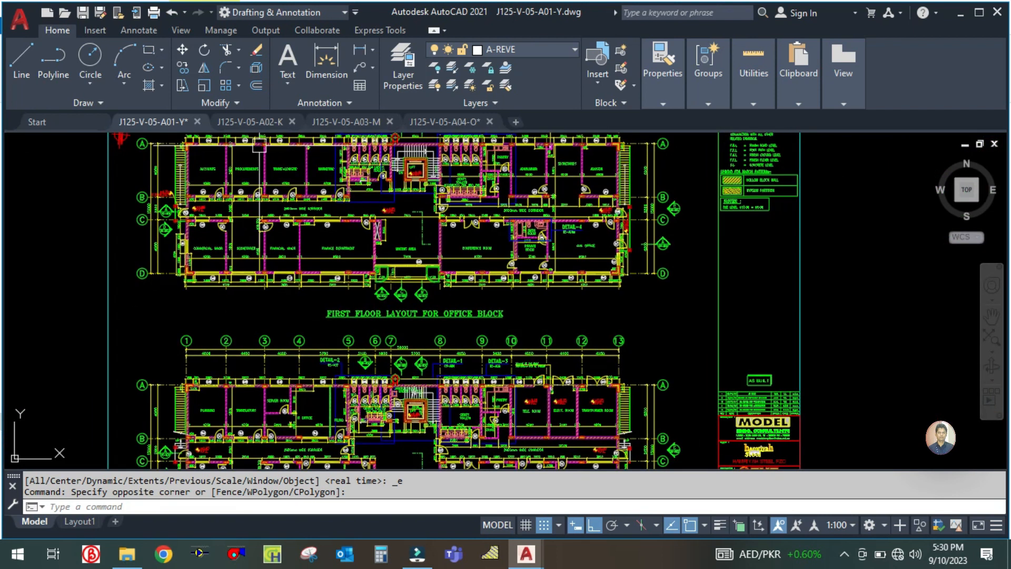
- Review the roof layout, elevations and sections in the J125-V-05-A02, A03 and A04 drawings
left_click(250, 122)
scroll(303, 318, "up", 5)
scroll(302, 318, "down", 5)
left_click(349, 122)
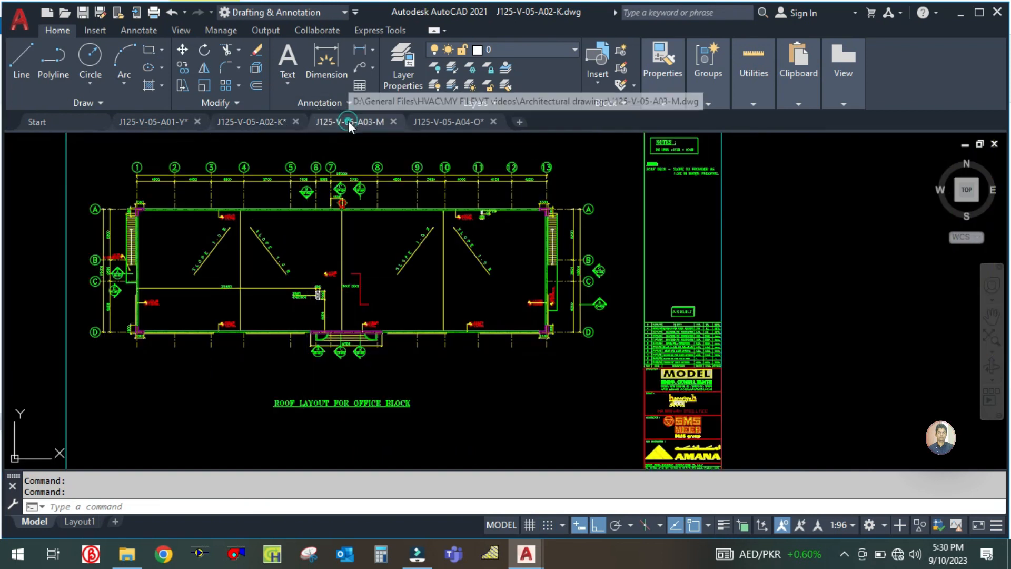
scroll(357, 213, "up", 2)
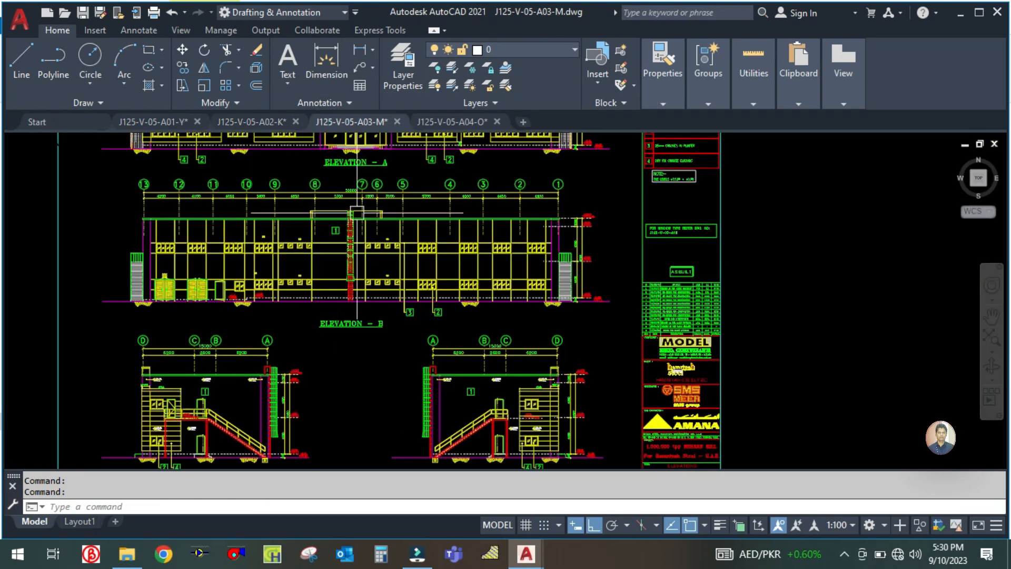
left_click(448, 120)
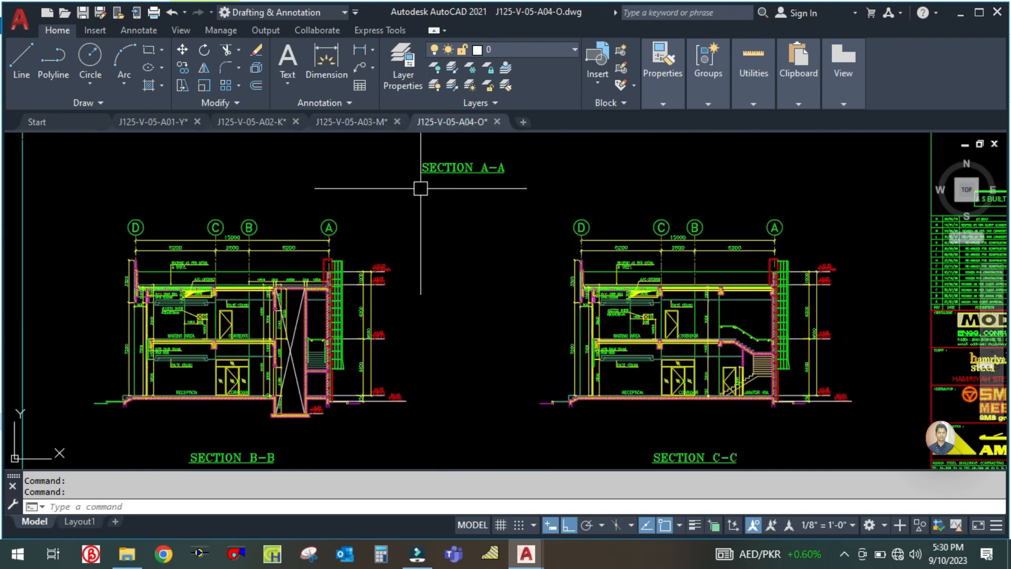
scroll(422, 211, "down", 4)
scroll(272, 273, "up", 4)
scroll(272, 274, "down", 3)
- Return to the J125-V-05-A01 drawing and view the ground floor layout again
left_click(157, 121)
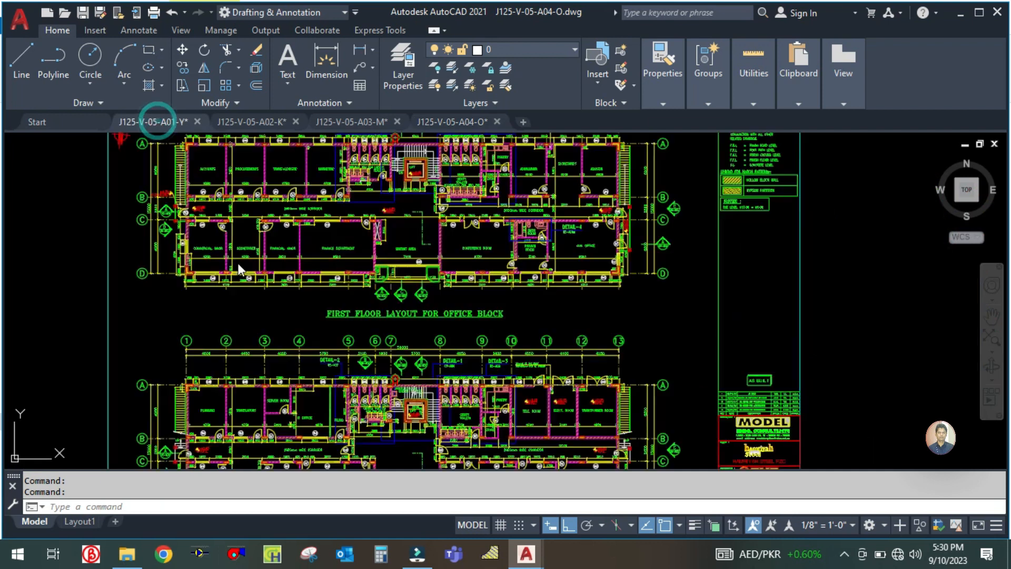
scroll(240, 284, "down", 3)
scroll(242, 310, "up", 4)
left_click_drag(242, 311, 342, 360)
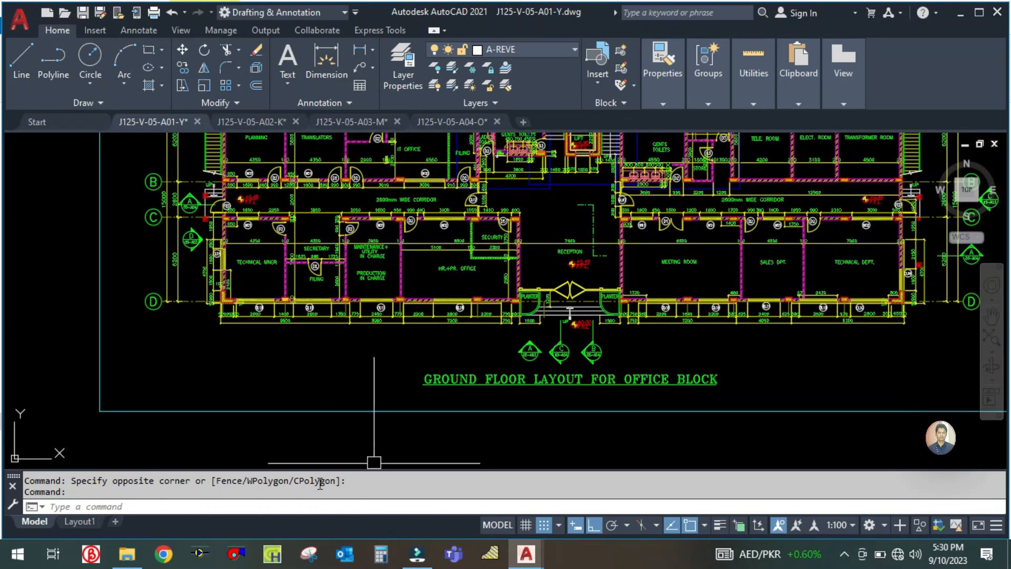
left_click_drag(312, 390, 321, 434)
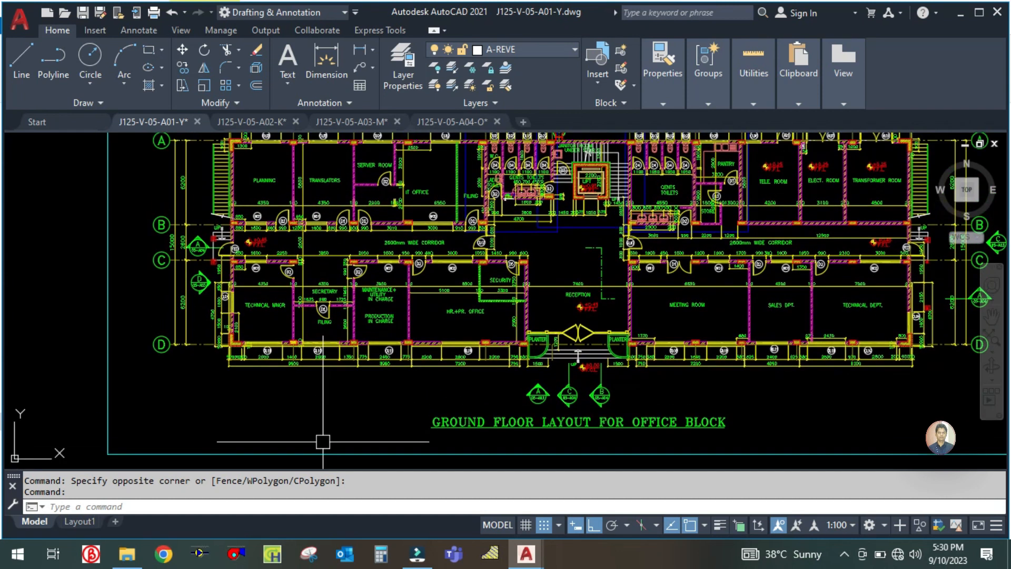
- Launch Carrier HAP 5.11, dismiss the startup project and preferences dialogs, and maximize its window
left_click(274, 557)
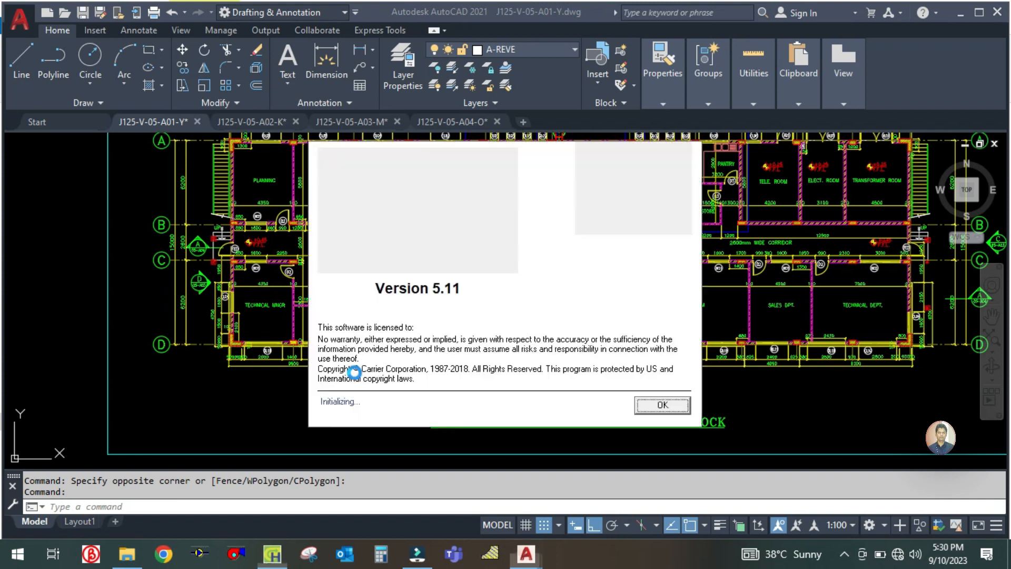
left_click(689, 406)
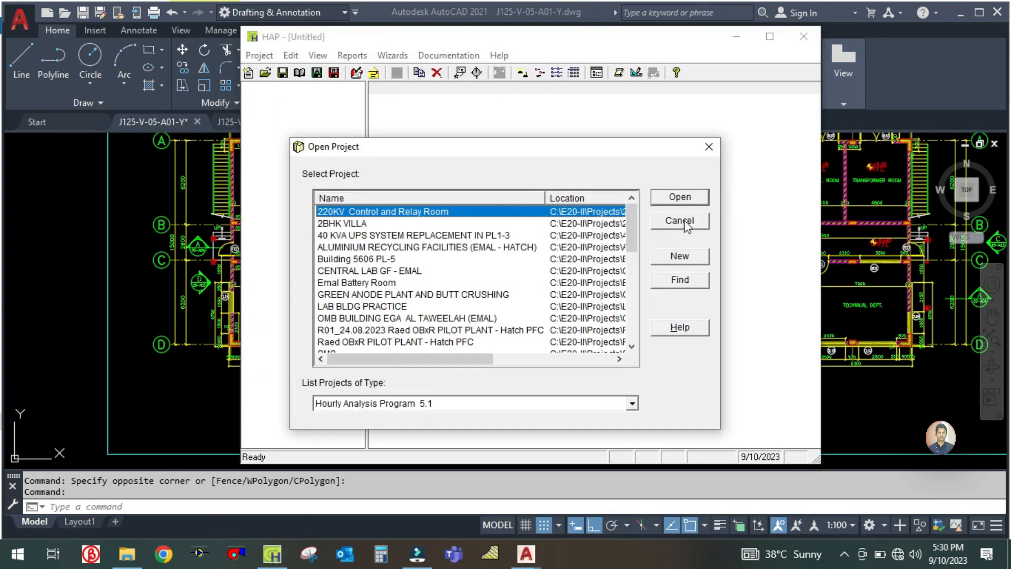
left_click(684, 224)
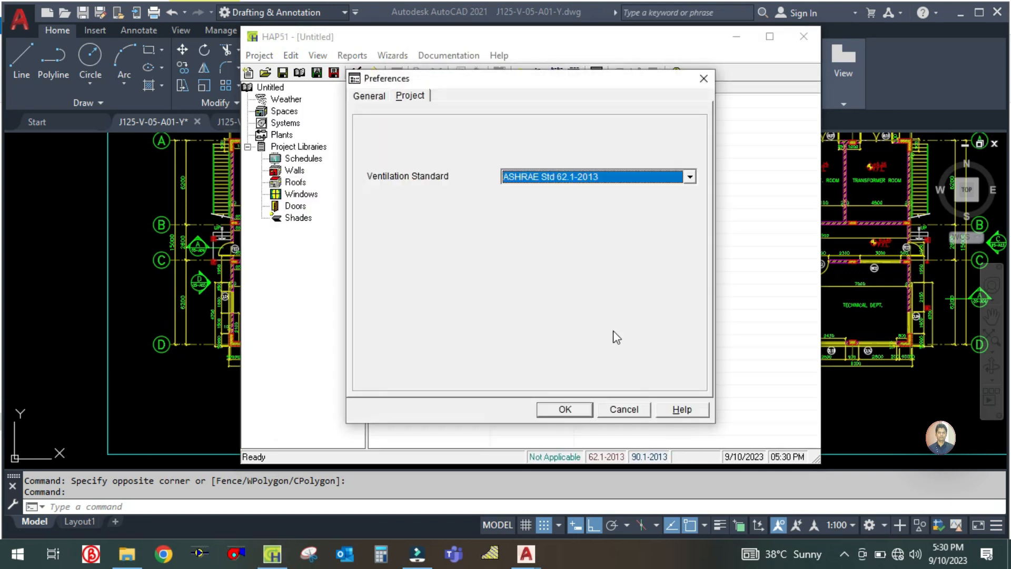
left_click(615, 410)
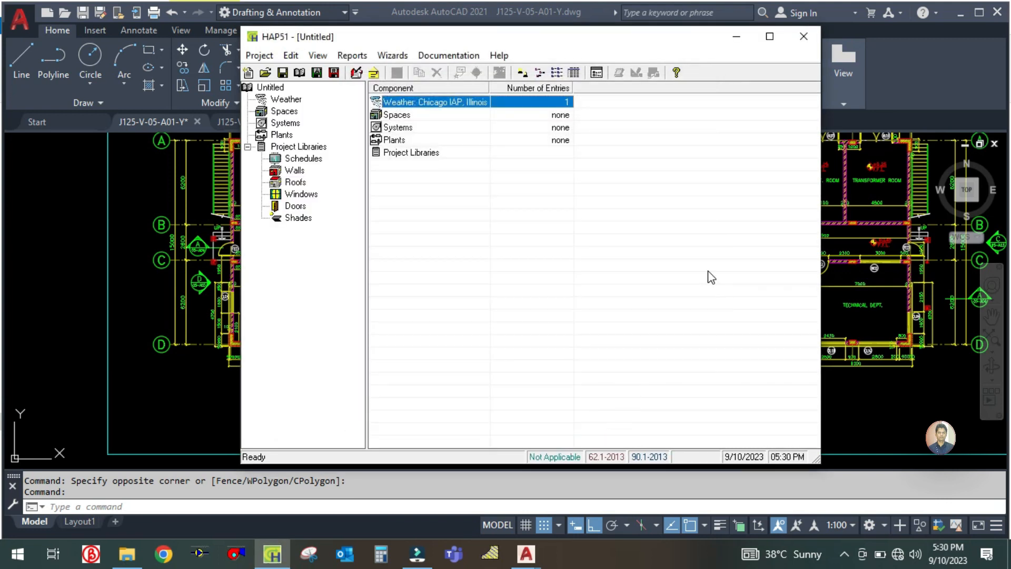
left_click(779, 32)
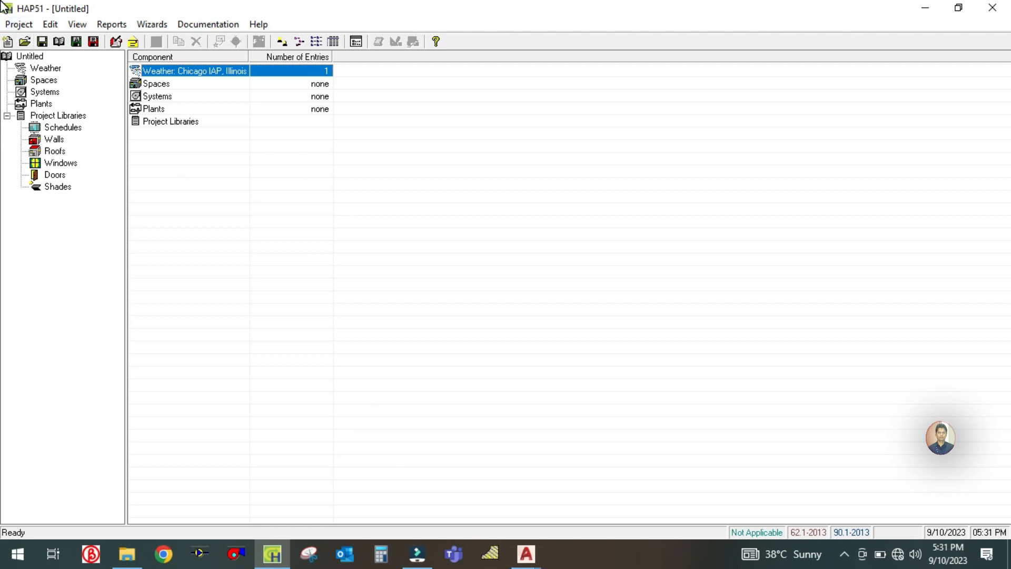
- Create a new HAP project
left_click(19, 25)
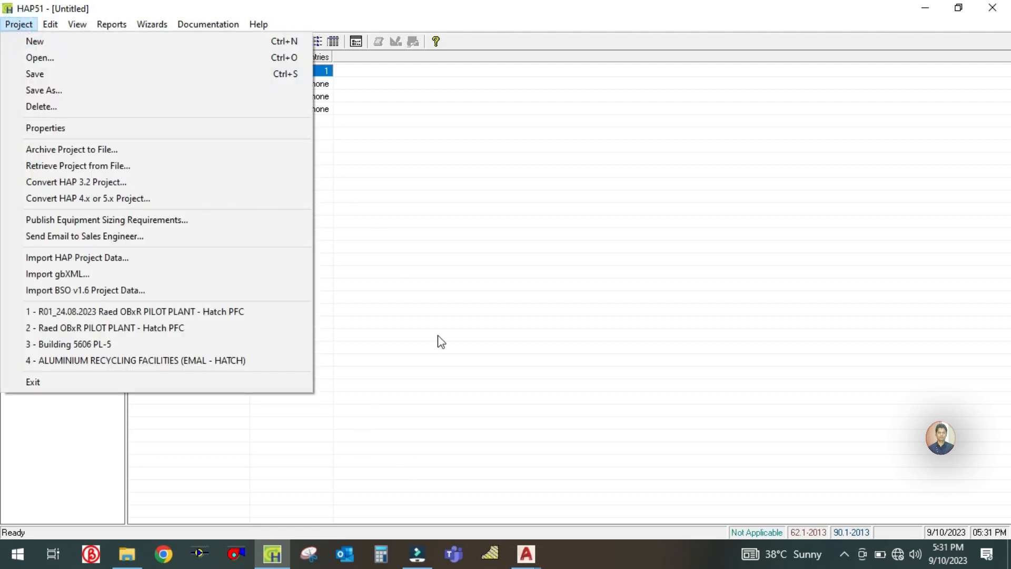
left_click(463, 332)
left_click(19, 25)
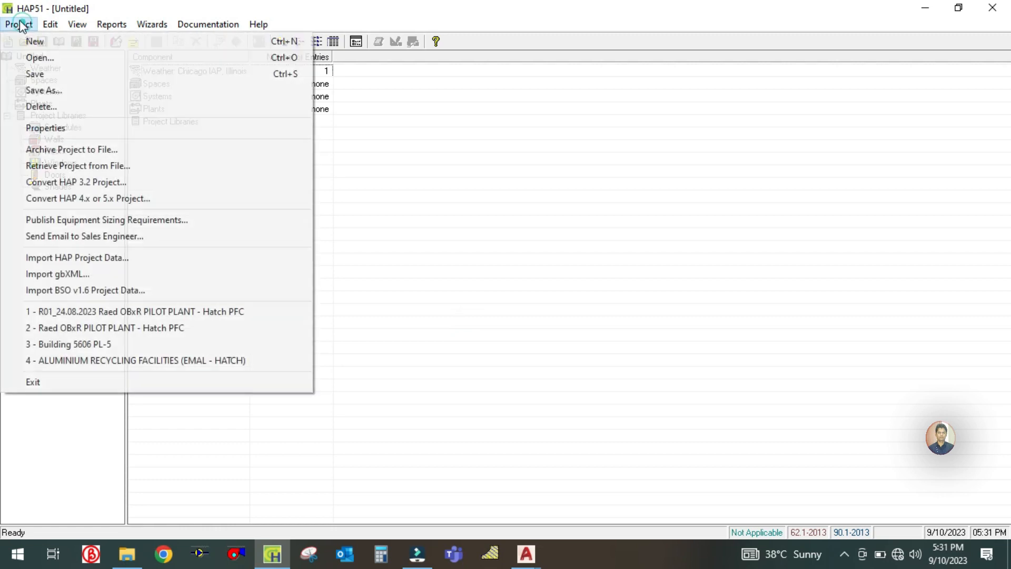
left_click(30, 41)
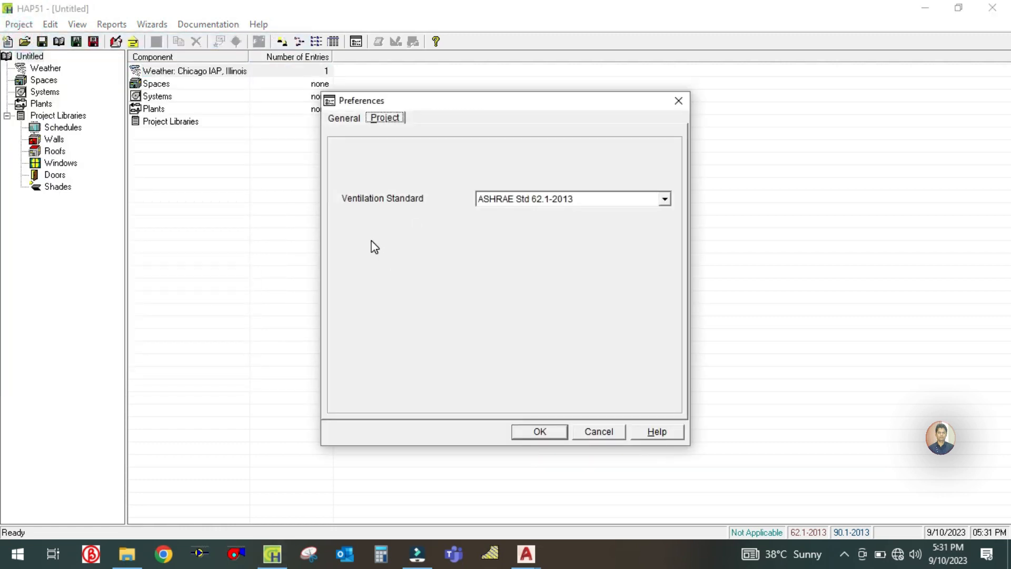
- Set the project's ventilation standard to ASHRAE Std 62.1-2016 in the preferences
left_click(348, 121)
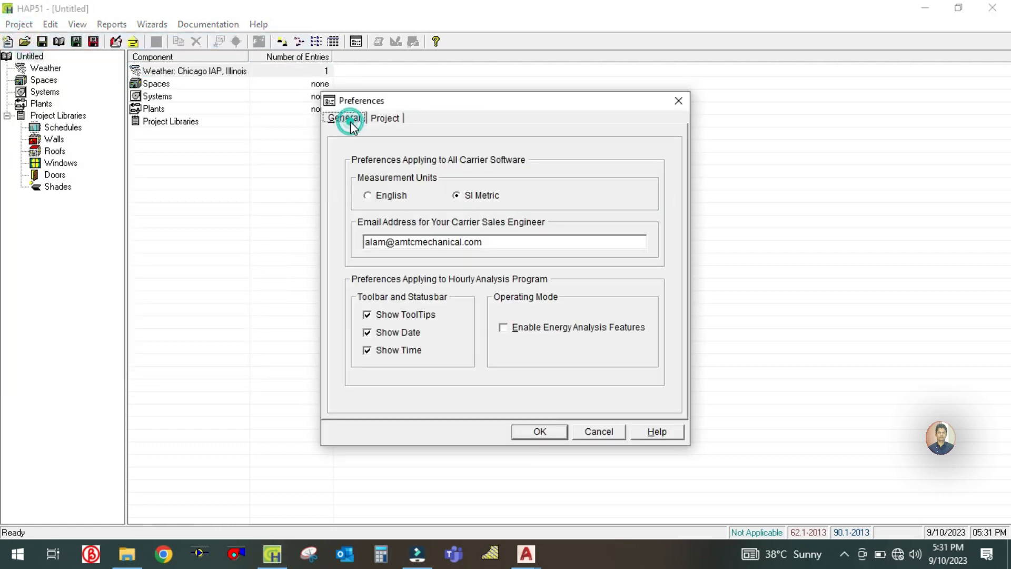
left_click(385, 119)
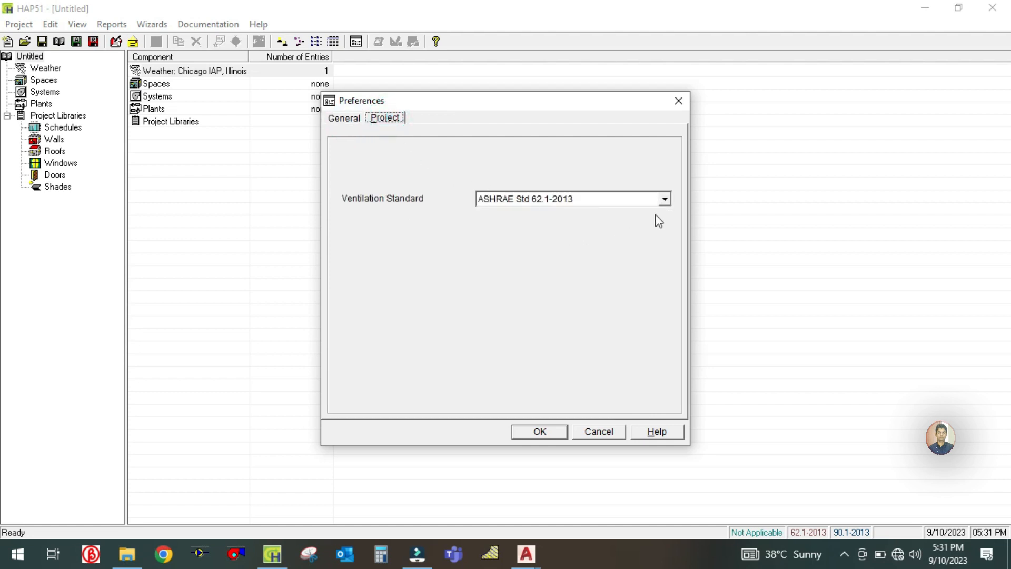
left_click(665, 200)
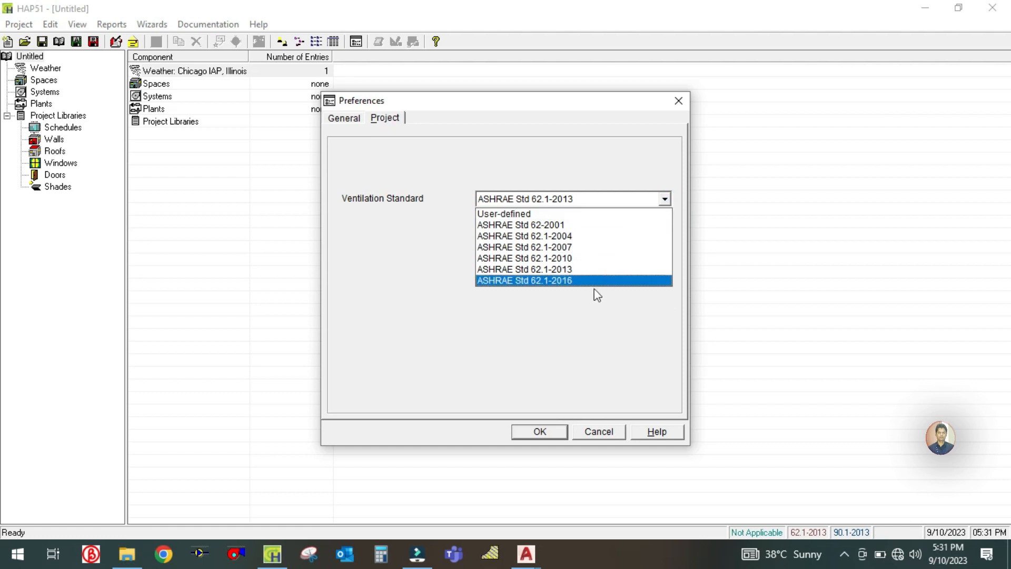
left_click(567, 281)
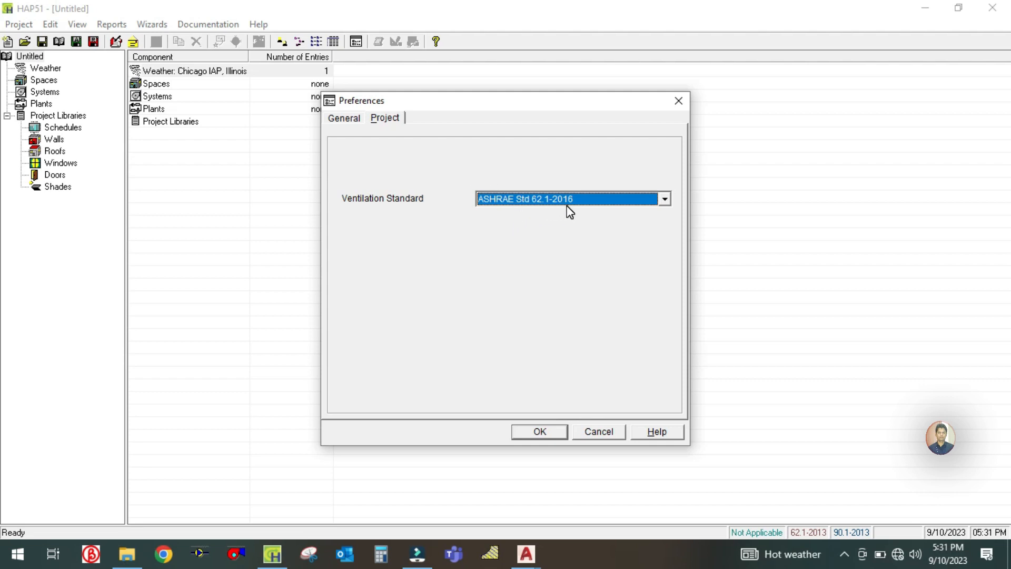
left_click(664, 200)
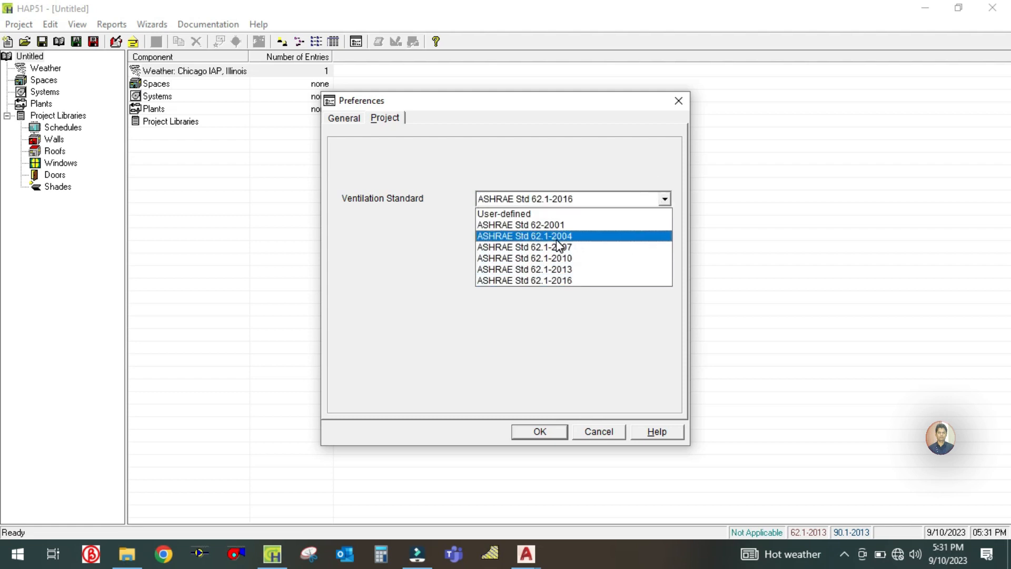
left_click(562, 281)
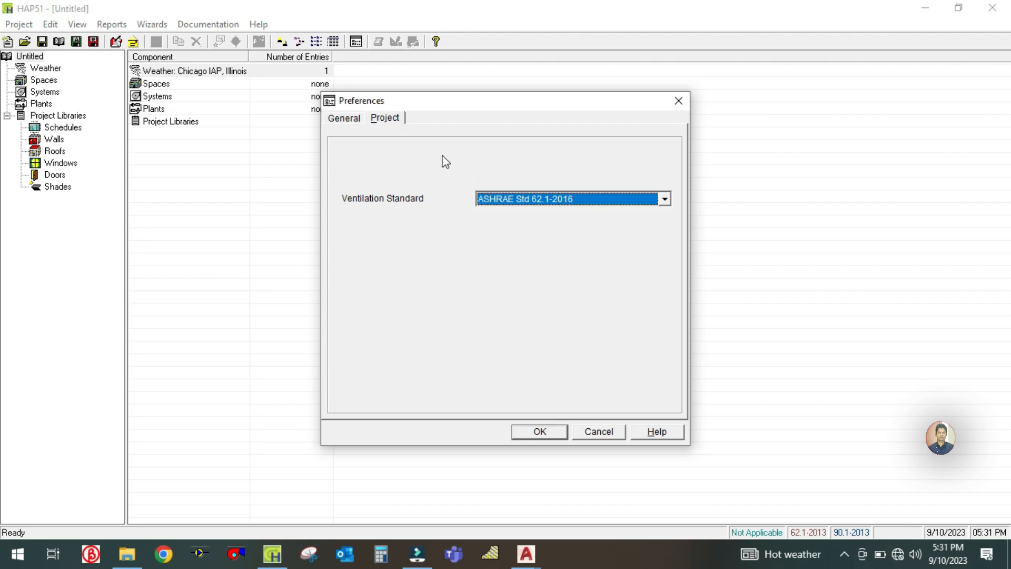
- Set the measurement units to English, keep the energy analysis features disabled, and apply the preferences
left_click(345, 119)
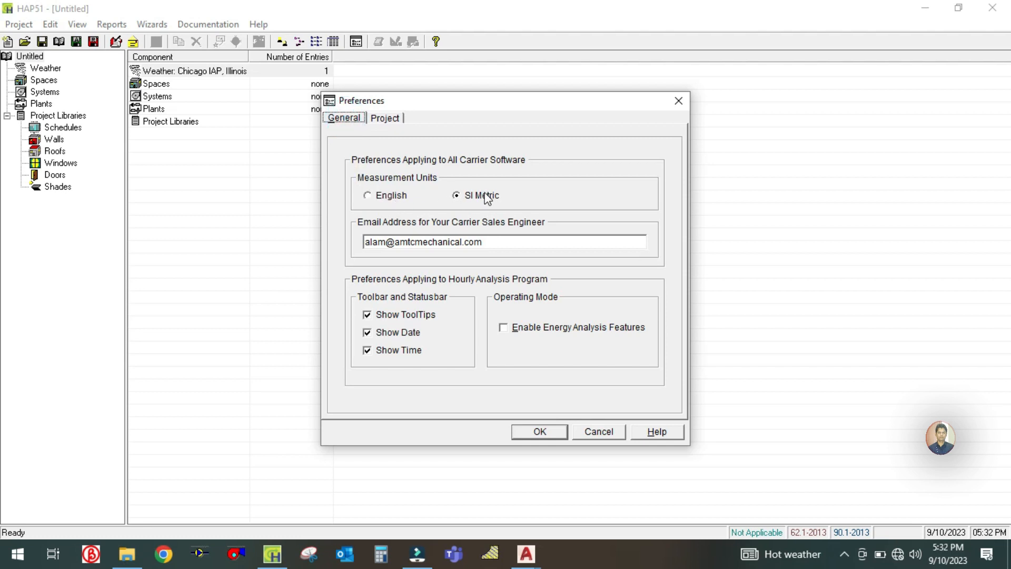
left_click(371, 197)
left_click(456, 195)
left_click(369, 198)
left_click(504, 329)
left_click(504, 330)
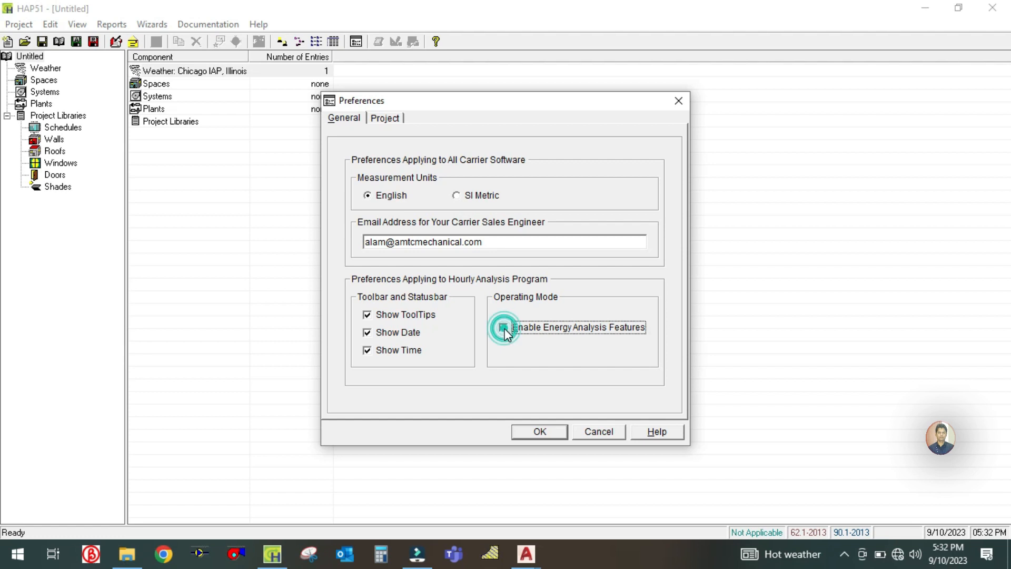
left_click(505, 329)
left_click(345, 118)
left_click(520, 435)
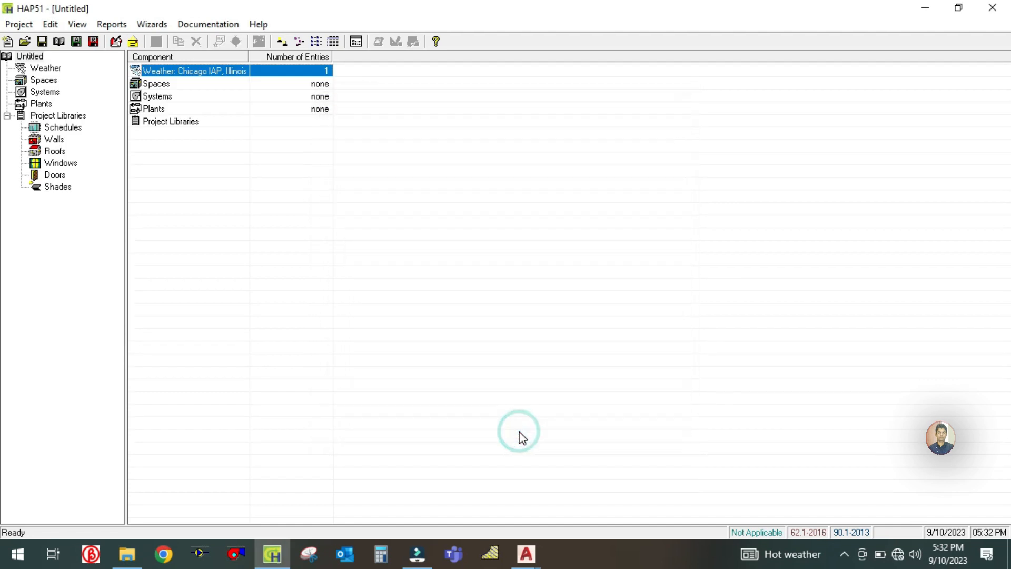
- Open the properties of the untitled project
left_click(30, 56)
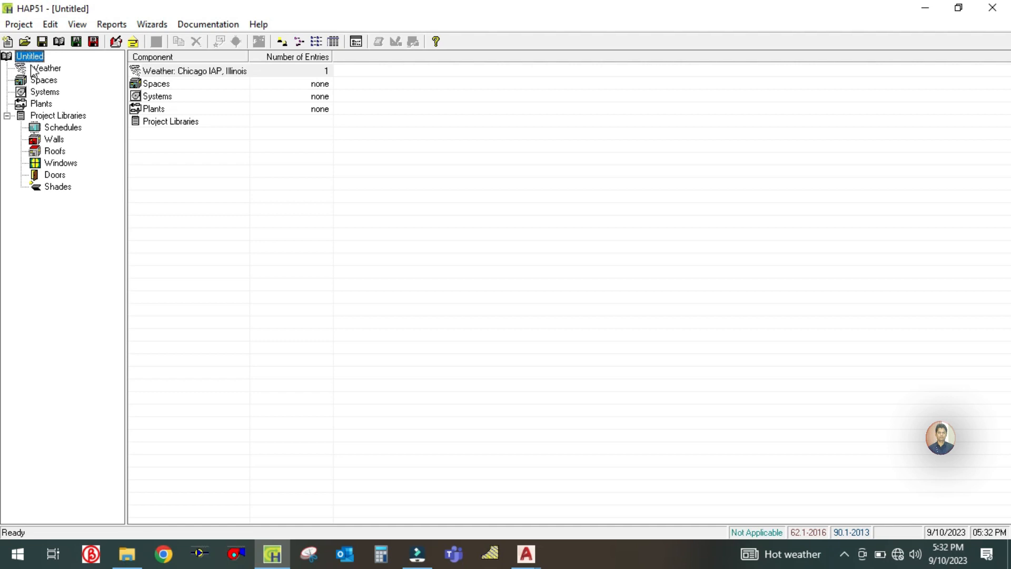
right_click(32, 58)
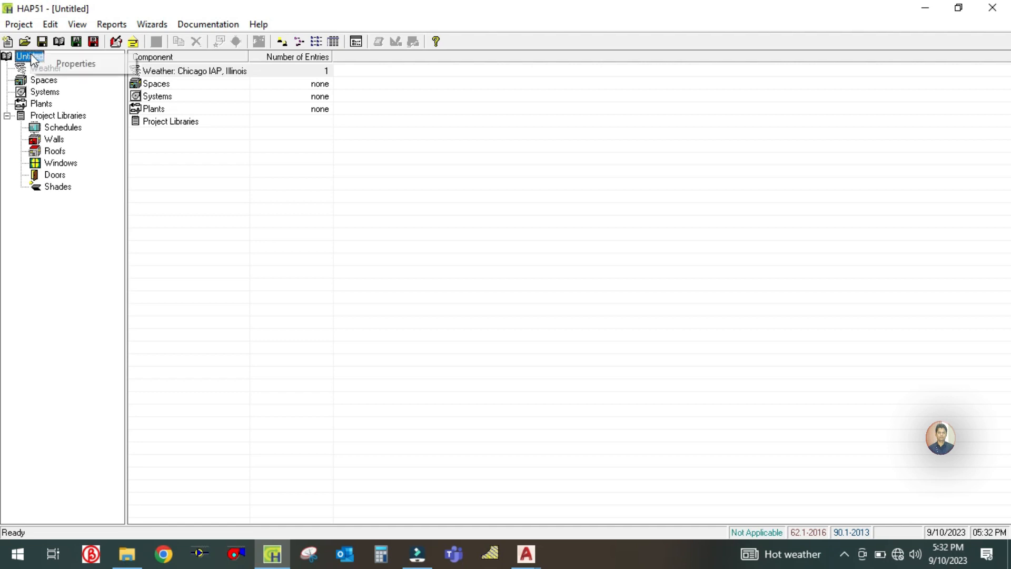
left_click(52, 62)
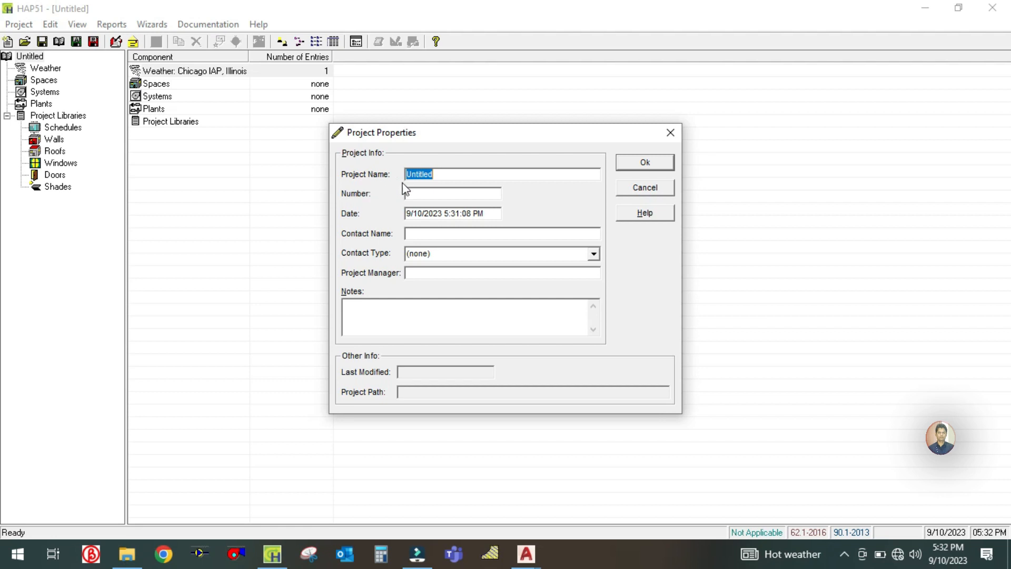
- Switch to drawing J125-V-05-A01-Y in AutoCAD and examine its title block and the ground floor layout for the office block
mouse_move(525, 553)
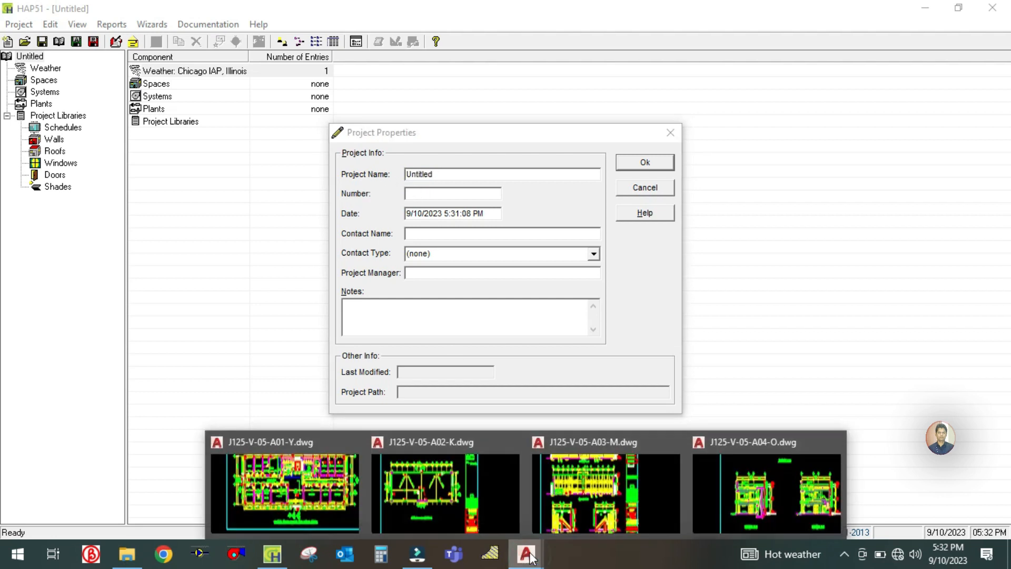
left_click(271, 474)
mouse_move(786, 419)
left_mouse_down()
mouse_move(596, 382)
mouse_move(369, 357)
left_mouse_up()
scroll(767, 377, "up", 5)
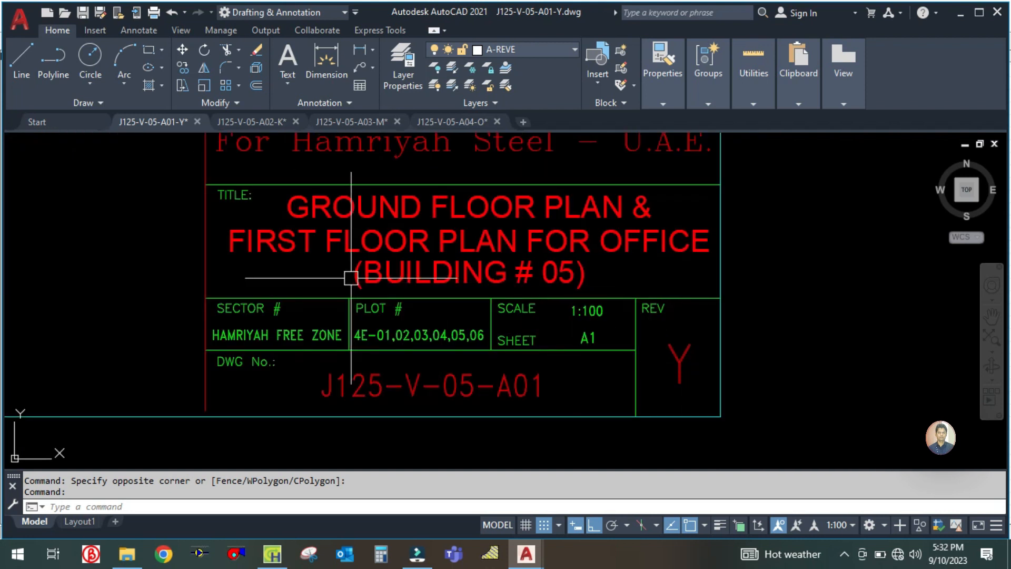
mouse_move(154, 261)
left_mouse_down()
mouse_move(169, 388)
mouse_move(202, 388)
mouse_move(328, 323)
left_mouse_up()
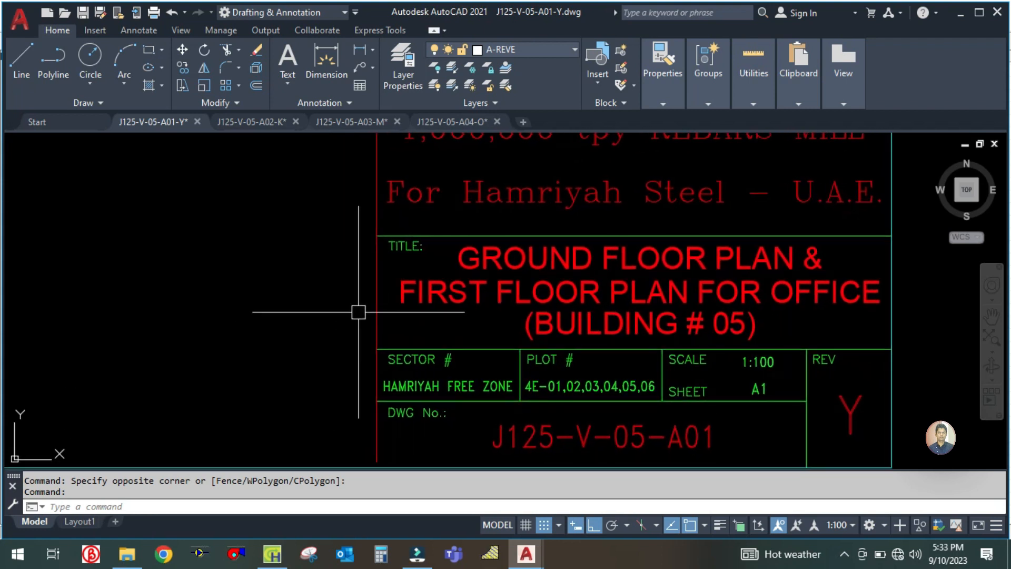
mouse_move(271, 323)
left_mouse_down()
mouse_move(435, 334)
mouse_move(690, 380)
left_mouse_up()
scroll(690, 380, "down", 6)
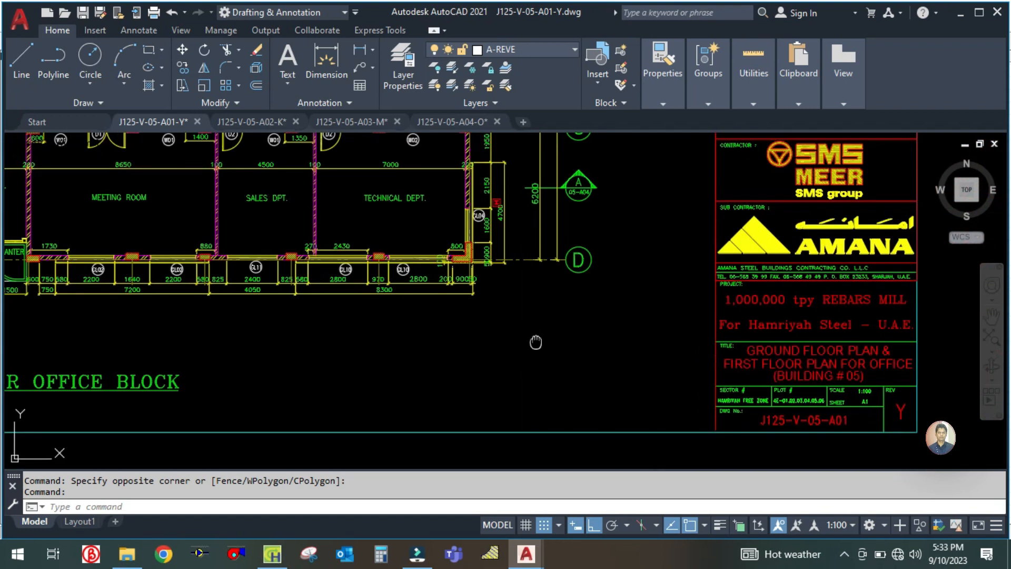
scroll(300, 348, "up", 2)
mouse_move(301, 348)
left_mouse_down()
mouse_move(680, 300)
mouse_move(728, 308)
left_mouse_up()
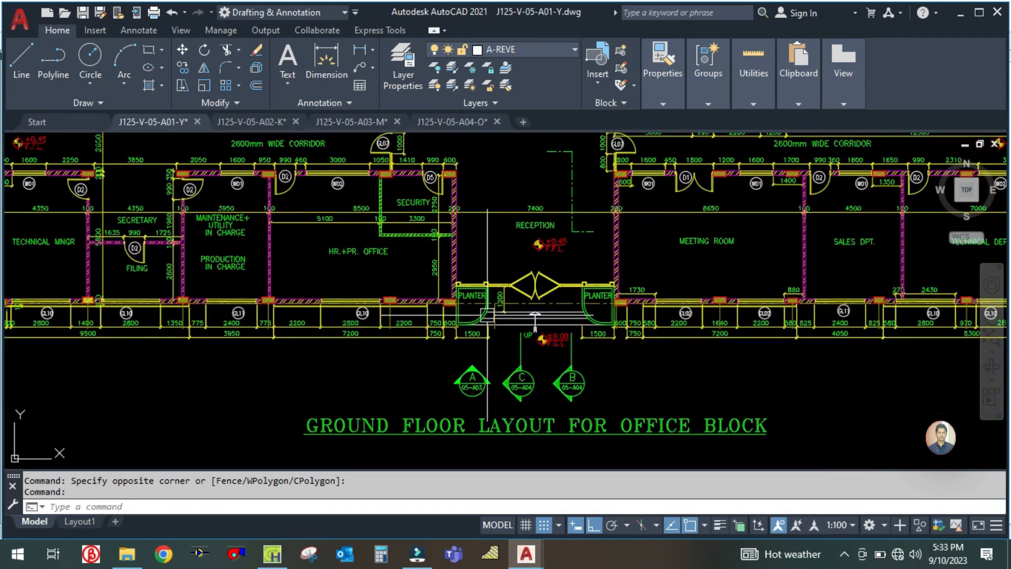
scroll(219, 381, "up", 3)
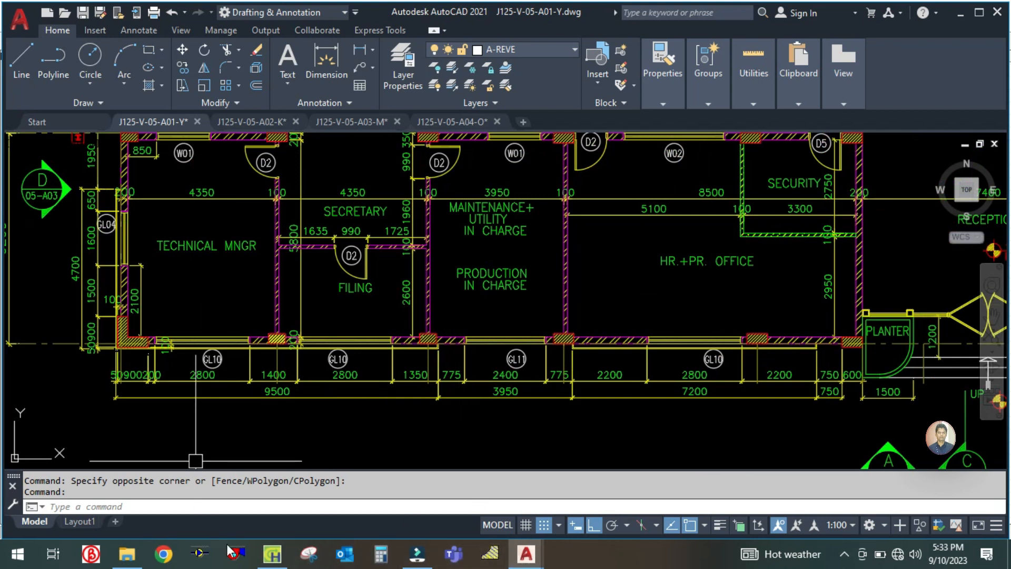
- Return to HAP and enter Hamriya Steel Office Building - 05 as the project name and 05 as its number
left_click(272, 553)
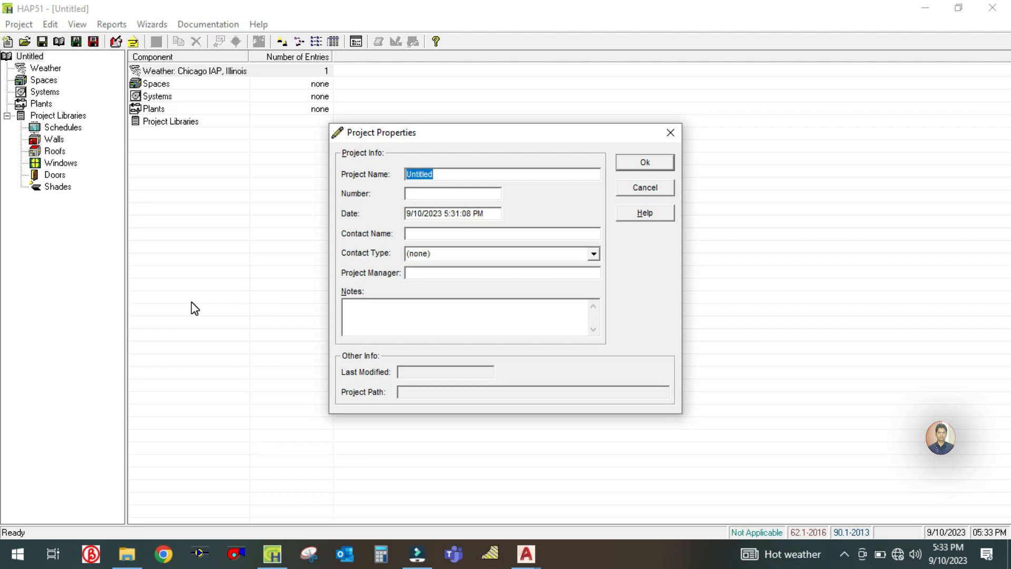
type("H")
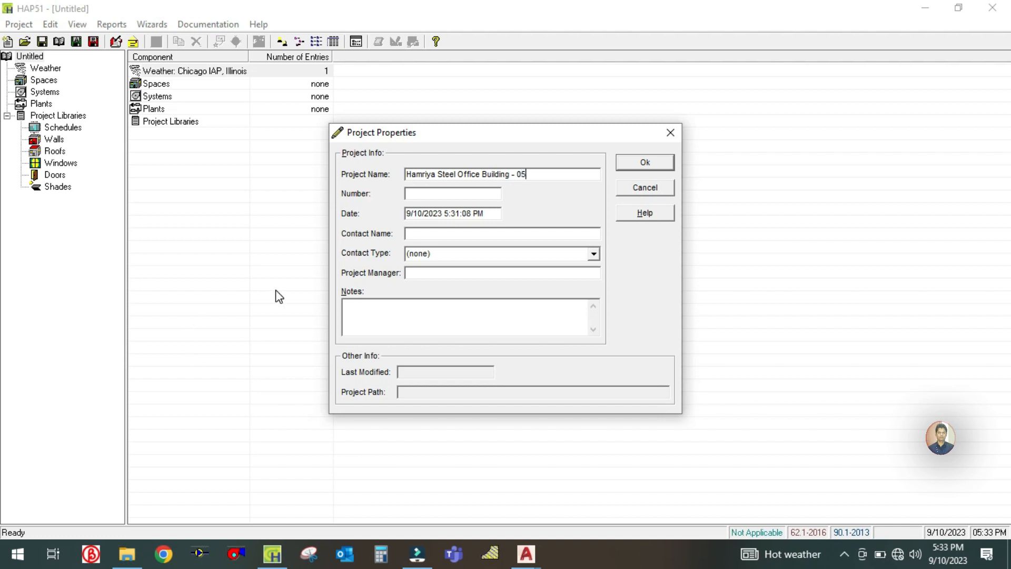
left_click(421, 194)
type("05")
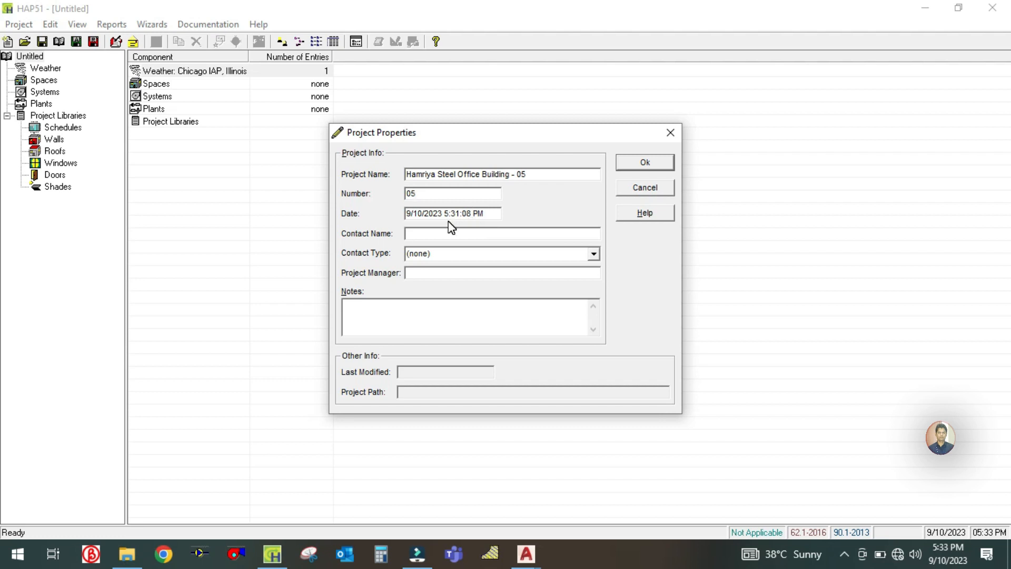
- Set the project's contact type to Engineer
left_click(595, 255)
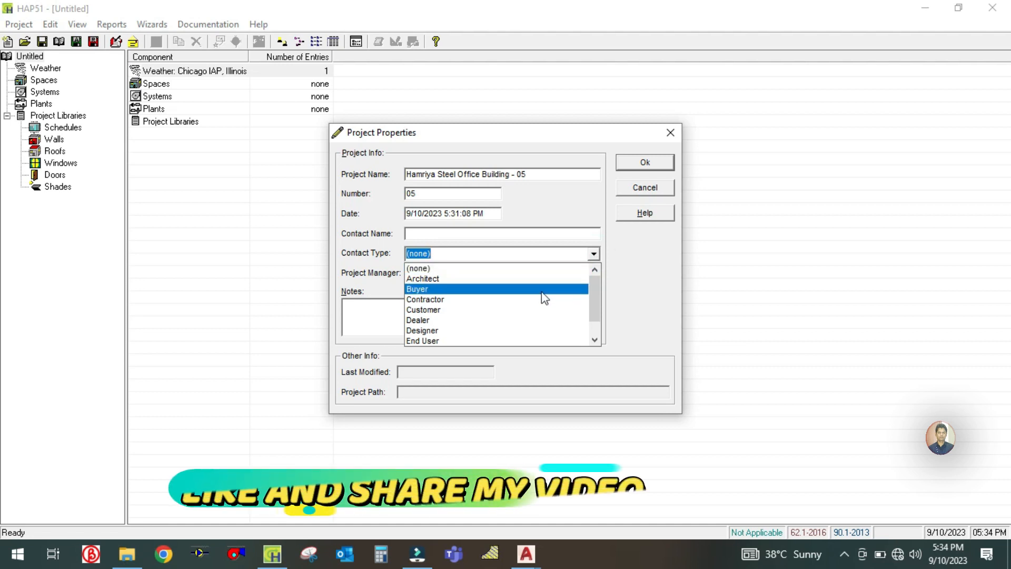
scroll(438, 337, "down", 1)
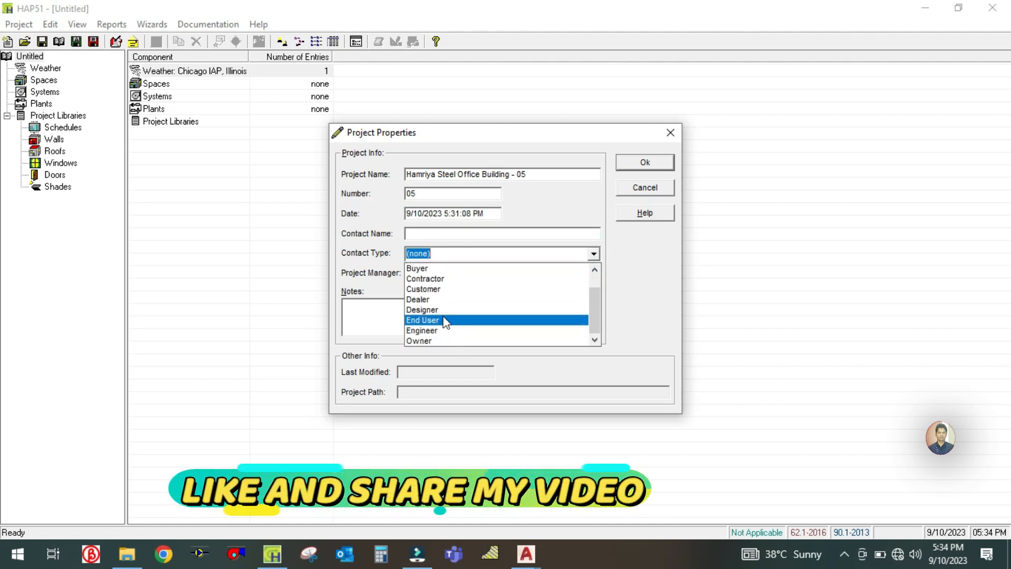
left_click(441, 332)
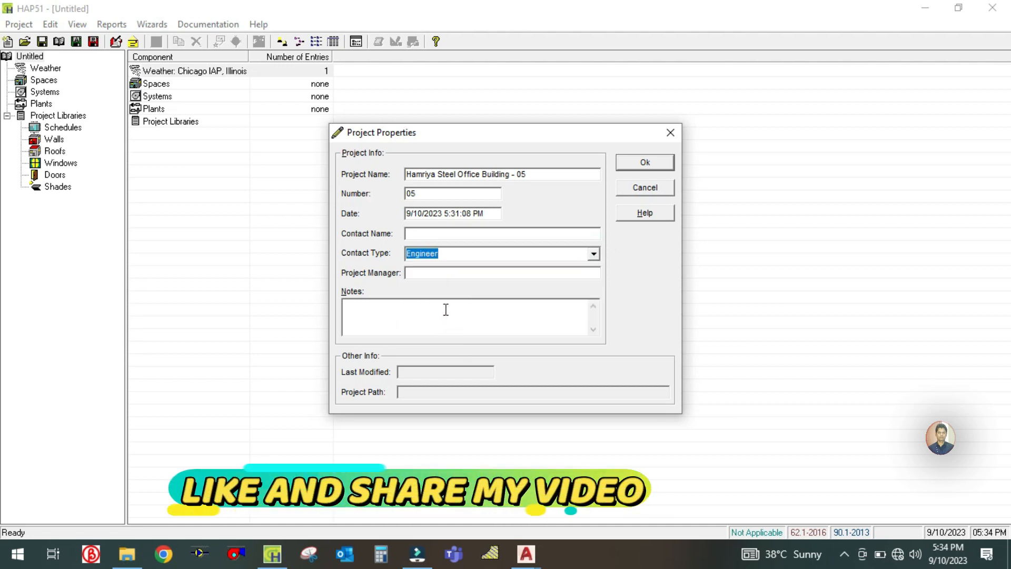
- Enter Success Engineering Official as the contact name, set the contact type to Designer, and accept the project properties
left_click(453, 234)
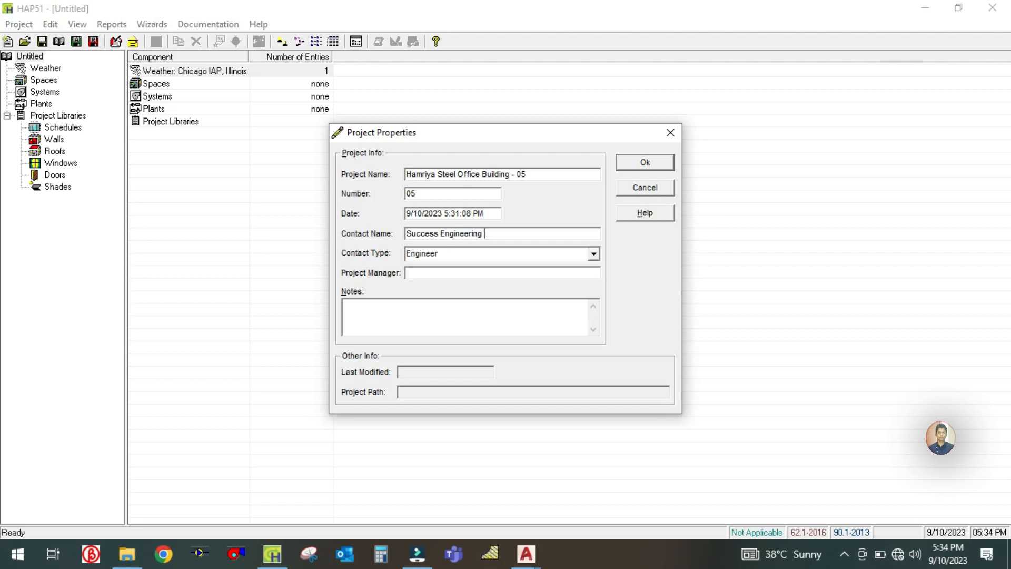
type("fficial")
left_click(594, 254)
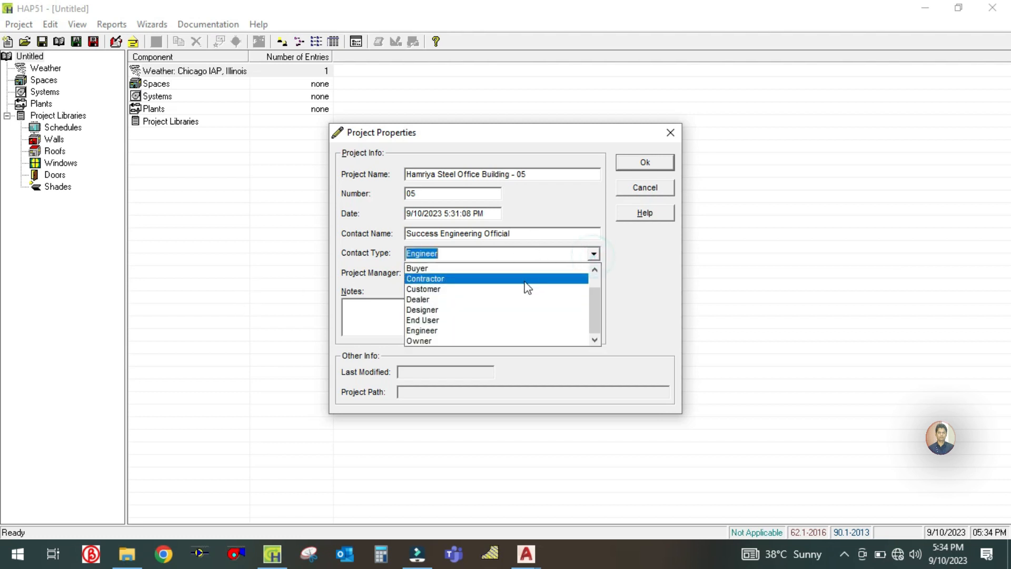
left_click(442, 311)
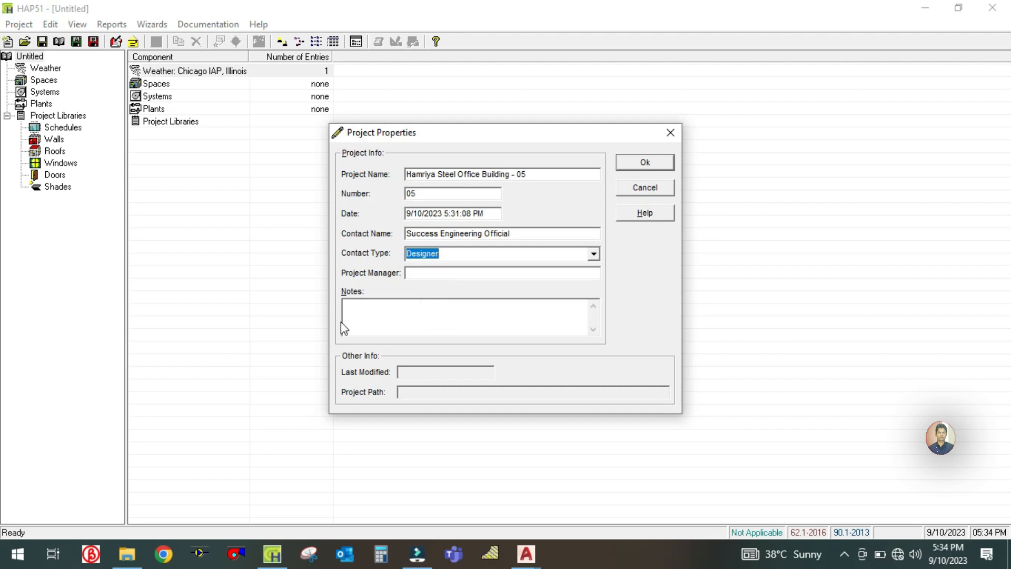
left_click(416, 273)
left_click(646, 163)
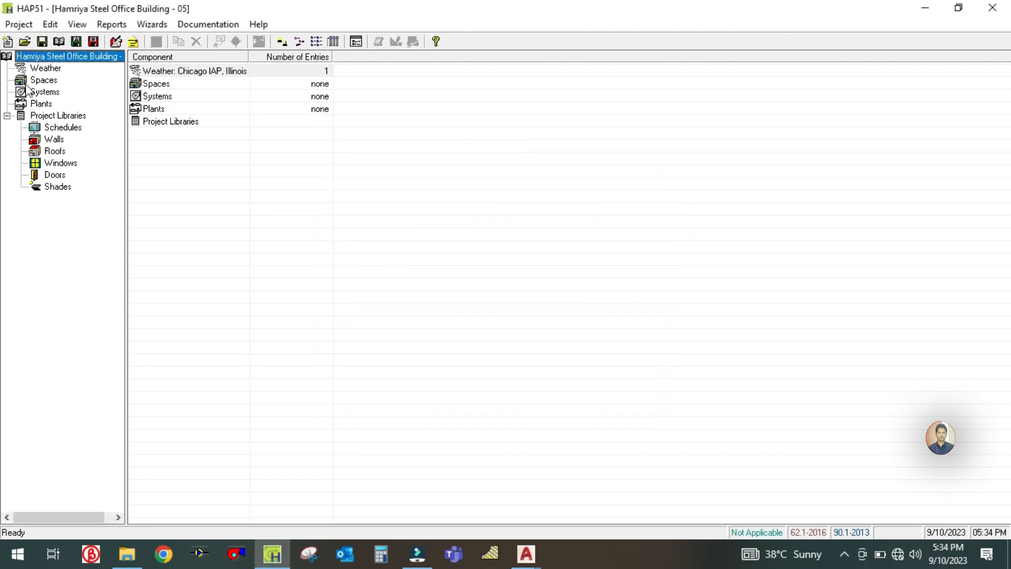
- Open the project's weather properties and review the design temperatures and design solar data before returning to the design parameters
left_click(47, 71)
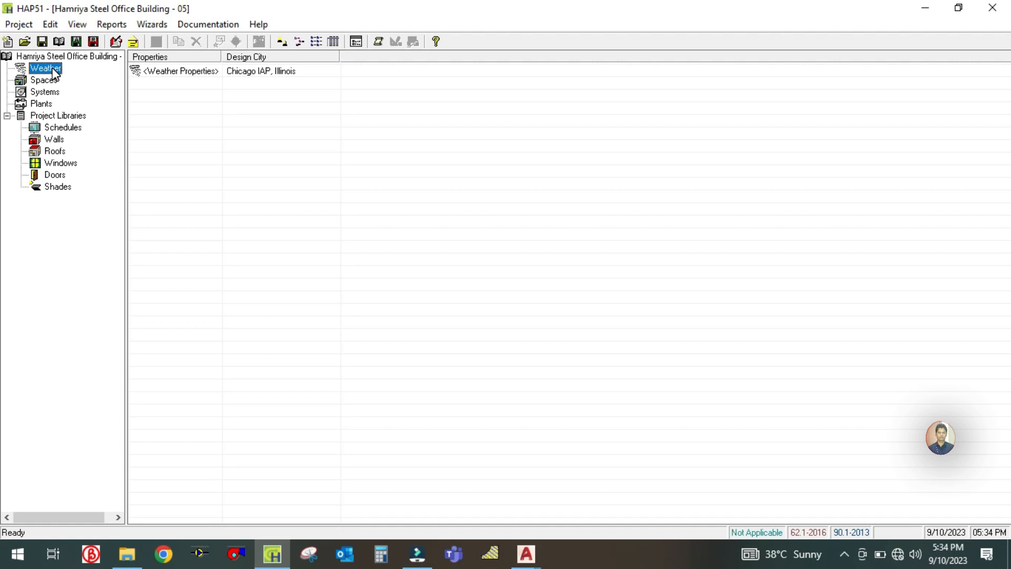
left_click(197, 75)
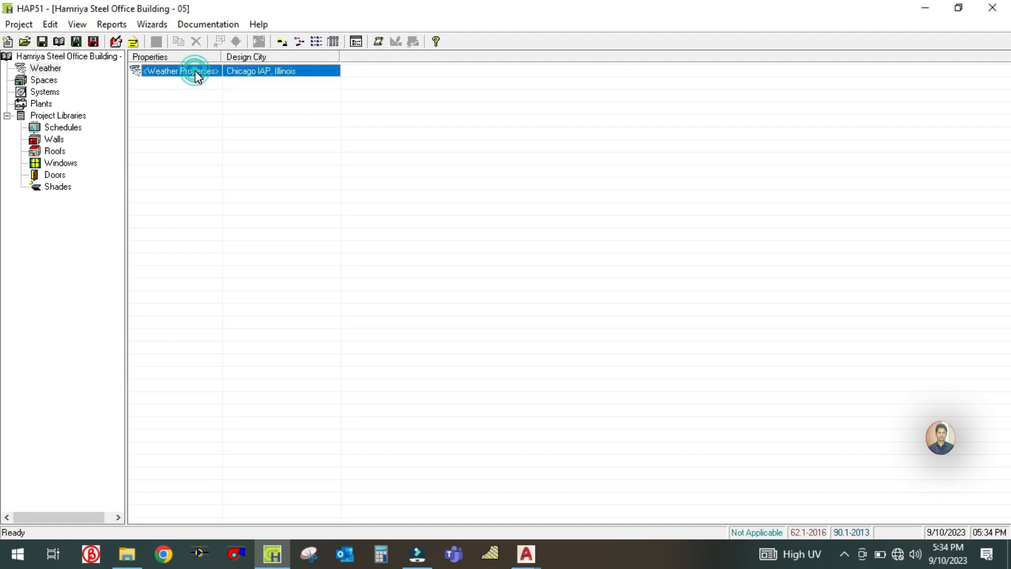
double_click(195, 72)
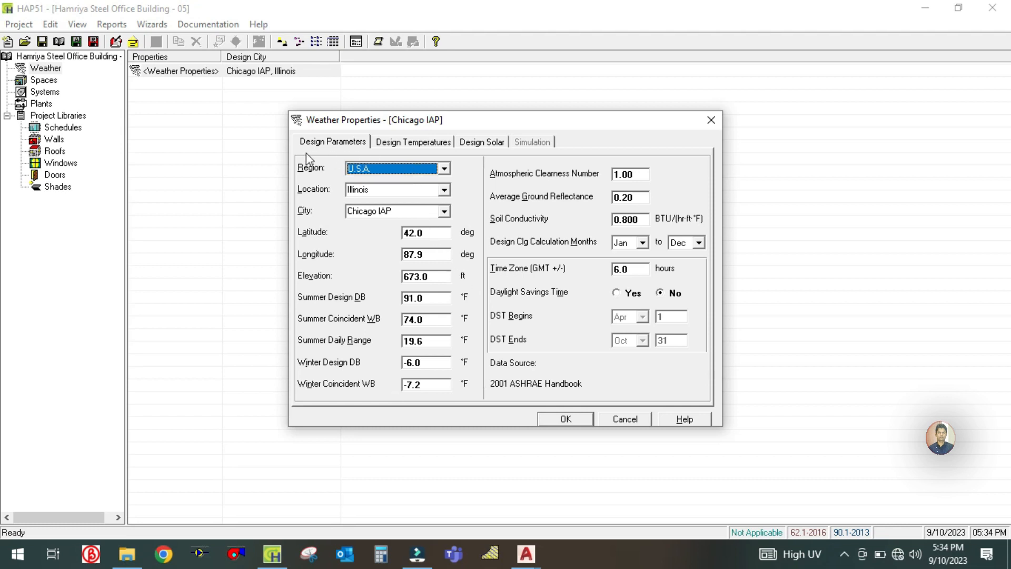
left_click(390, 141)
left_click(482, 141)
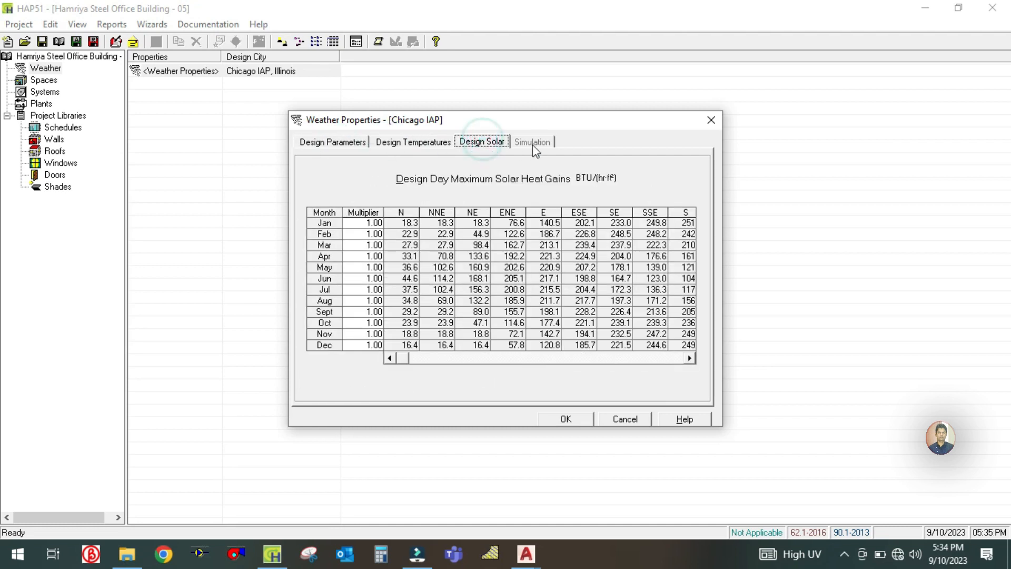
left_click(409, 142)
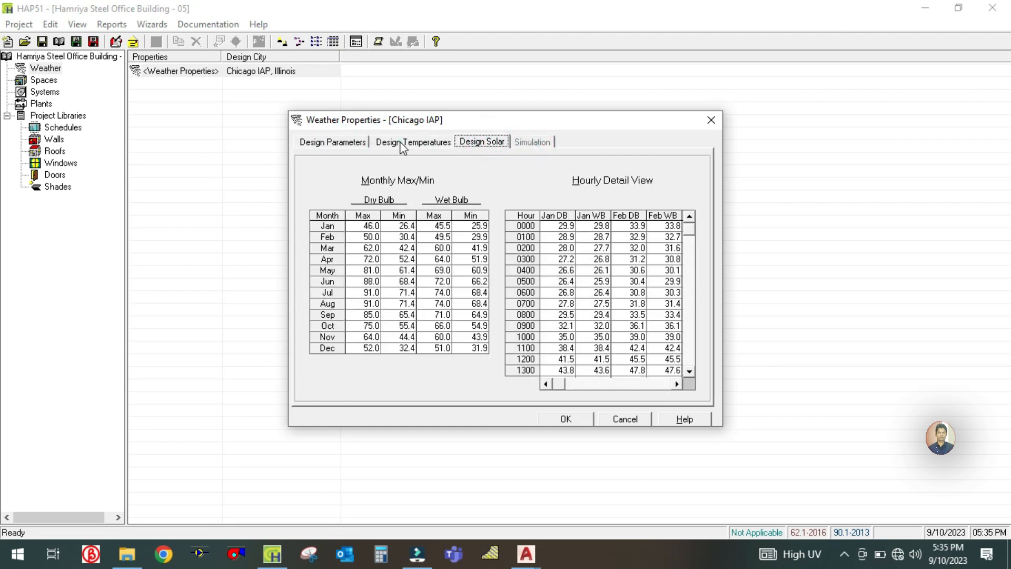
left_click(337, 142)
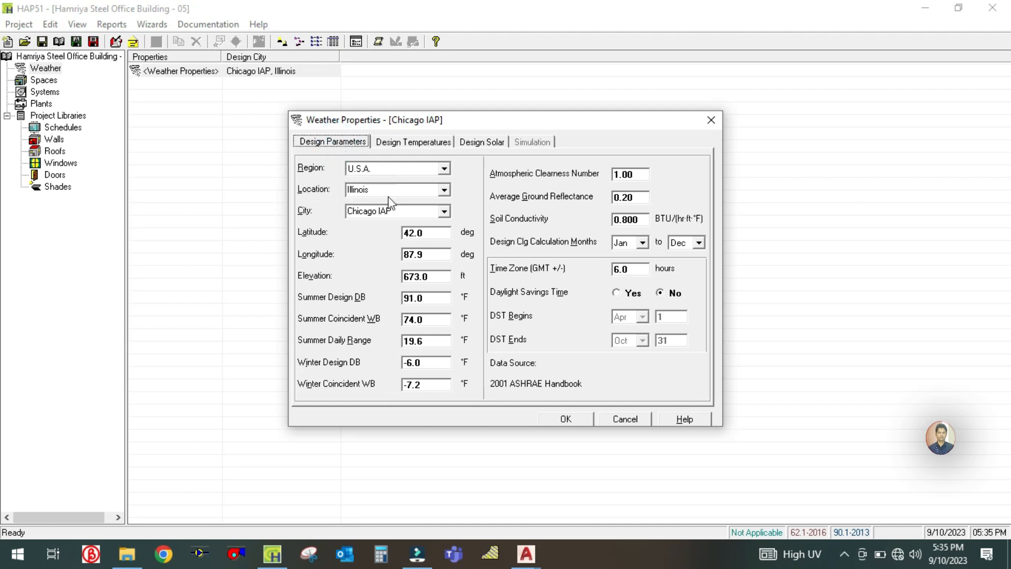
- Set the weather region to Middle East, the location to United Arab Emirates, and the city to Dubai
left_click(444, 169)
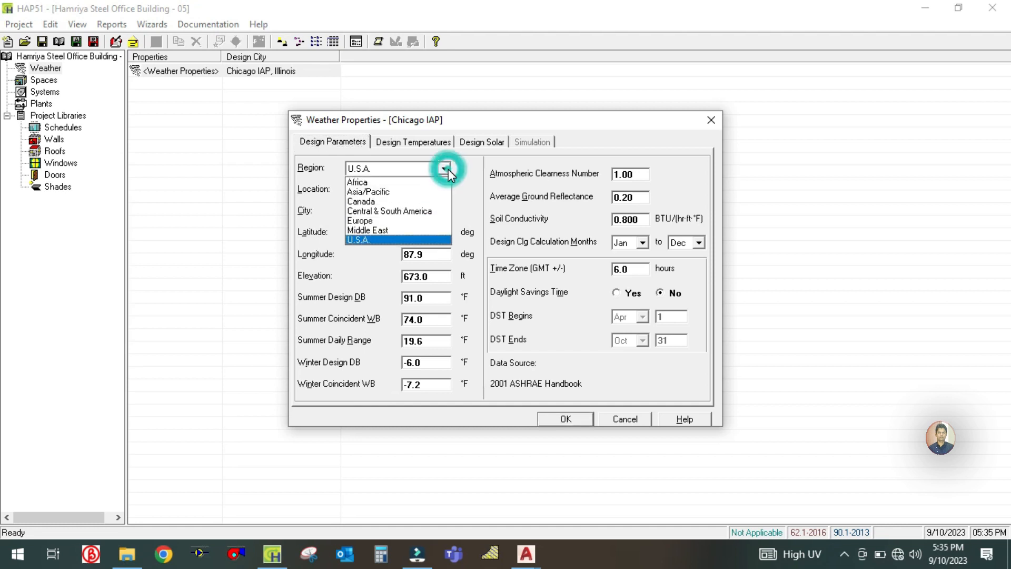
left_click(385, 234)
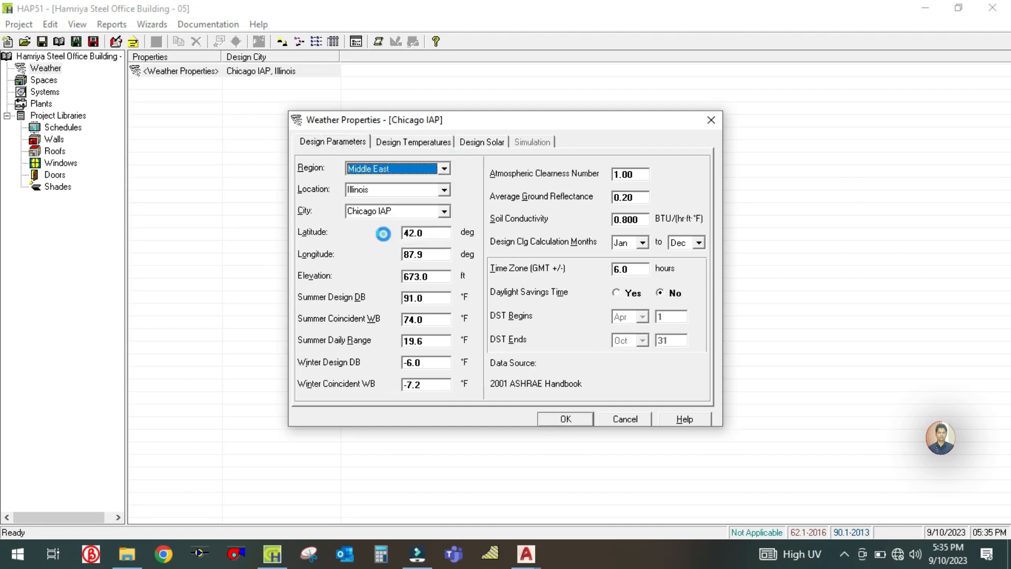
left_click(444, 189)
scroll(401, 237, "down", 2)
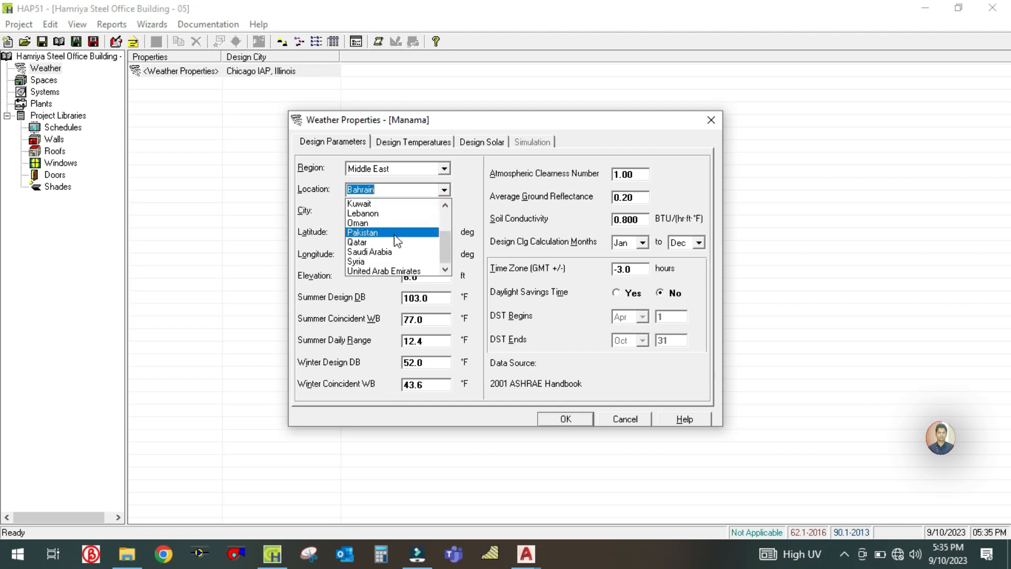
left_click(380, 271)
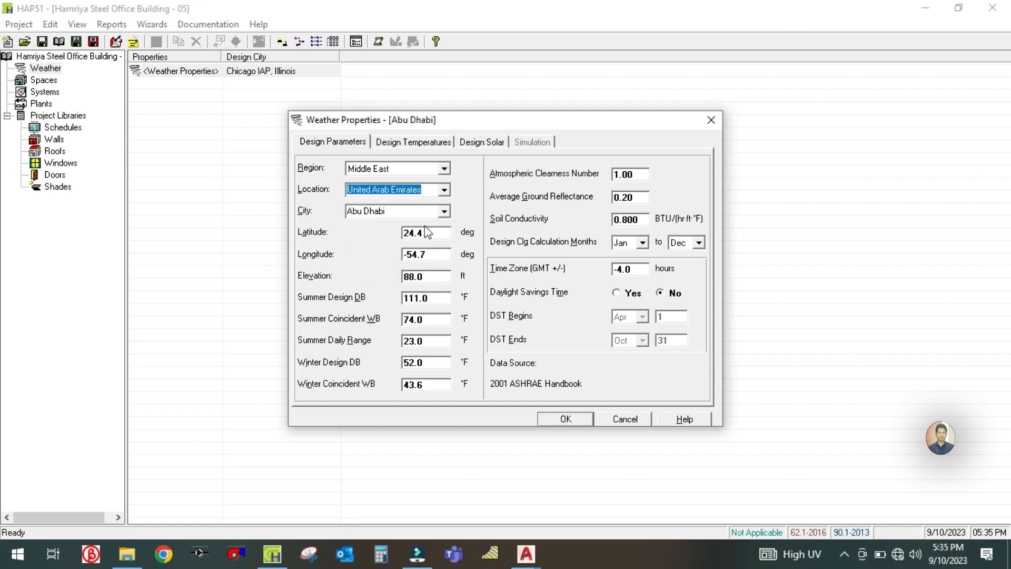
left_click(447, 211)
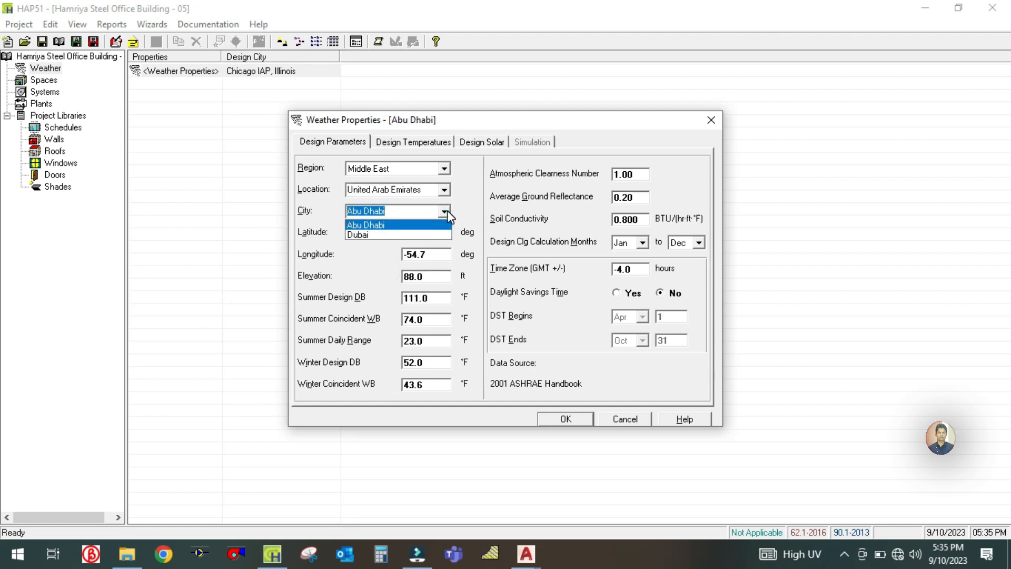
left_click(447, 210)
left_click(448, 210)
left_click(388, 236)
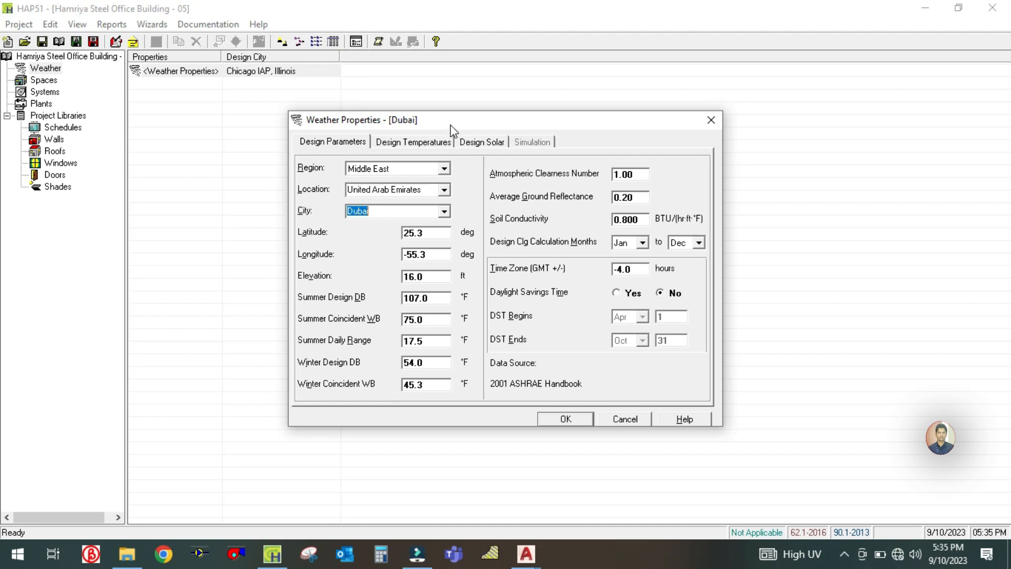
- Examine Dubai's longitude, elevation and summer design dry-bulb values in the weather design parameters
left_click_drag(450, 125, 368, 111)
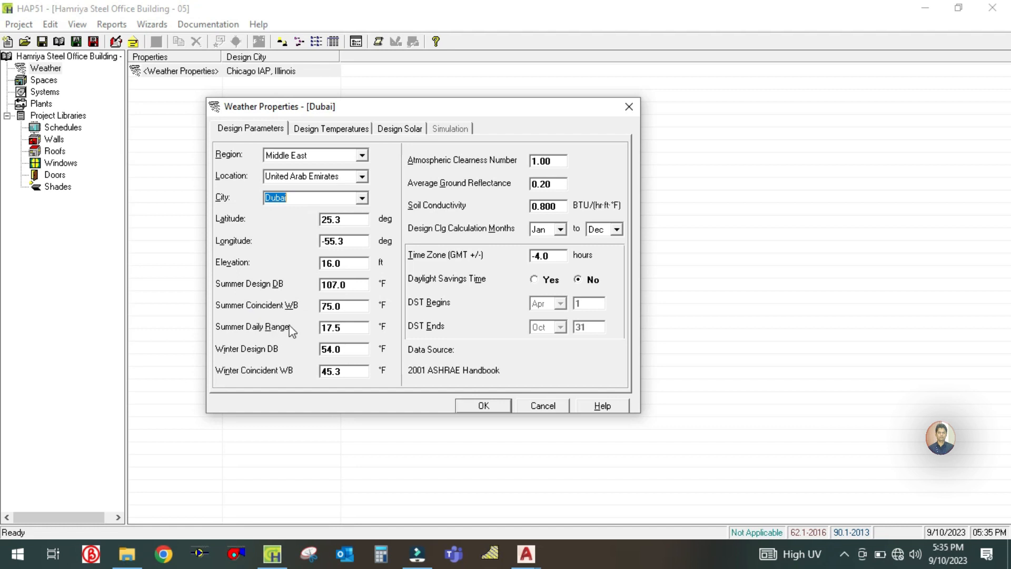
left_click(351, 288)
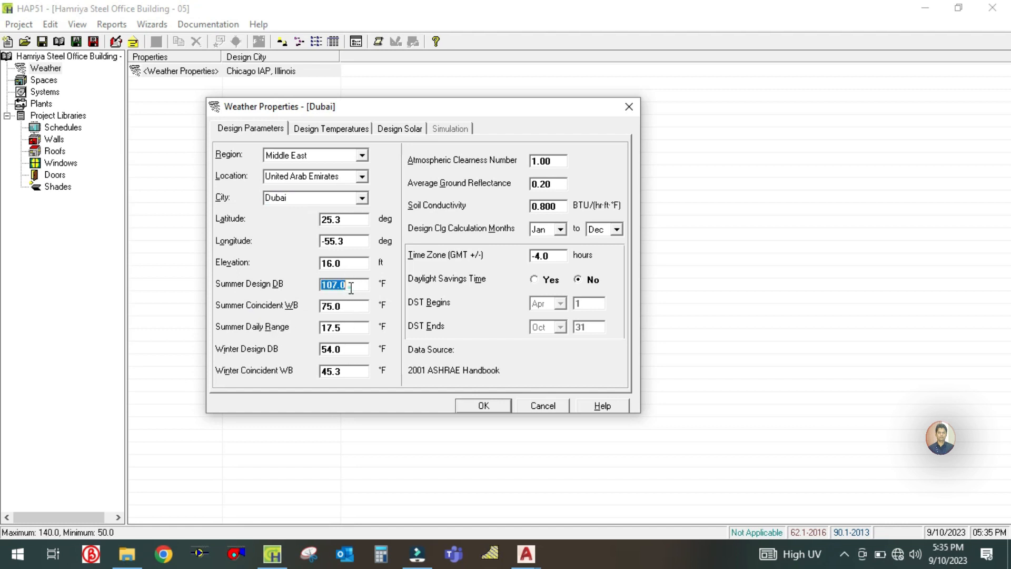
left_click(354, 264)
left_click(354, 240)
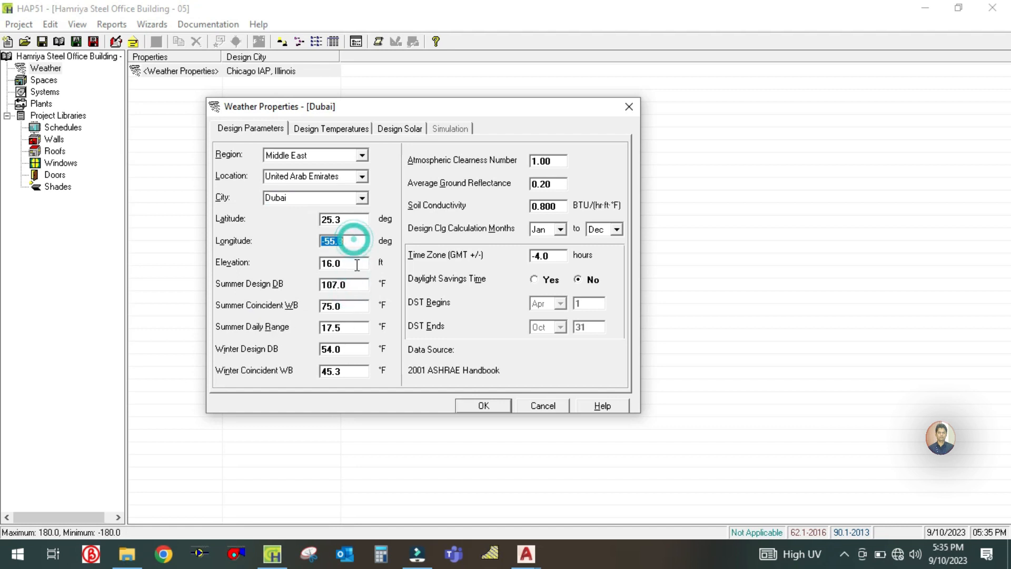
left_click(356, 266)
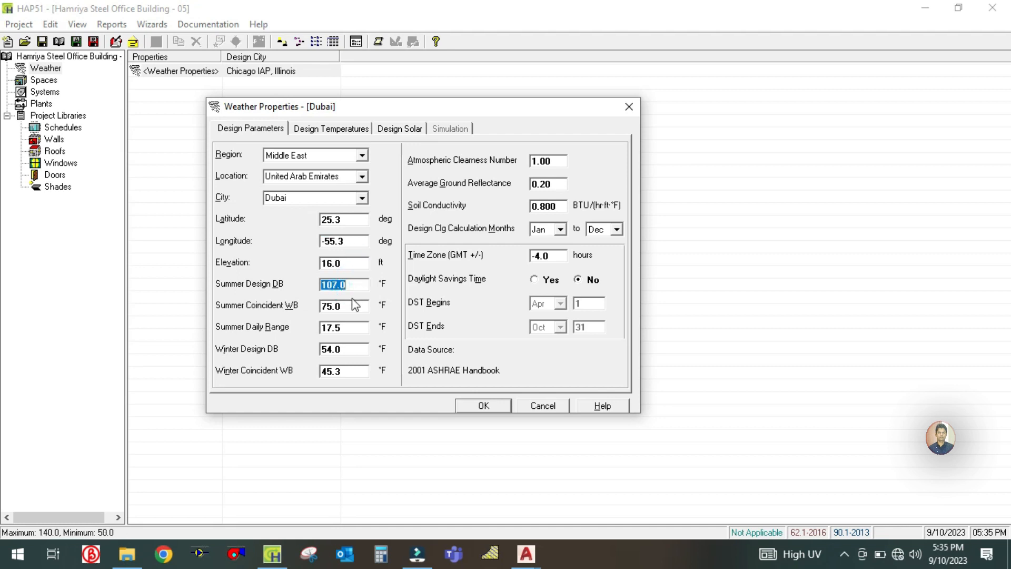
- Check Dubai's summer wet-bulb, daily range, design temperatures and design solar data, and accept the weather properties
left_click(350, 305)
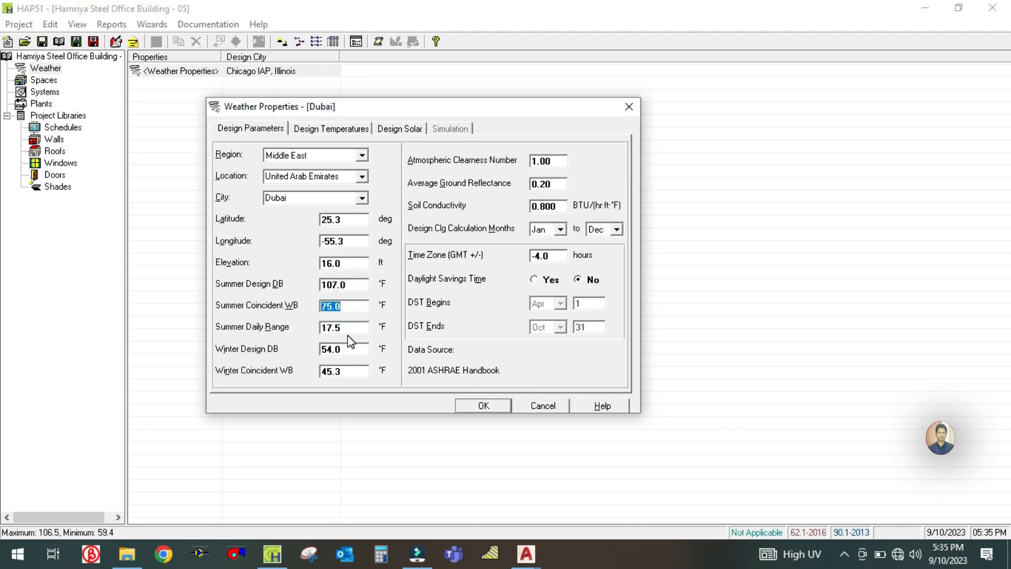
left_click(348, 329)
left_click(354, 304)
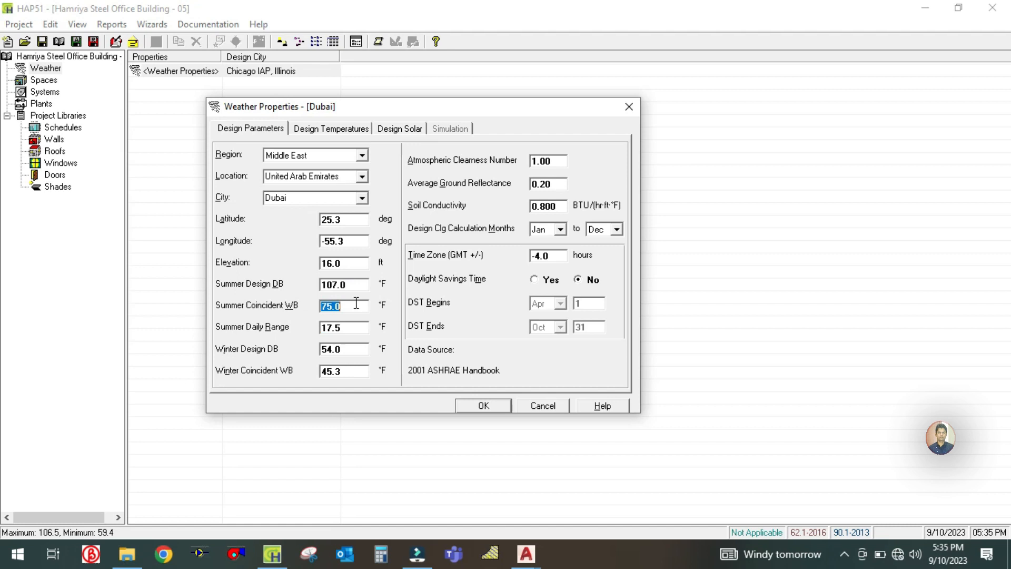
left_click(325, 134)
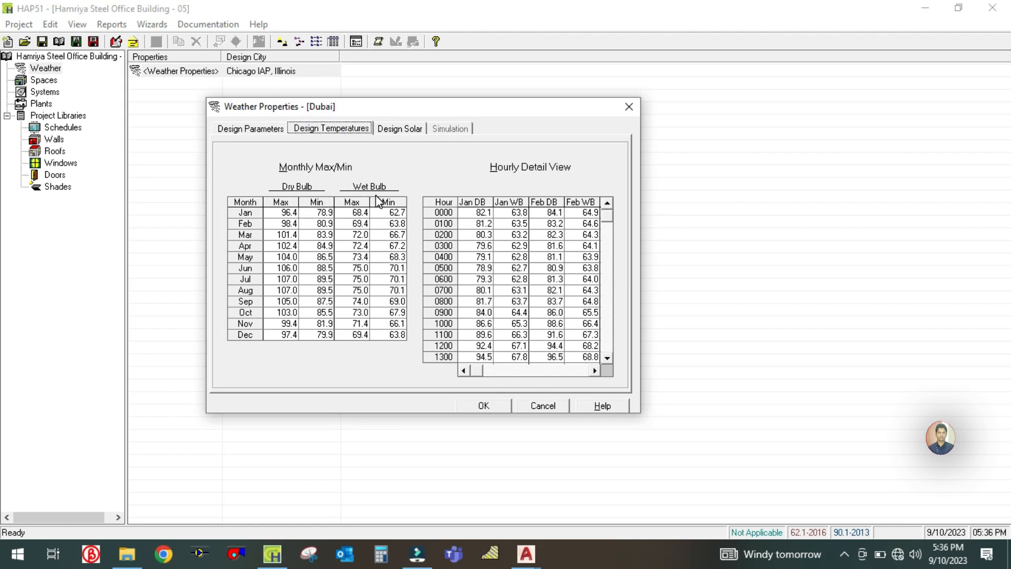
left_click(400, 128)
left_click(336, 131)
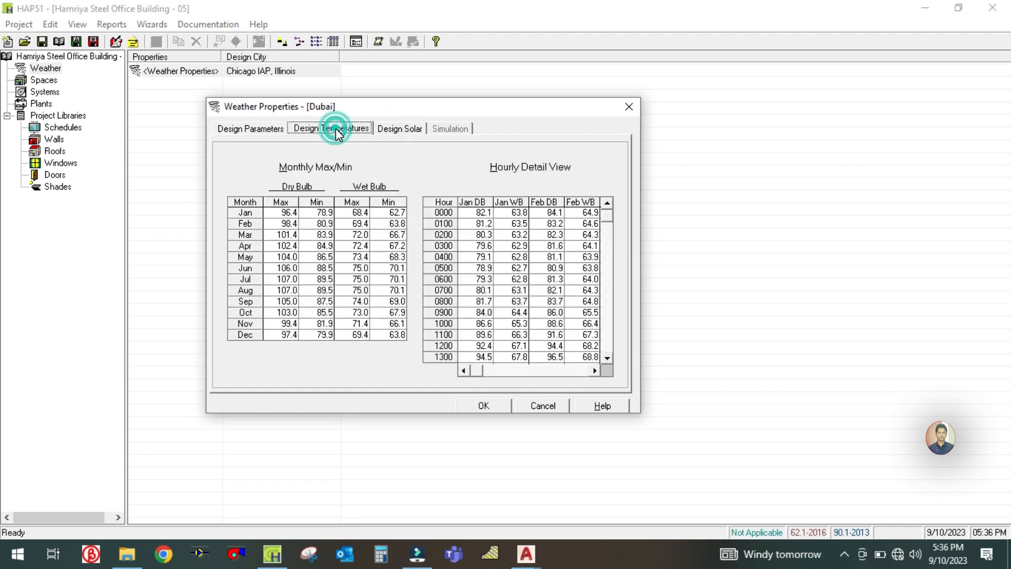
left_click(264, 131)
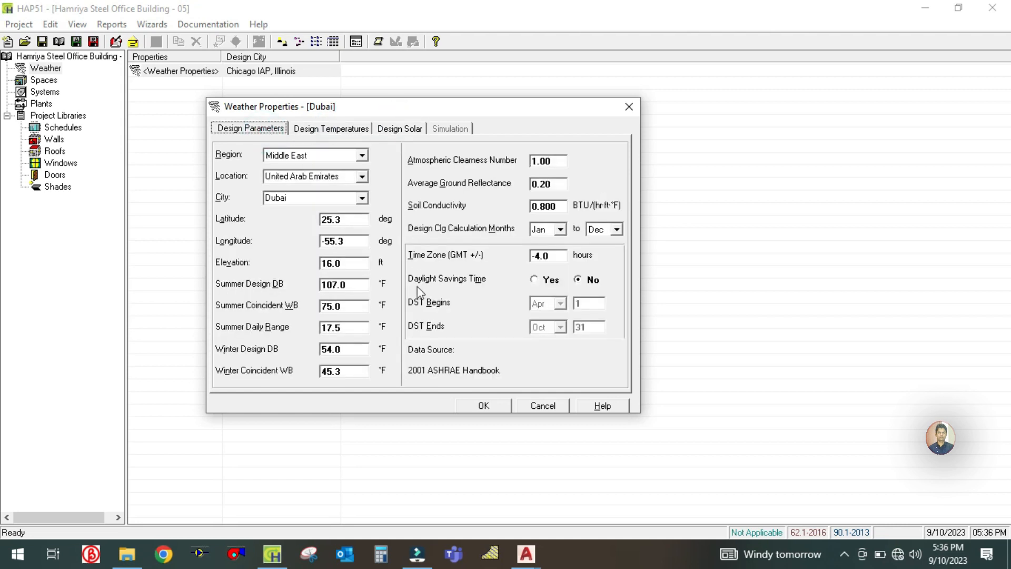
left_click(484, 405)
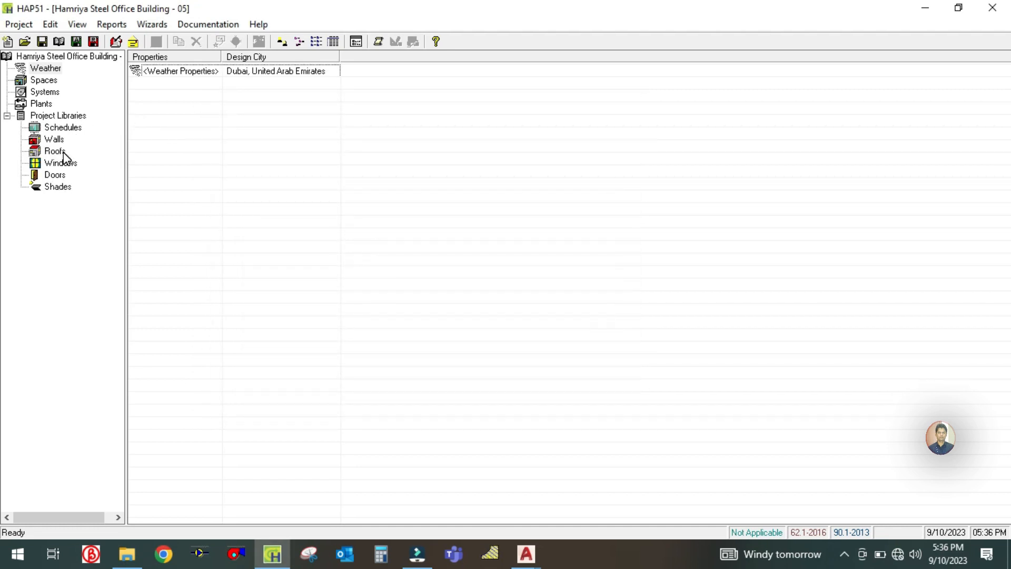
- Create a new default schedule in the project libraries and look through its type, hourly profile and assignment settings
left_click(61, 128)
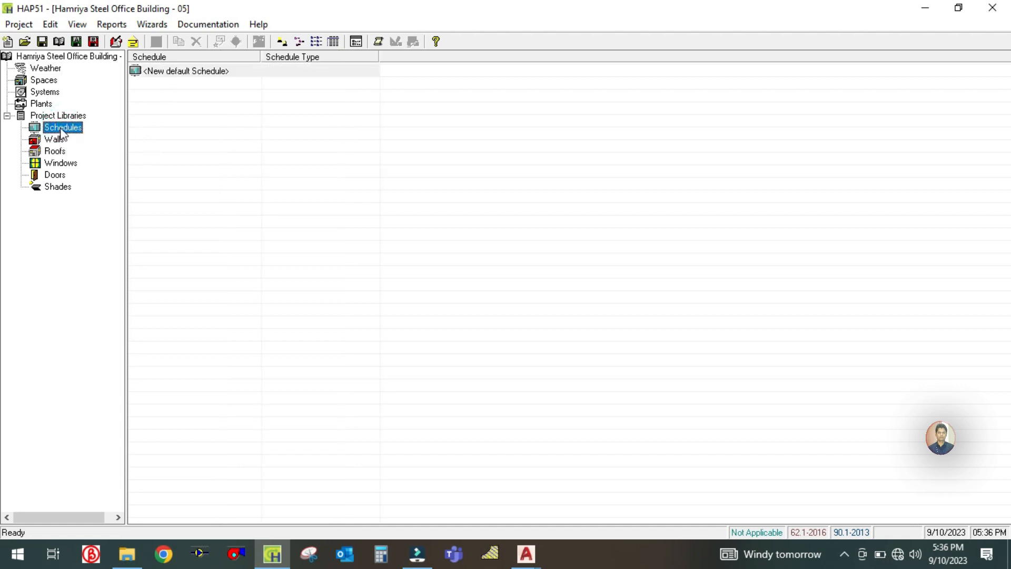
double_click(177, 72)
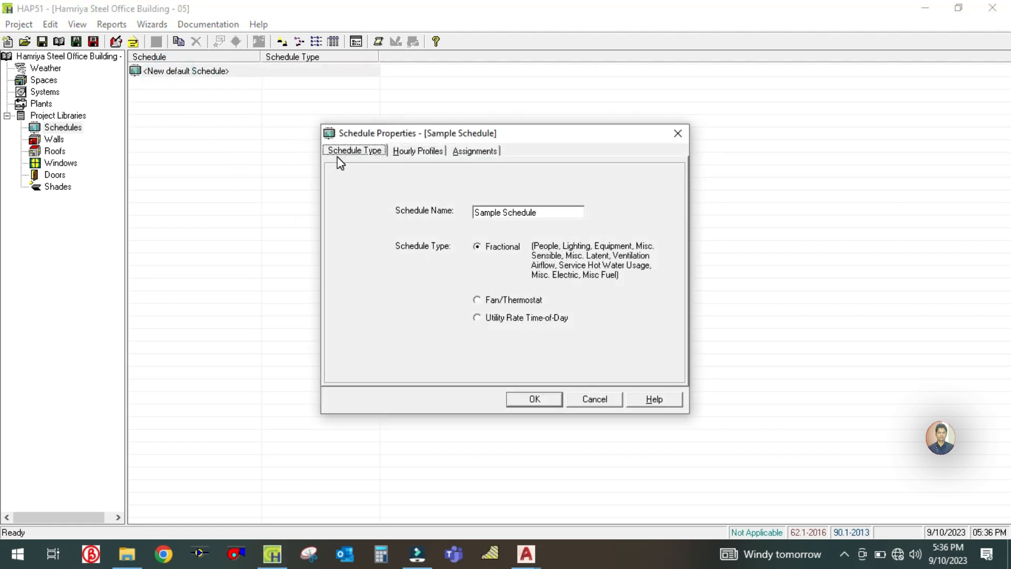
left_click(346, 151)
left_click(418, 151)
left_click(475, 151)
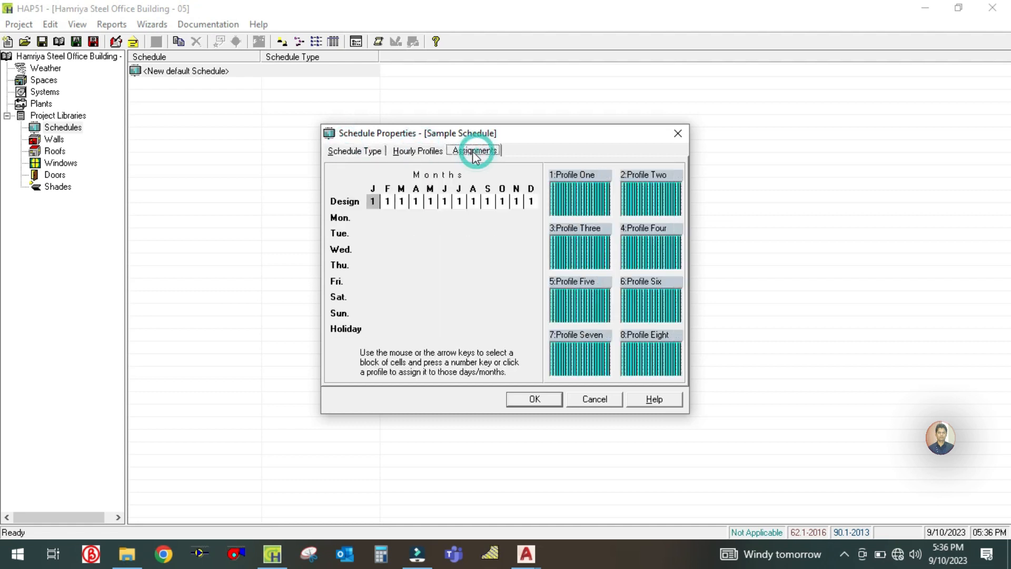
left_click(424, 152)
left_click(355, 152)
left_click(420, 152)
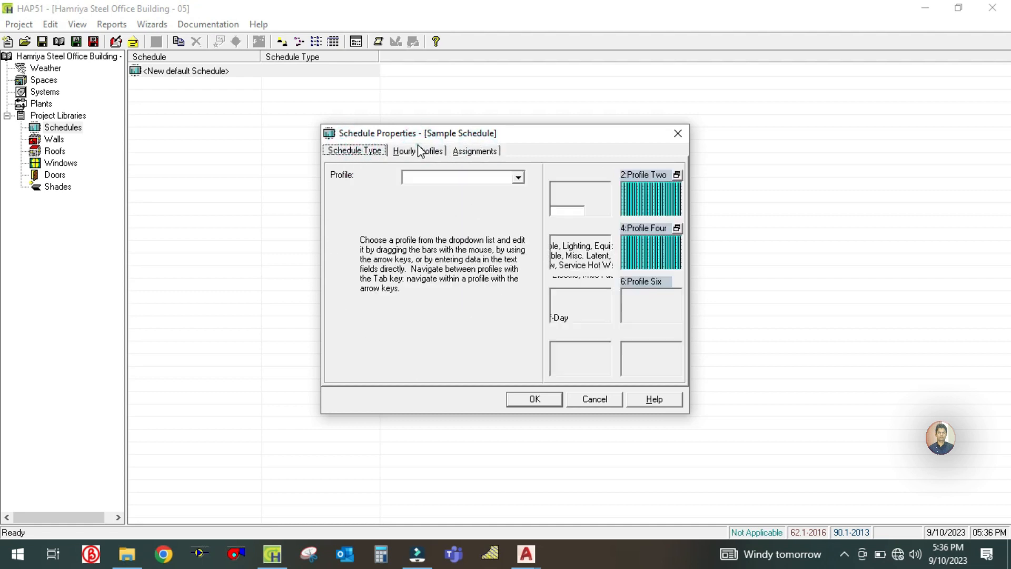
left_click(494, 154)
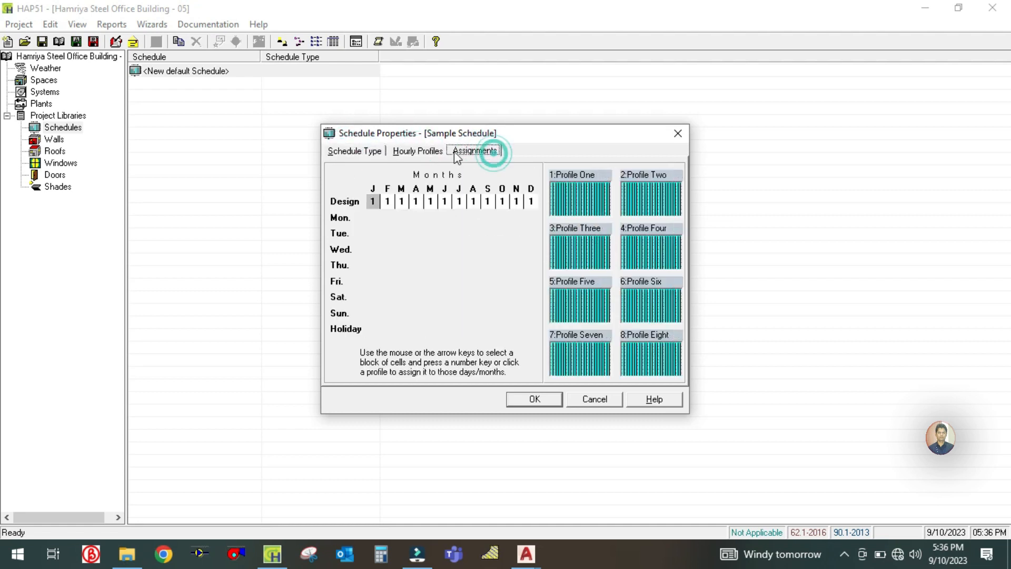
left_click(363, 153)
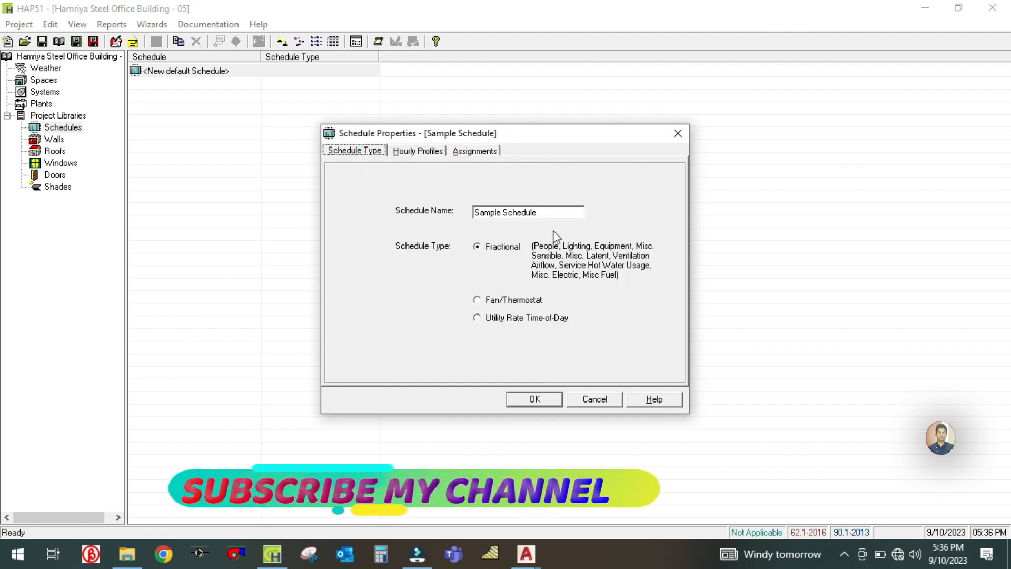
- Name the new schedule Lighting Schedule and choose the Fractional schedule type
double_click(552, 211)
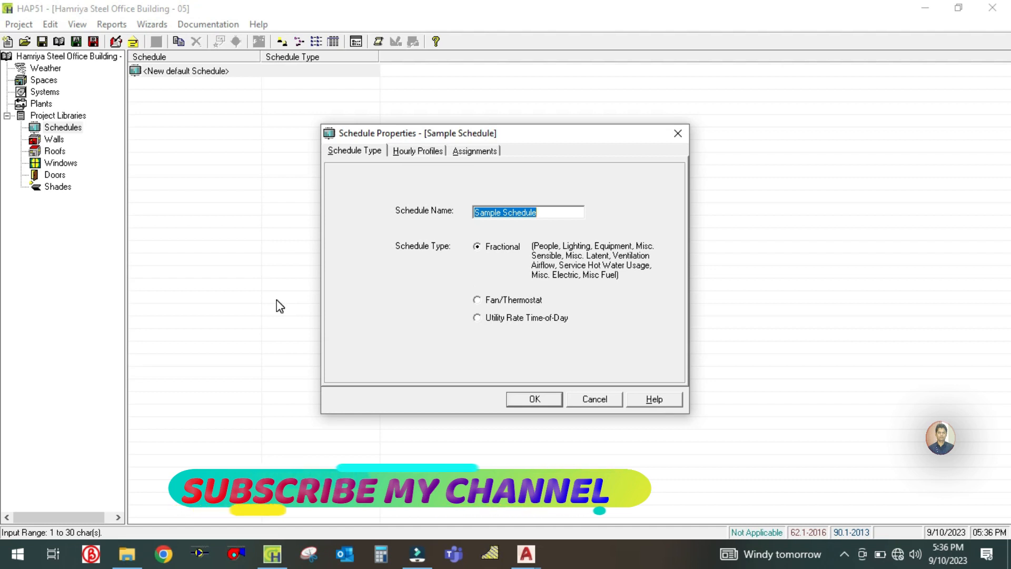
type("Ligh")
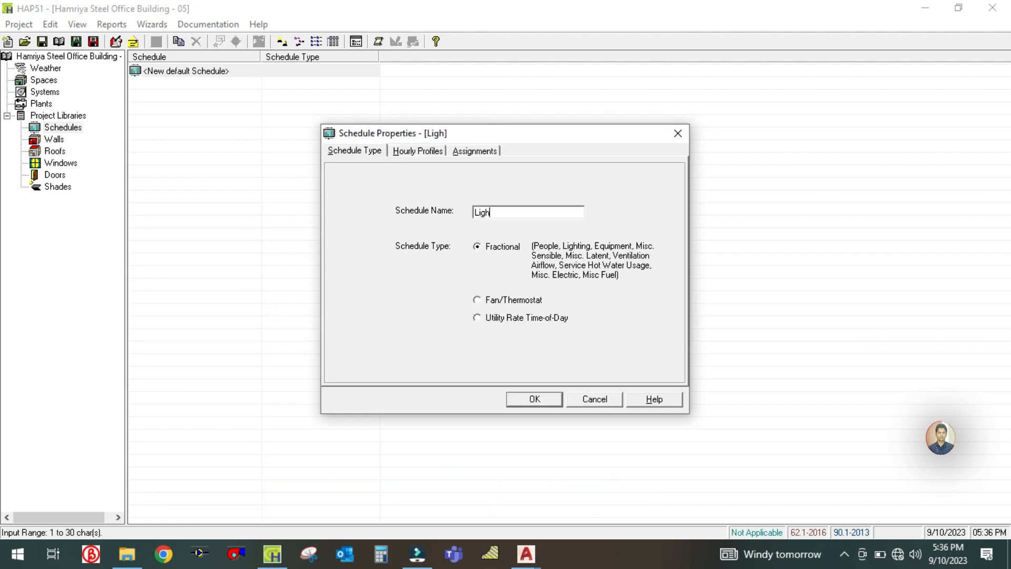
type("ting Schedule")
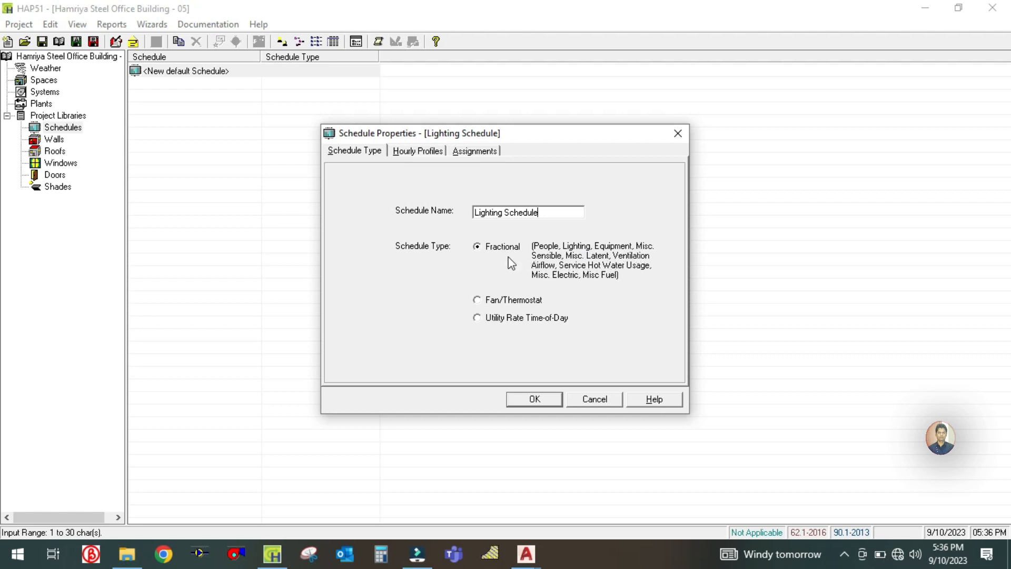
left_click(485, 250)
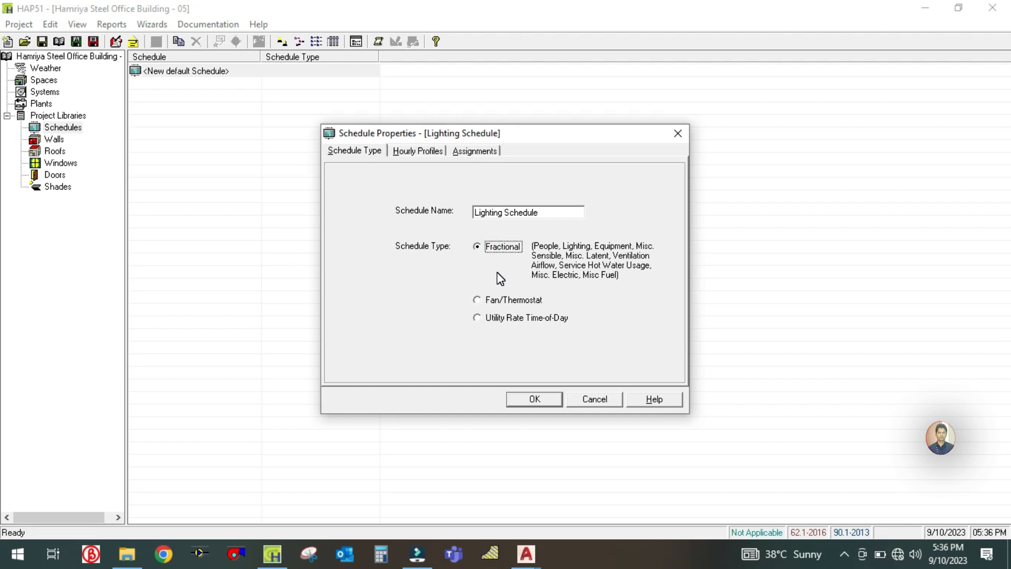
- Expand Profile One in the lighting schedule's hourly profiles, inspect its hourly percentages, and collapse it again
left_click(427, 153)
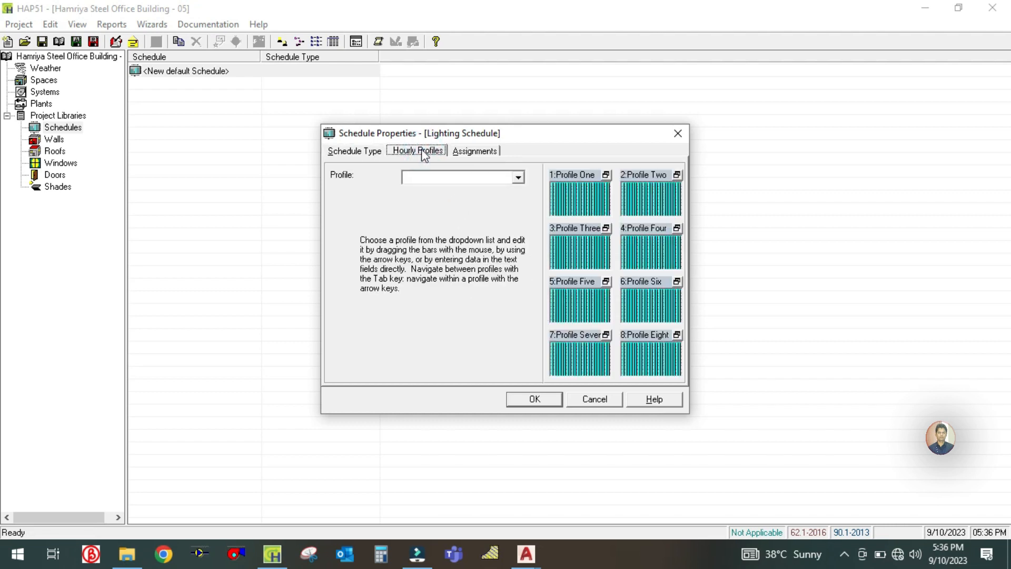
left_click(579, 205)
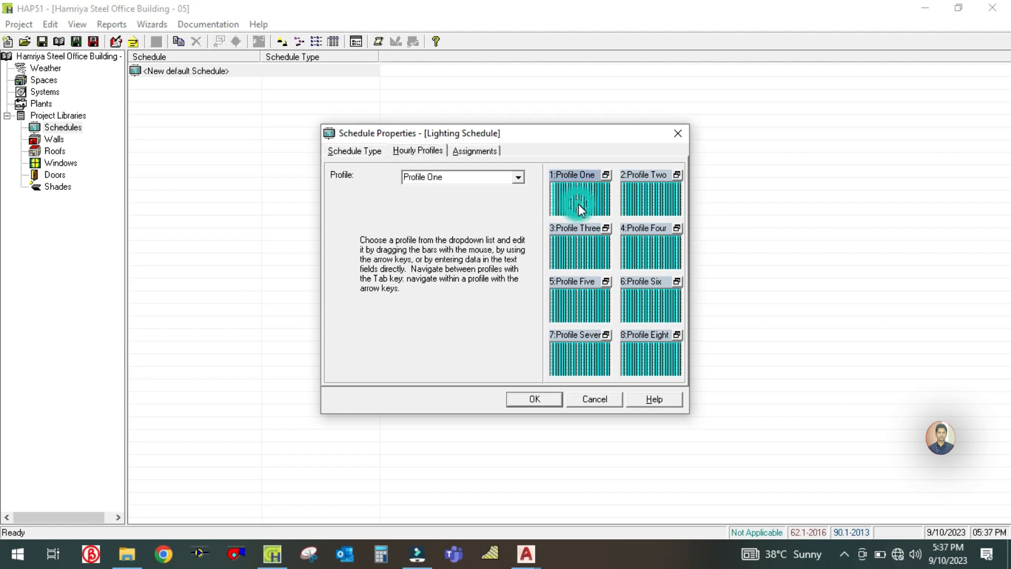
left_click(607, 175)
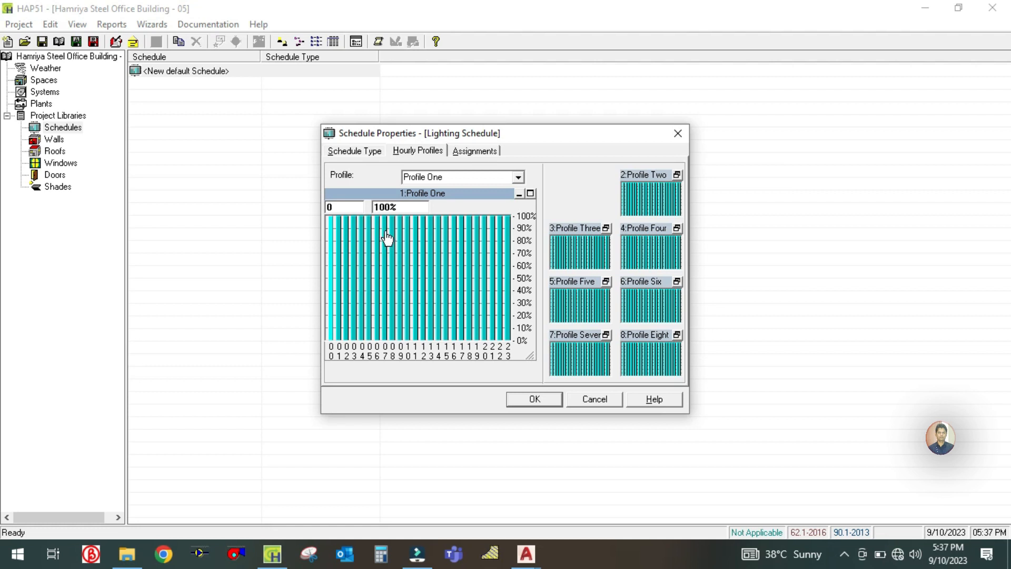
left_click_drag(387, 238, 362, 220)
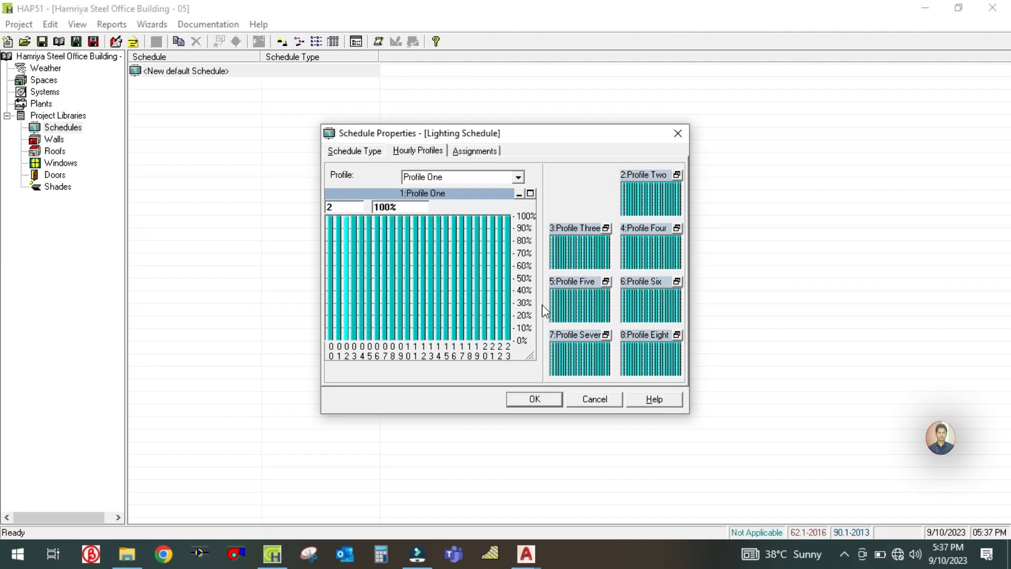
left_click(519, 194)
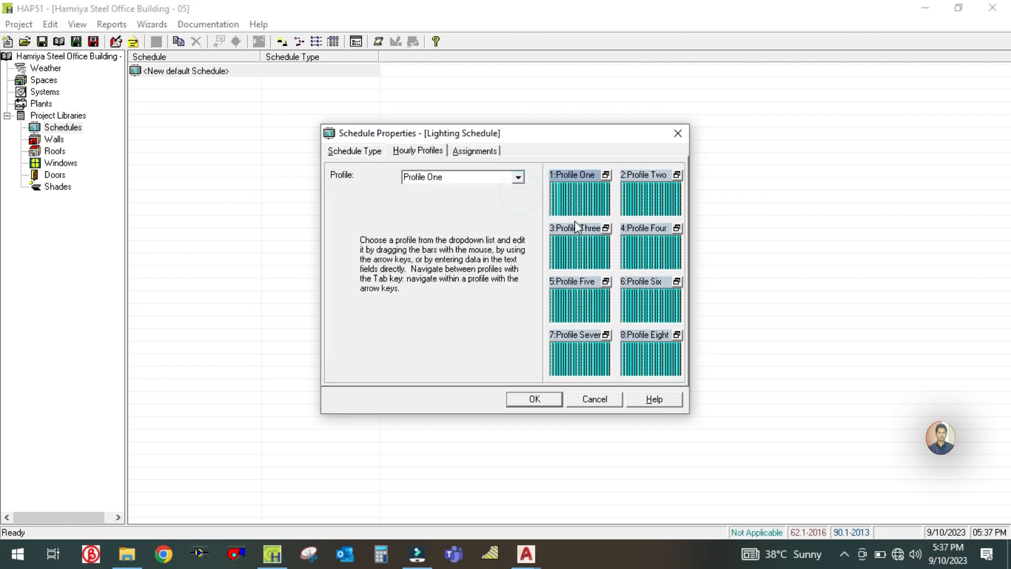
- Assign Profile One to the design days of all months, January to December, and accept the lighting schedule
left_click(472, 151)
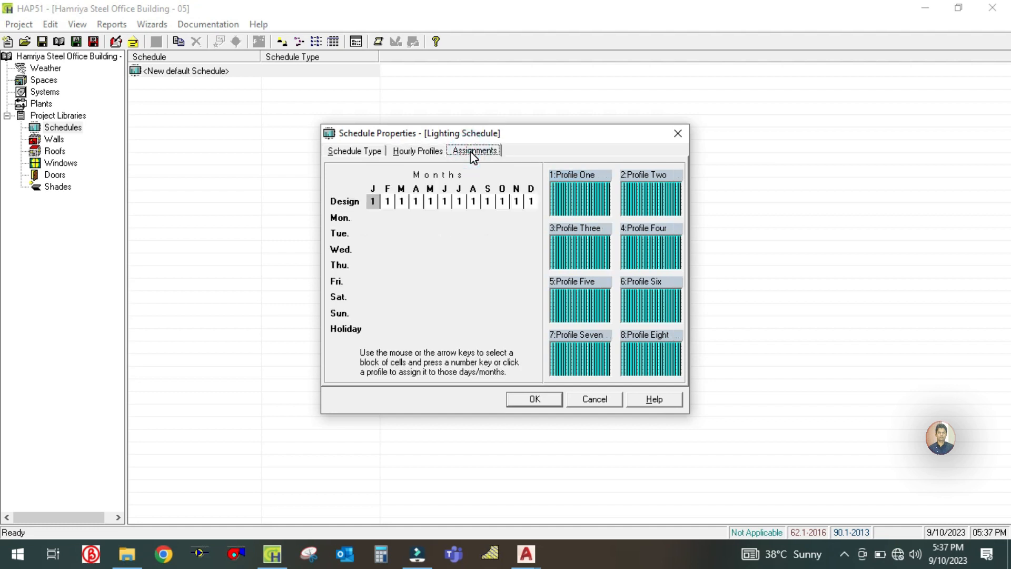
left_click(378, 205)
left_click_drag(380, 206, 535, 205)
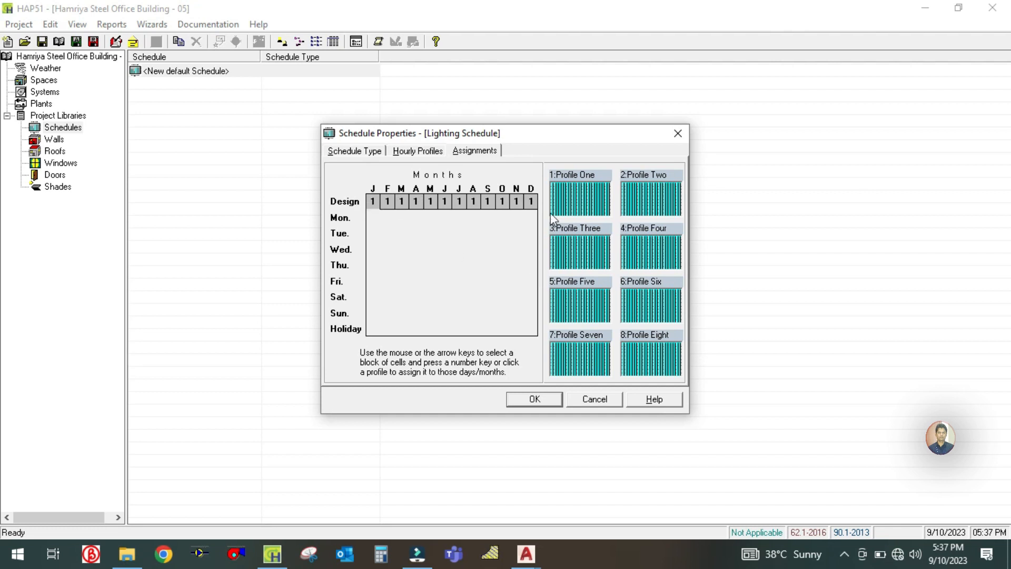
left_click(573, 203)
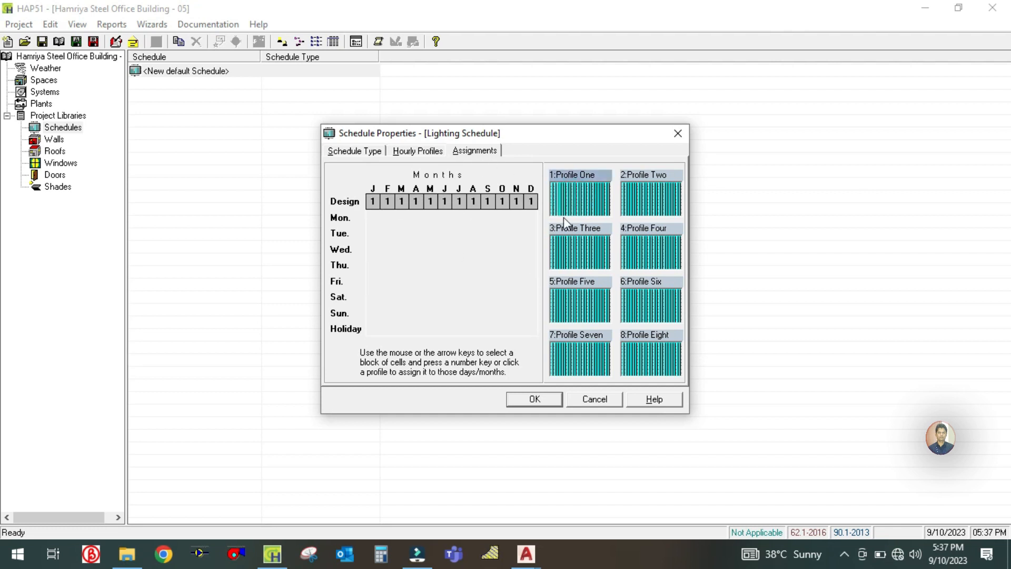
left_click(538, 402)
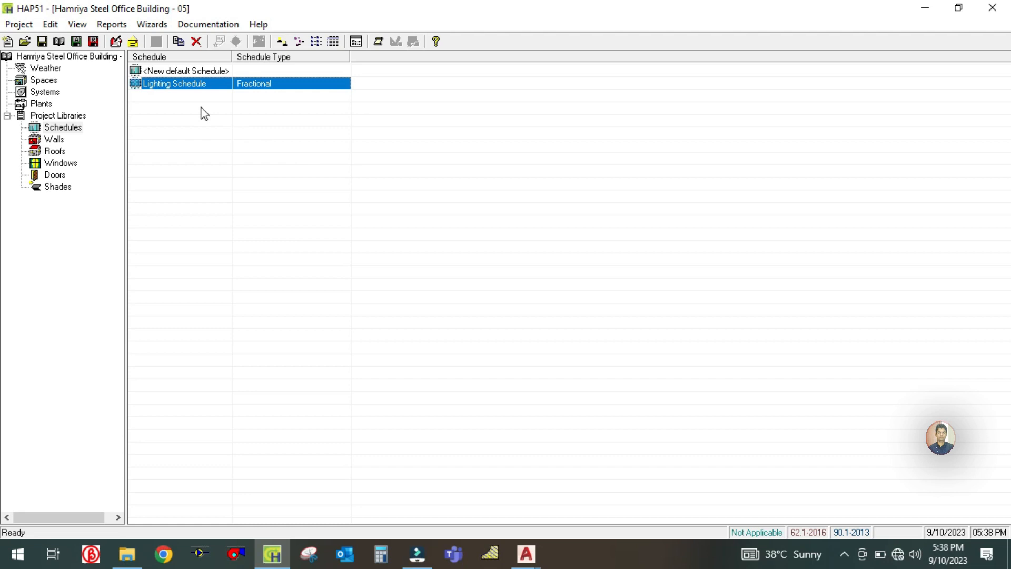
right_click(191, 85)
key("Escape")
left_click(166, 98)
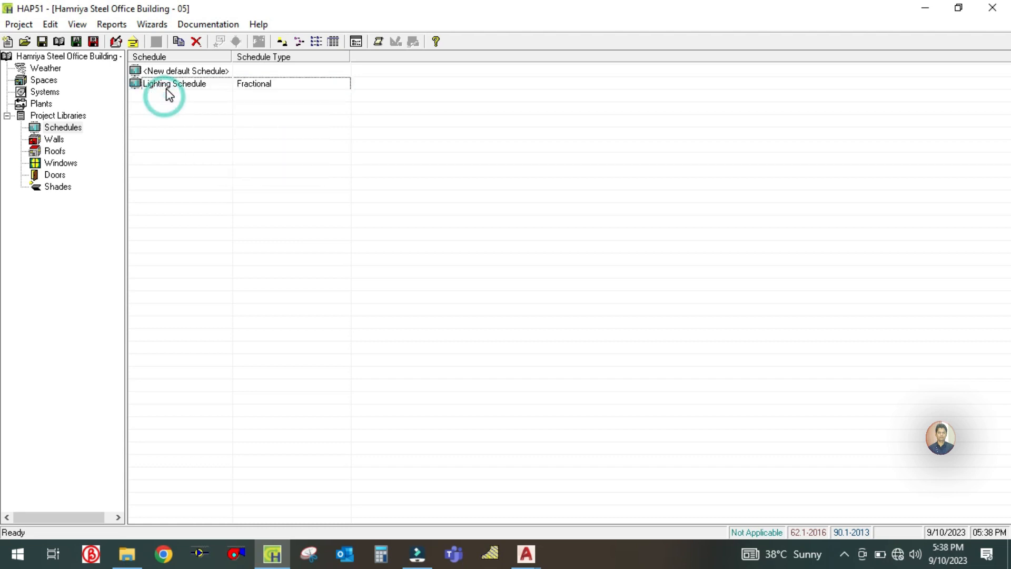
- Duplicate the Lighting Schedule and name the copy People Schedule
left_click(168, 83)
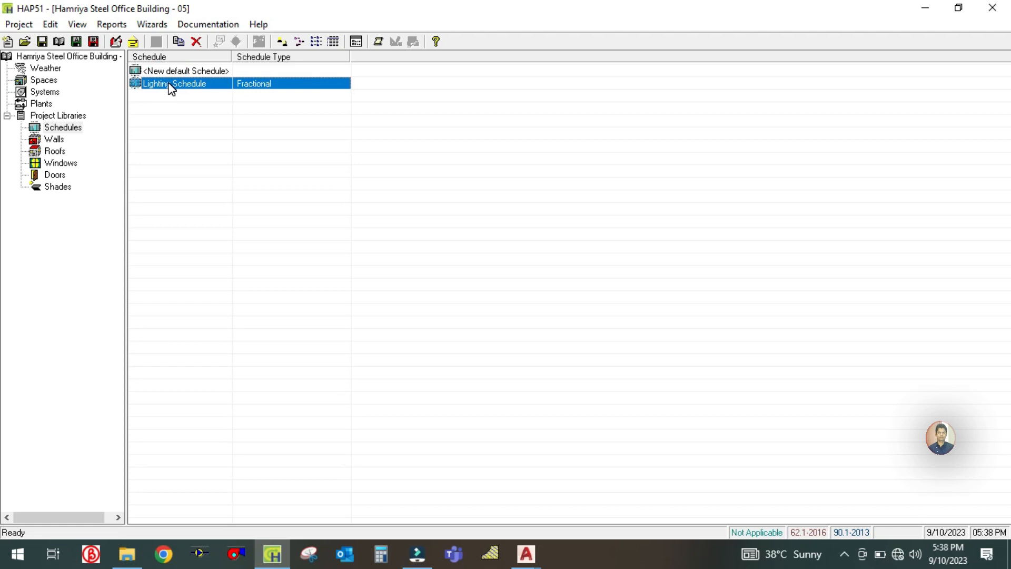
right_click(171, 88)
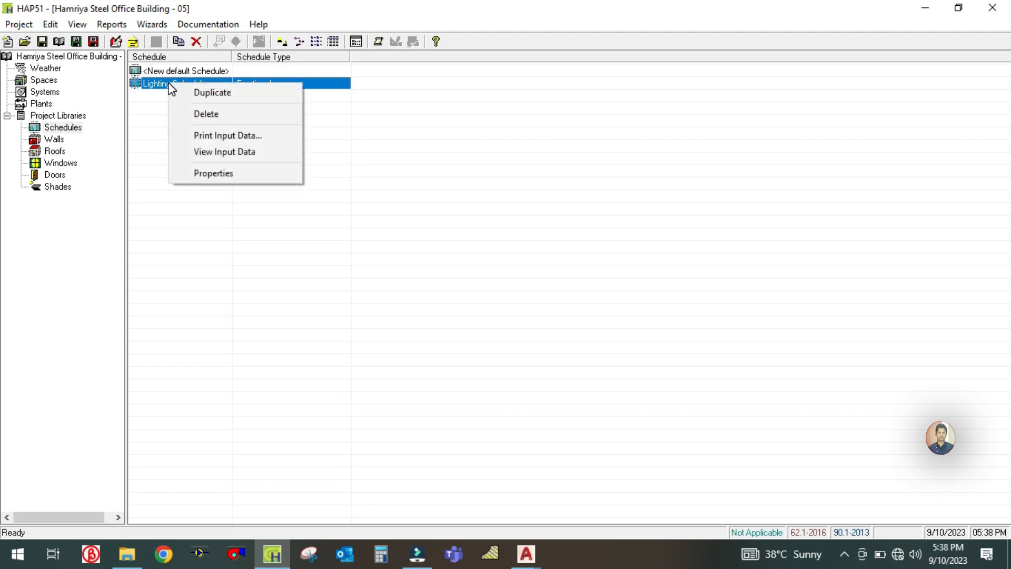
left_click(201, 92)
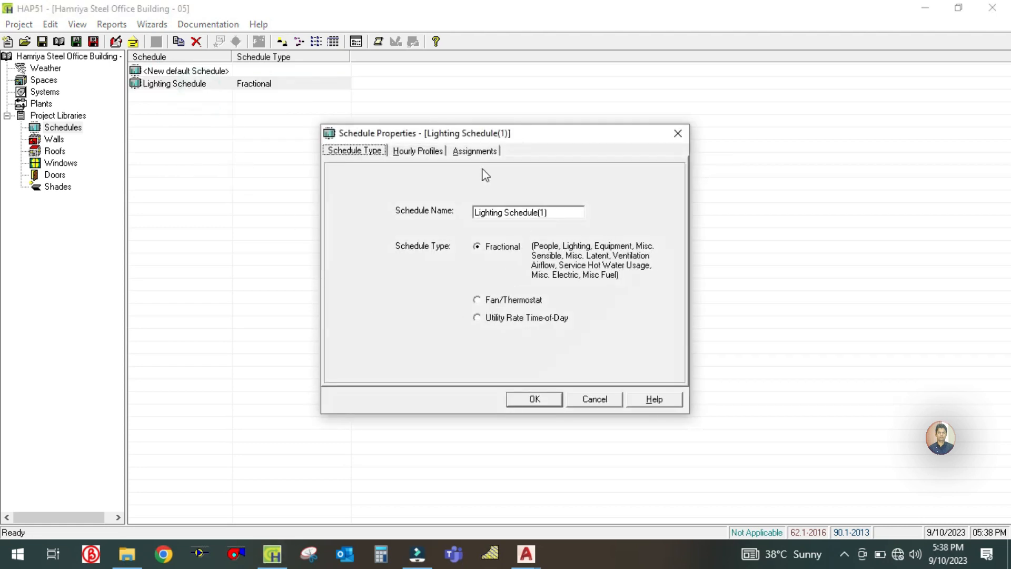
left_click(556, 212)
type("P")
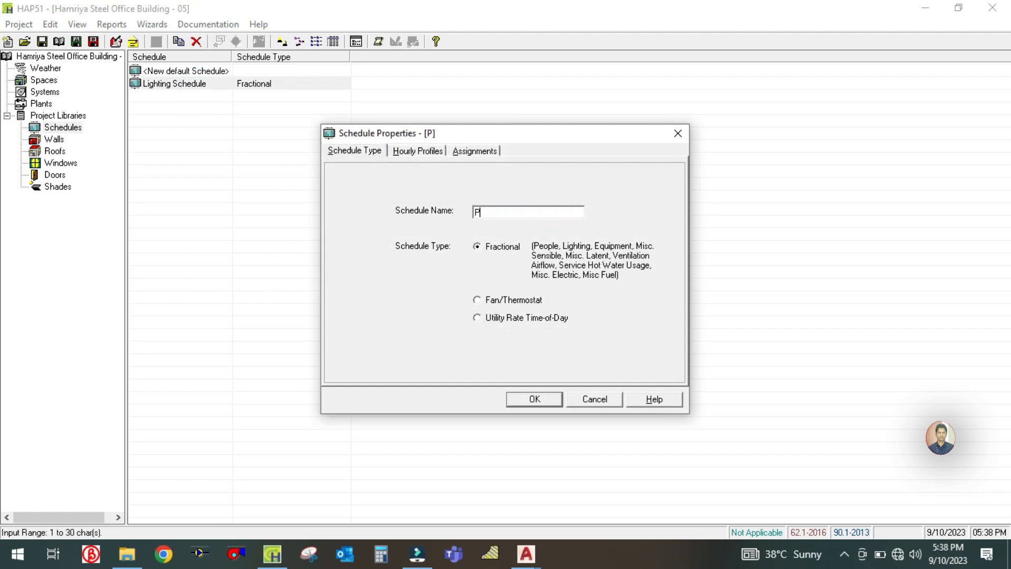
type("eople Schedule")
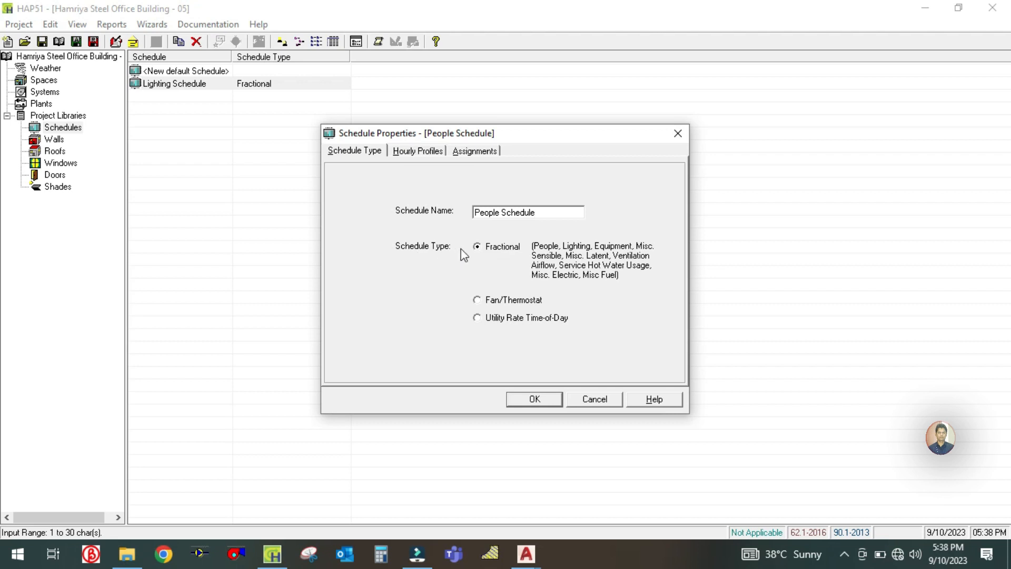
- Choose Fractional as the people schedule's type
left_click(483, 249)
left_click(477, 300)
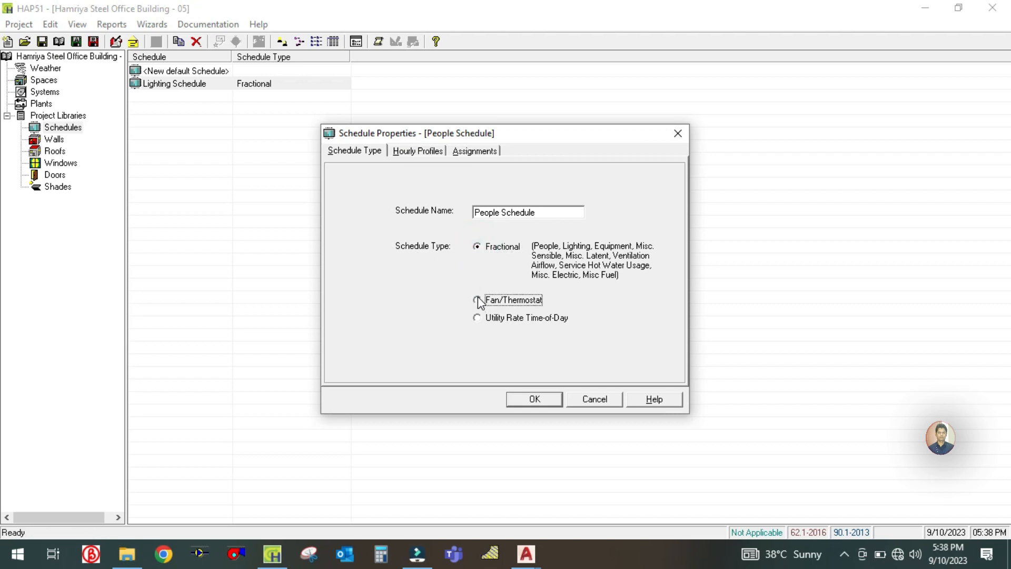
left_click(478, 248)
- Assign Profile One to the people schedule's design days for January to December and accept the schedule
left_click(417, 151)
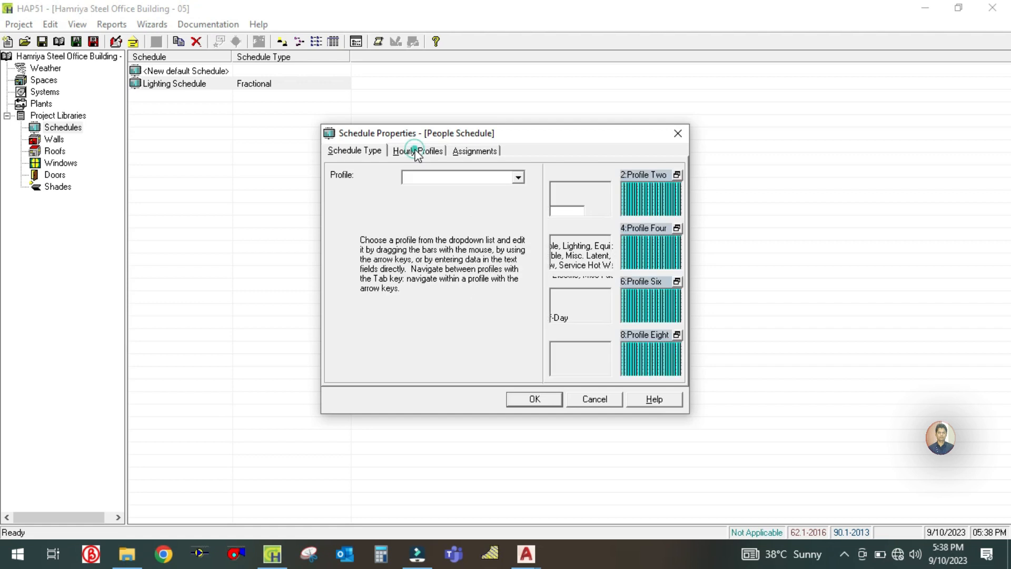
left_click(591, 195)
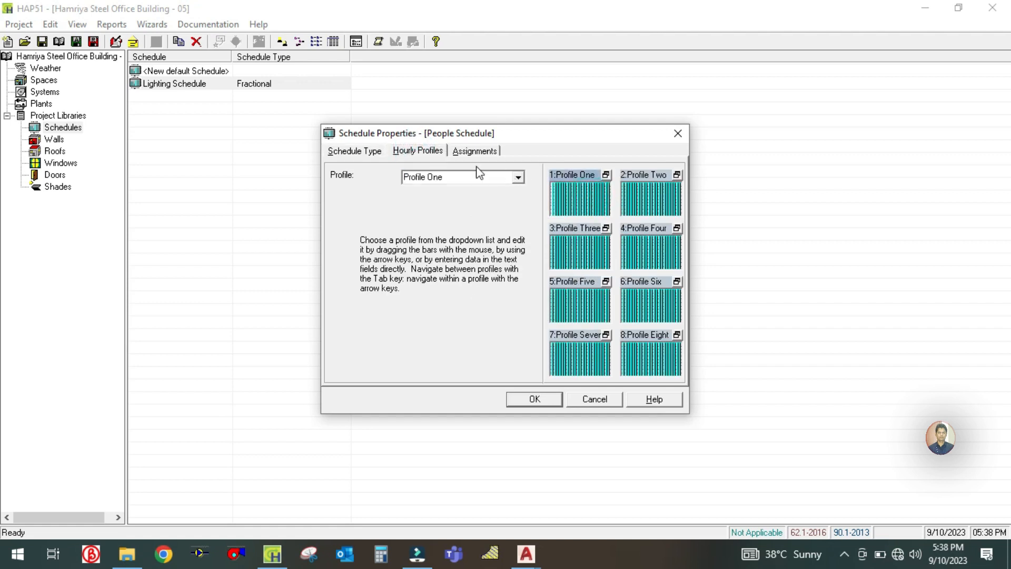
left_click(471, 150)
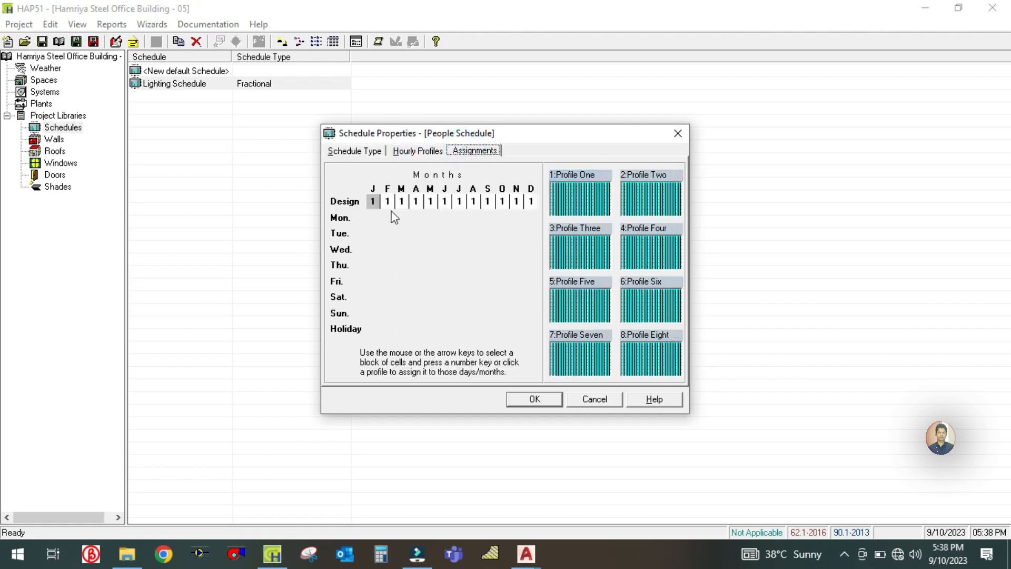
left_click(350, 202)
left_click(563, 200)
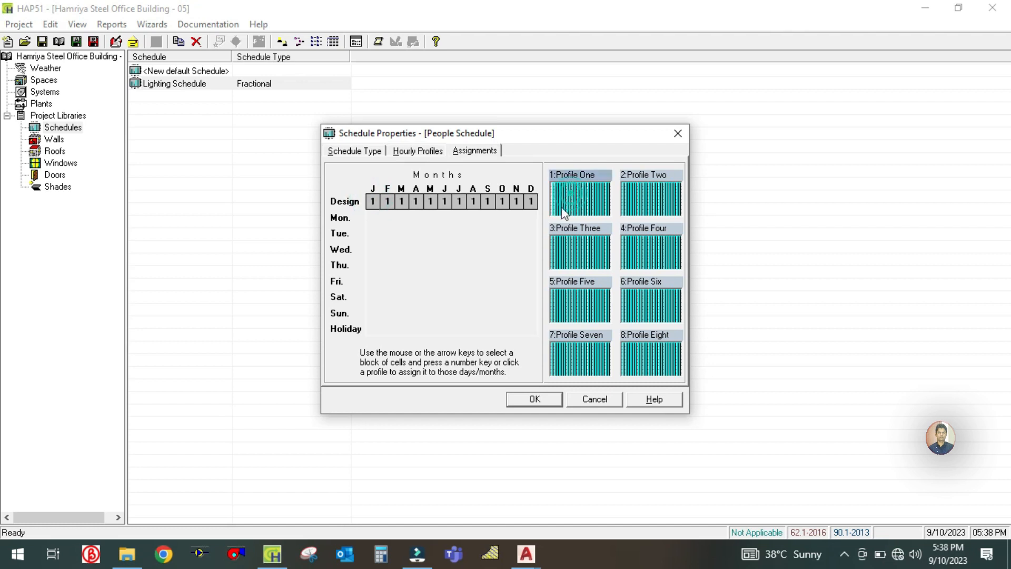
left_click(534, 399)
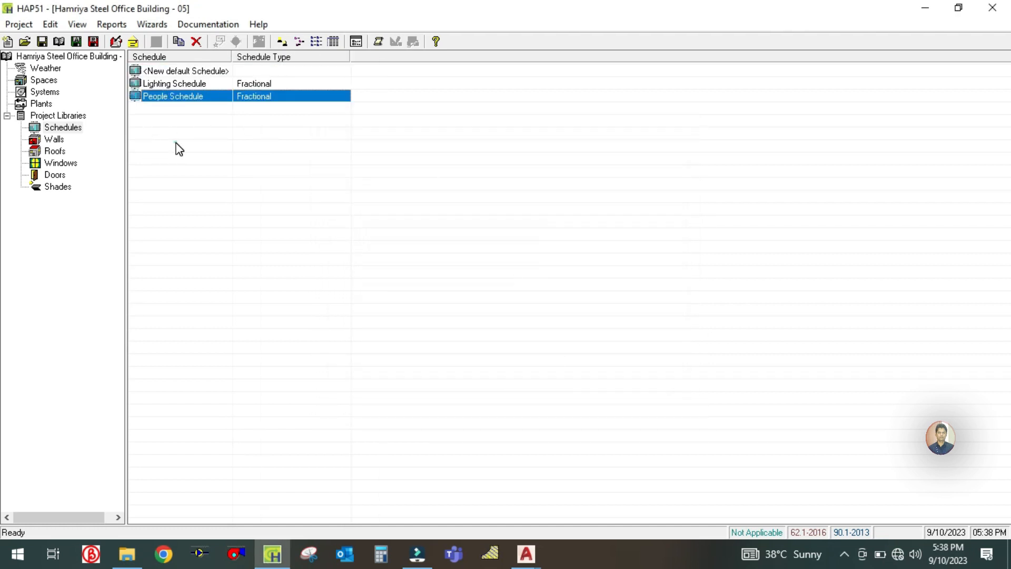
- Duplicate the People Schedule and name the copy Equipment Schedule
right_click(174, 98)
left_click(187, 104)
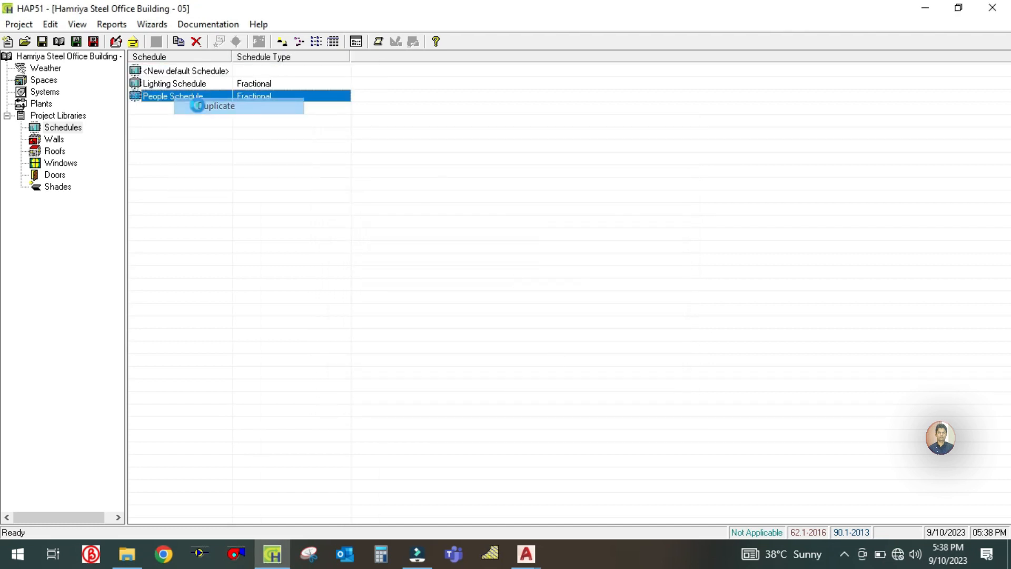
left_click(548, 211)
type("E")
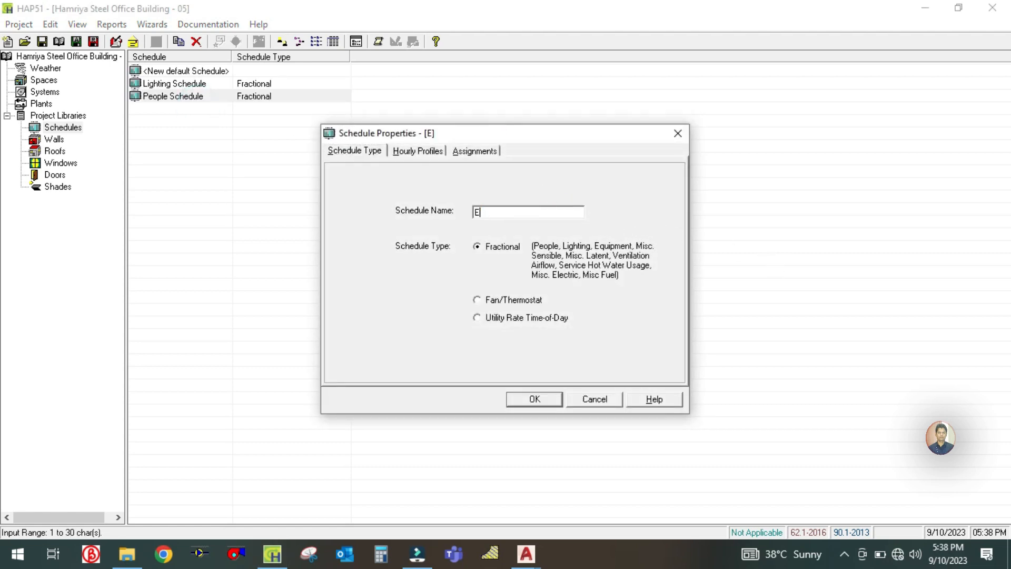
type("quipment Schedule")
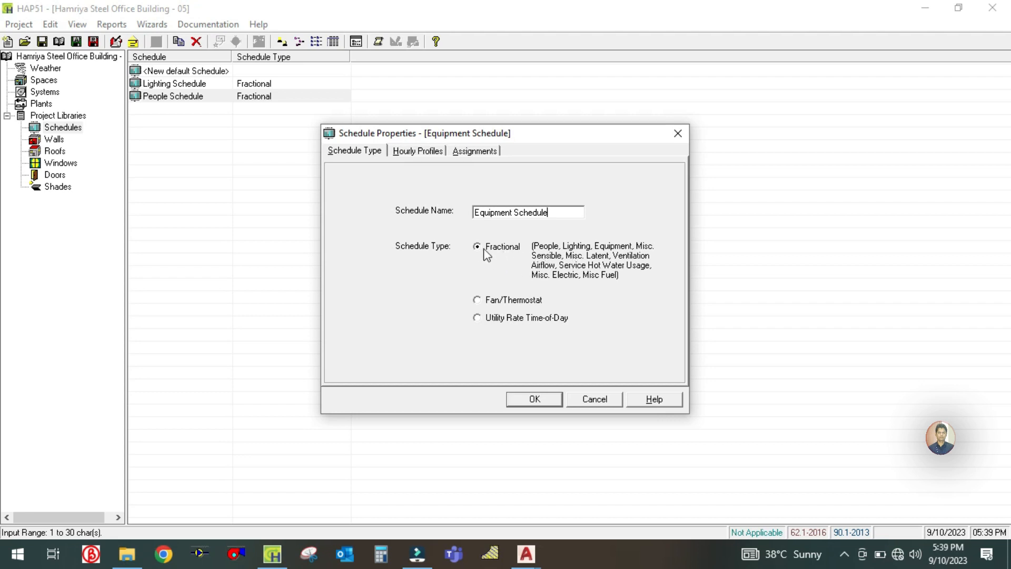
- Assign Profile One to the equipment schedule's design days for January to December and accept the schedule
left_click(421, 153)
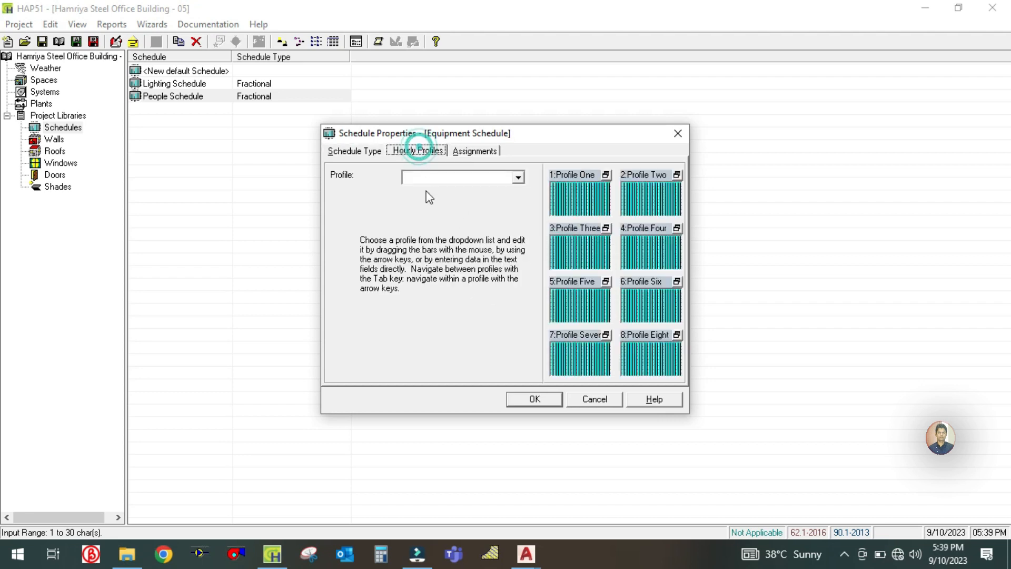
left_click(476, 152)
left_click_drag(373, 201, 548, 197)
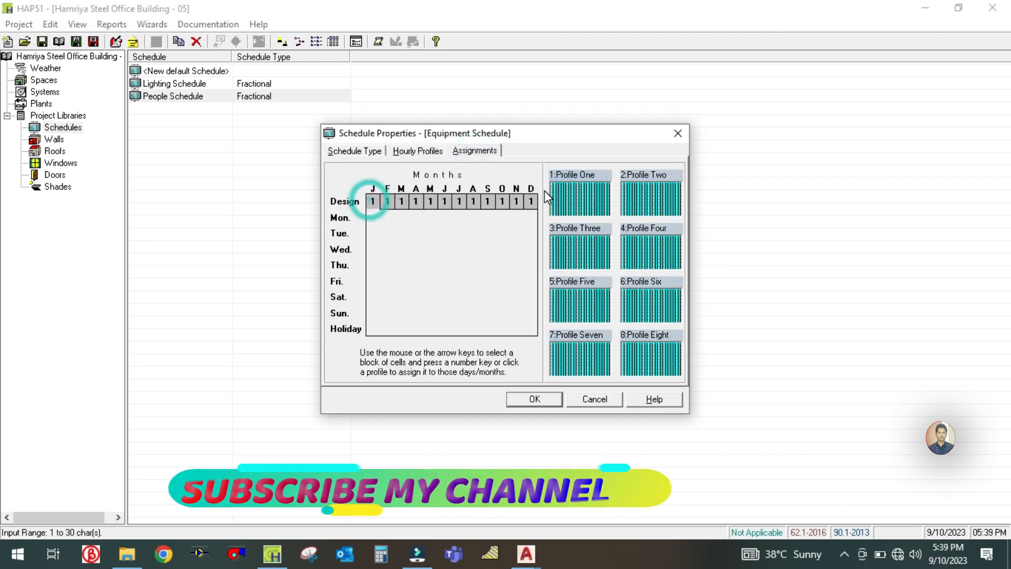
left_click(576, 207)
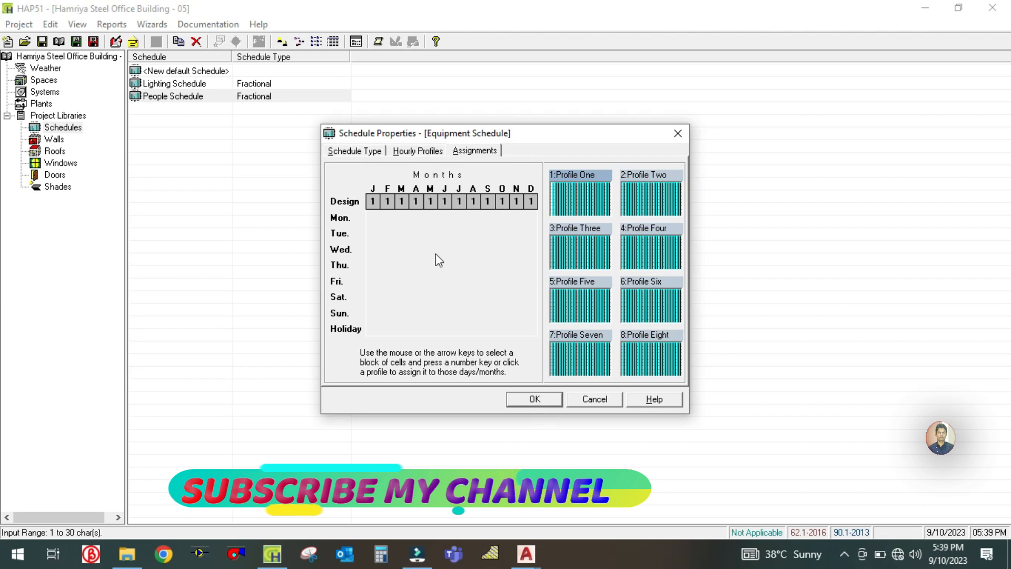
left_click(525, 400)
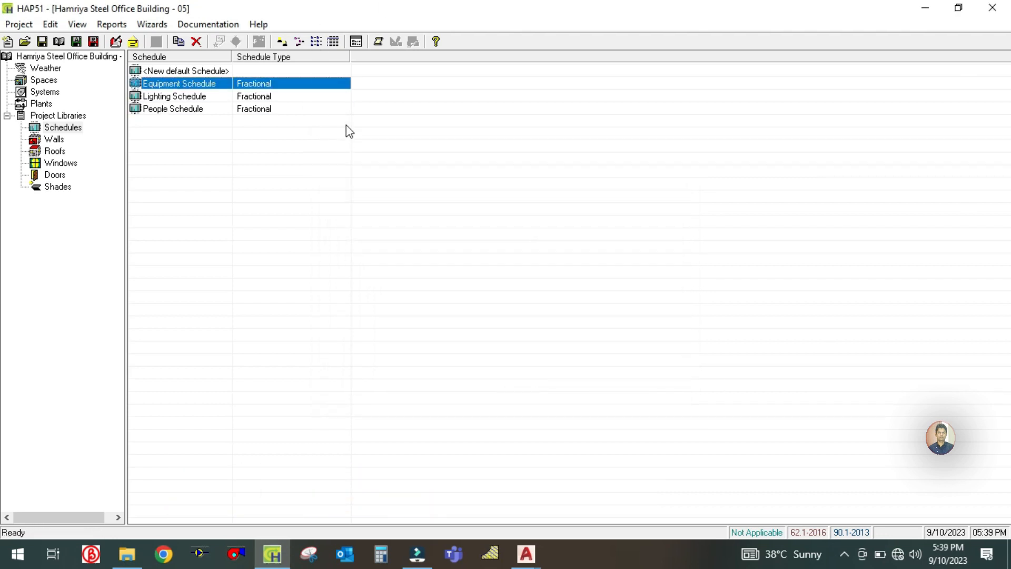
- Duplicate the People Schedule, name the copy Thermostat Schedule and choose Fan/Thermostat as its schedule type
right_click(153, 109)
left_click(181, 119)
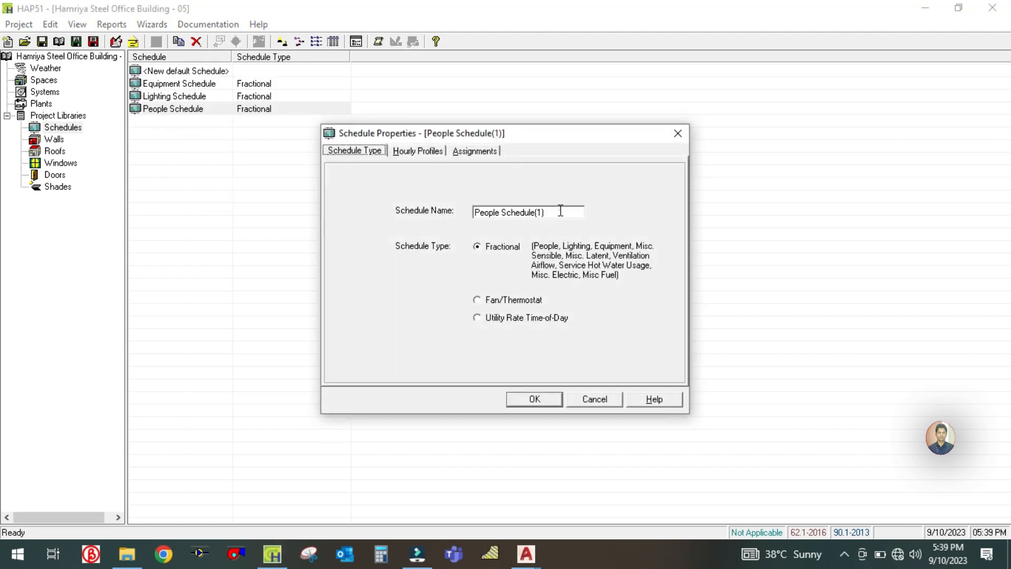
left_click(561, 211)
type("Th")
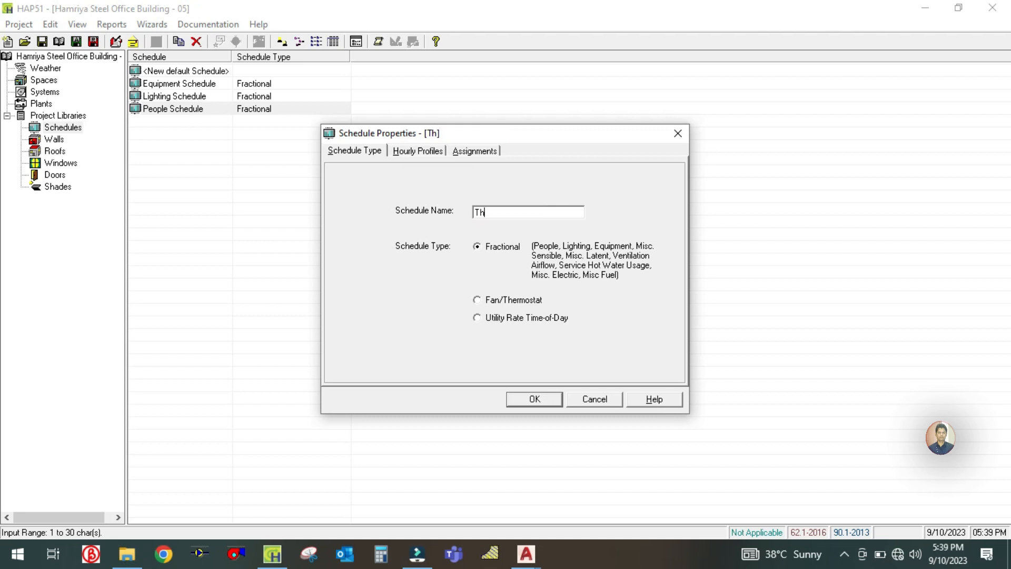
type("ermostat Schedule")
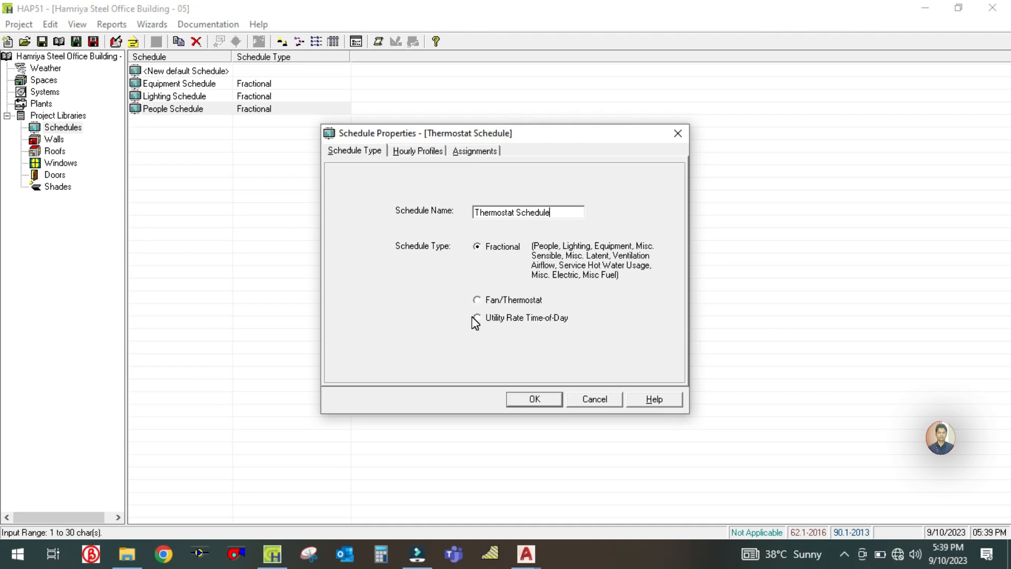
left_click(478, 300)
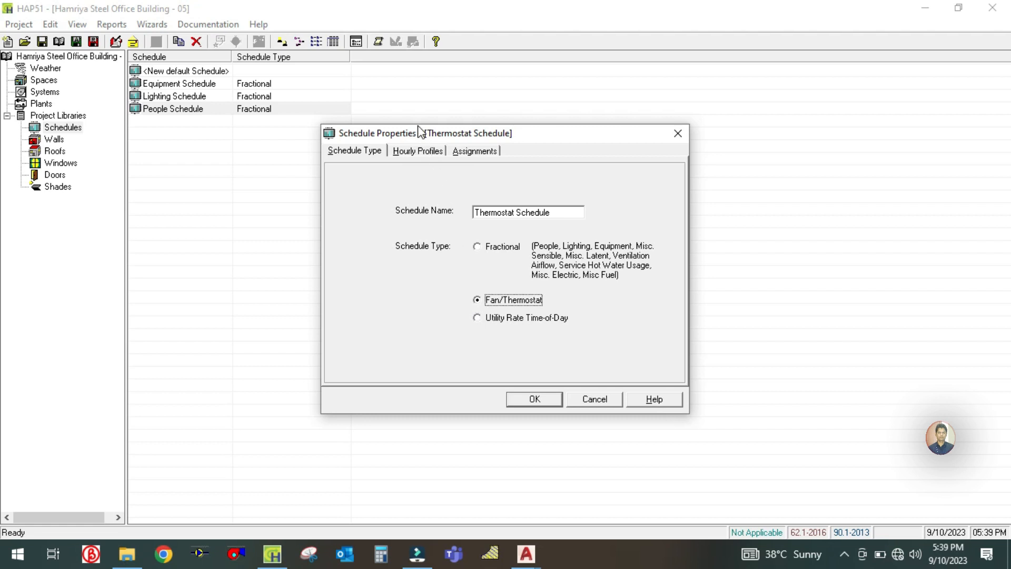
- Assign Profile One to the thermostat schedule's design days for January to December and accept the schedule
left_click(418, 152)
left_click(573, 198)
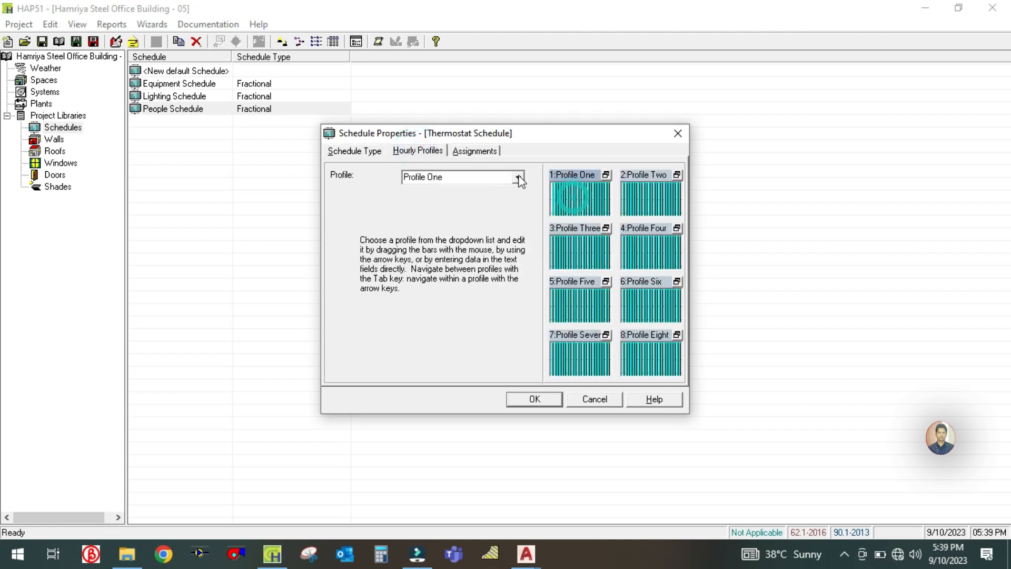
left_click(474, 152)
left_click_drag(371, 203, 532, 200)
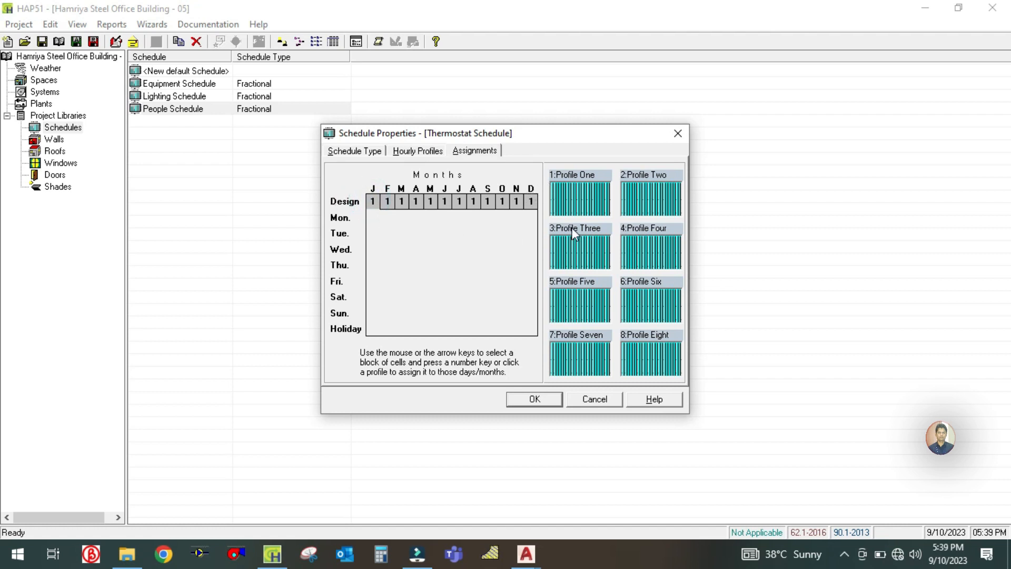
left_click(581, 198)
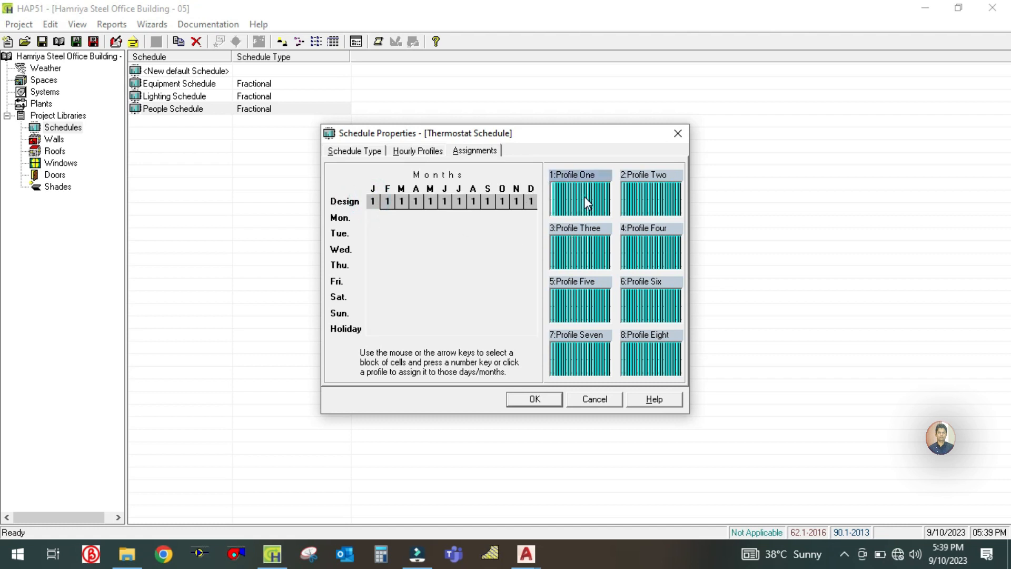
left_click(531, 402)
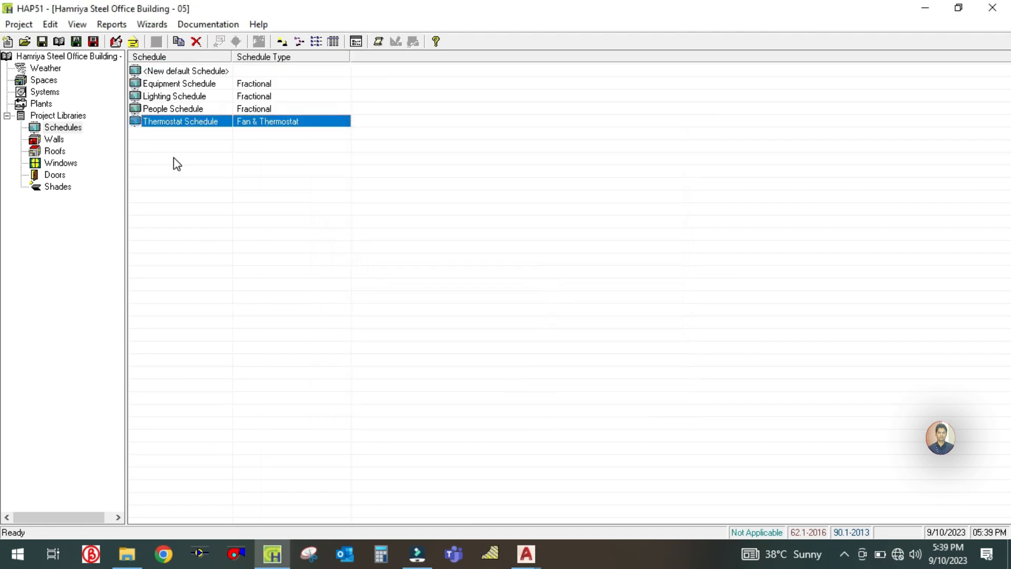
left_click(173, 157)
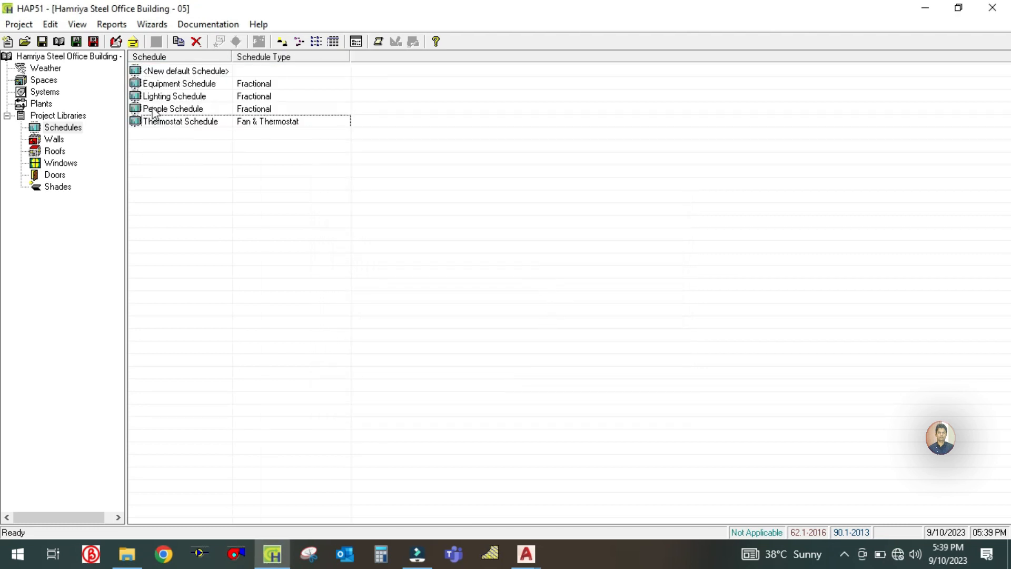
left_click(174, 84)
left_click(171, 96)
left_click(170, 109)
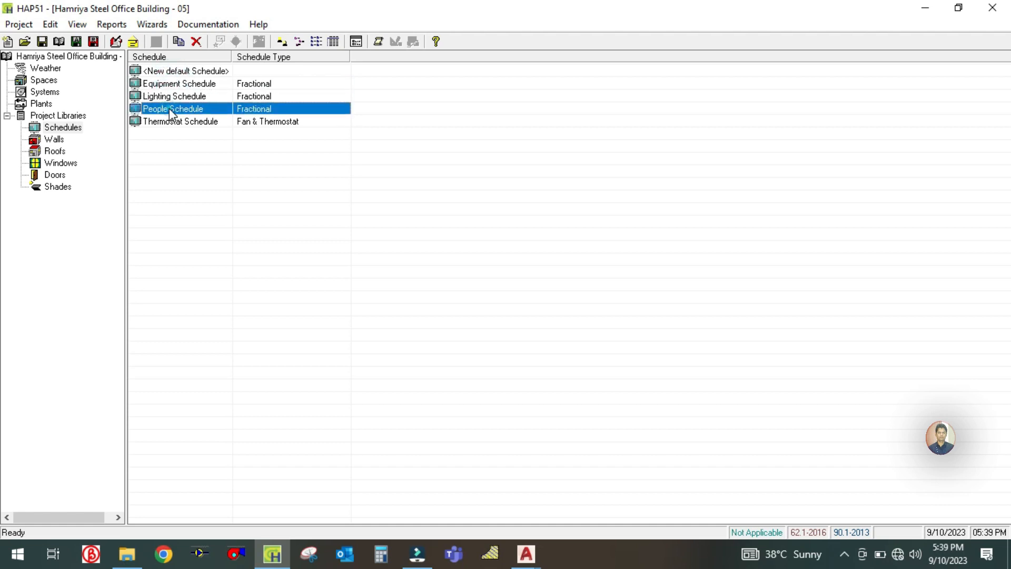
left_click(169, 122)
- View the Lighting Schedule's input report, examine its hourly profile and monthly assignments down to the page footer, and close the report
left_click(177, 99)
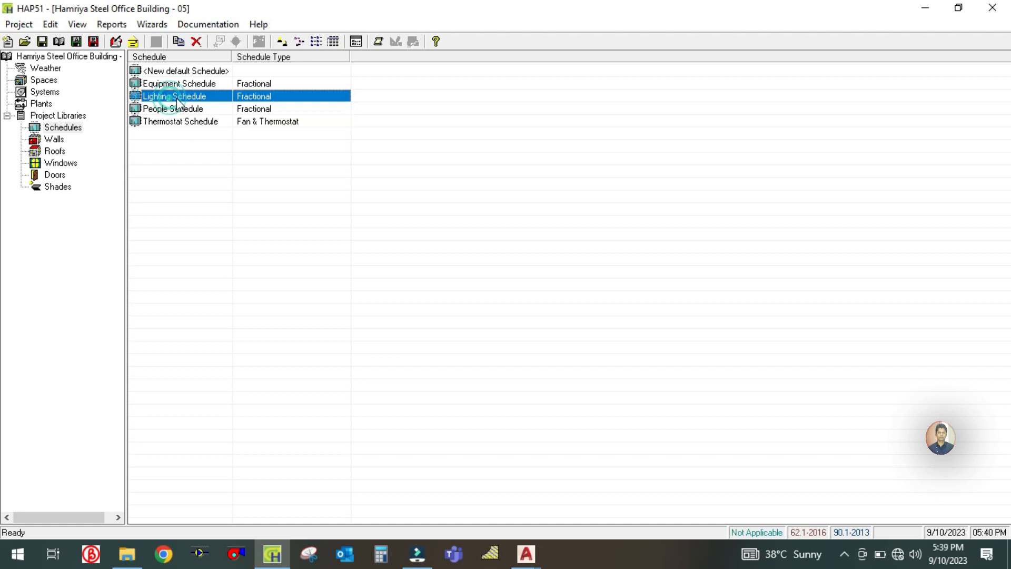
left_click(378, 42)
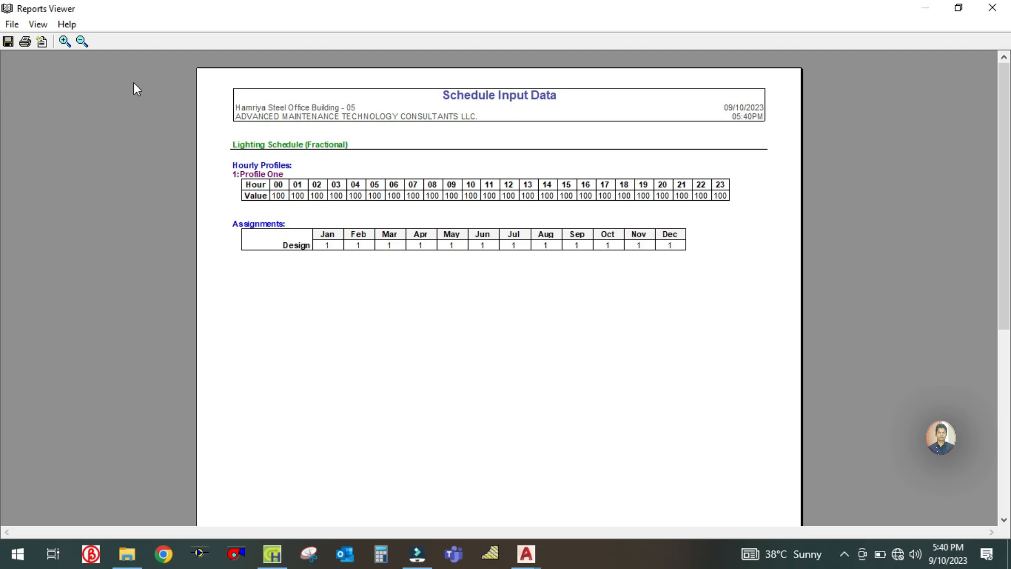
left_click(63, 42)
left_click(64, 42)
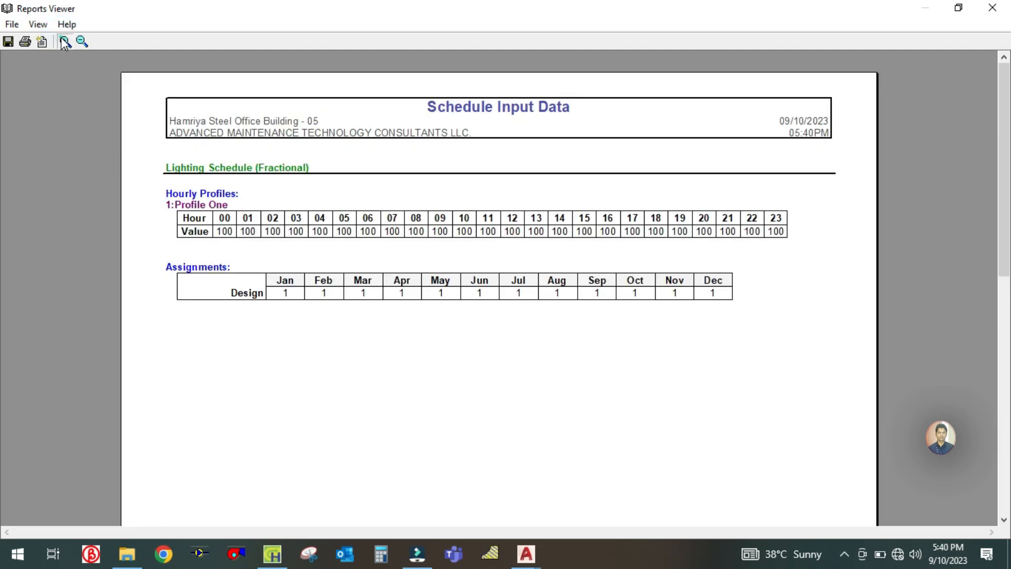
scroll(225, 232, "down", 3)
scroll(226, 231, "up", 3)
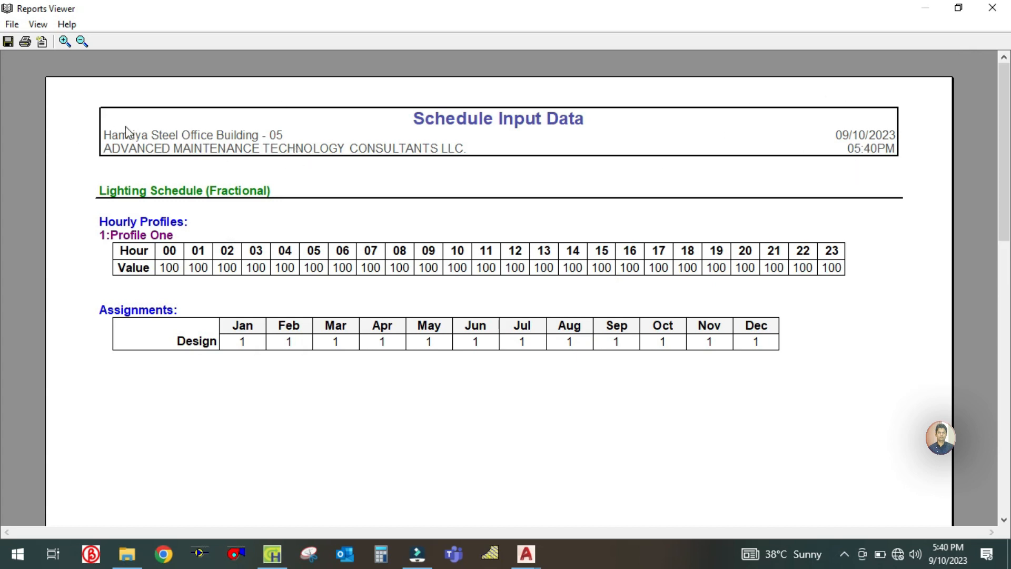
scroll(290, 161, "down", 1)
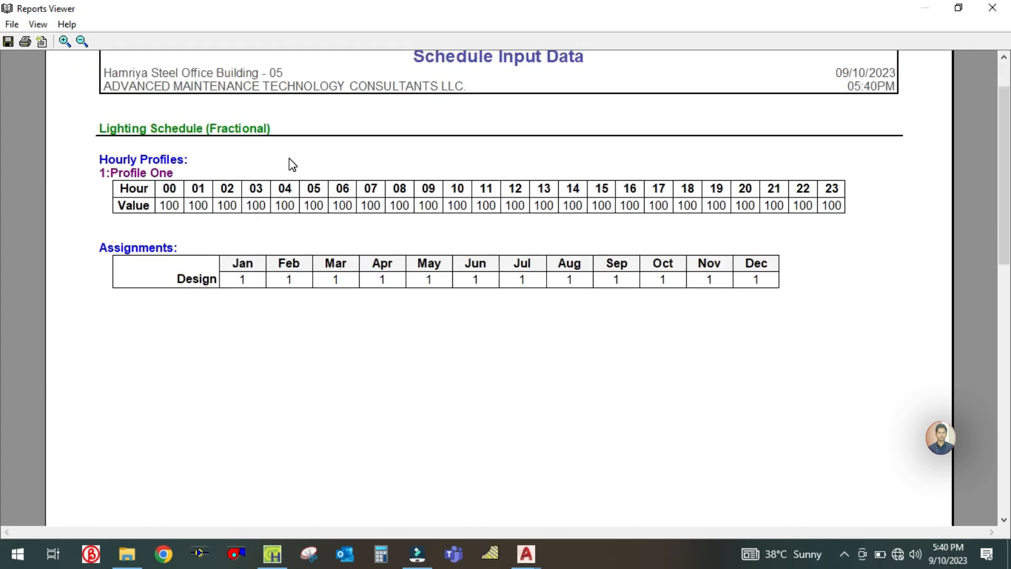
scroll(293, 165, "down", 1)
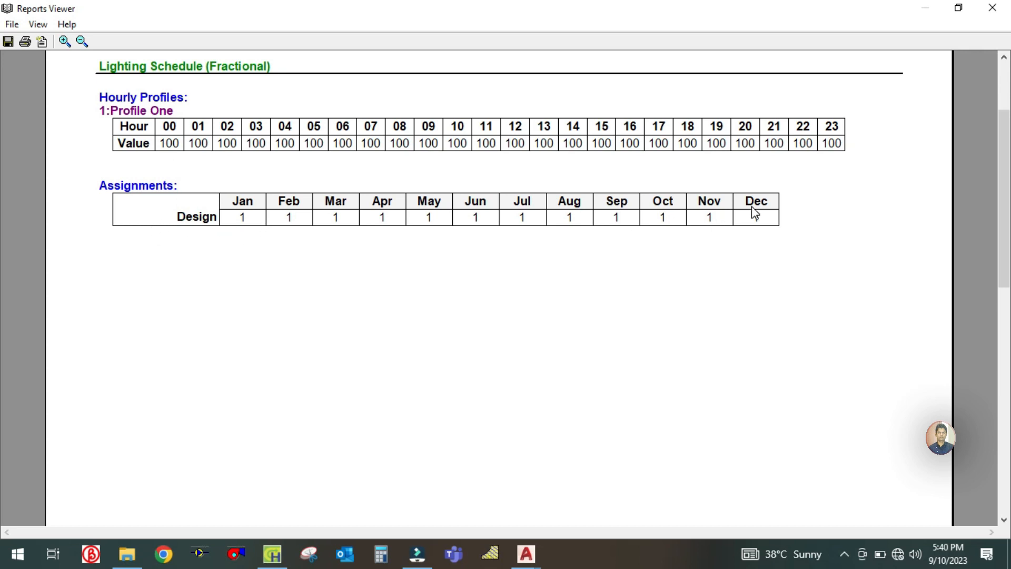
scroll(553, 253, "up", 2)
scroll(564, 266, "down", 6)
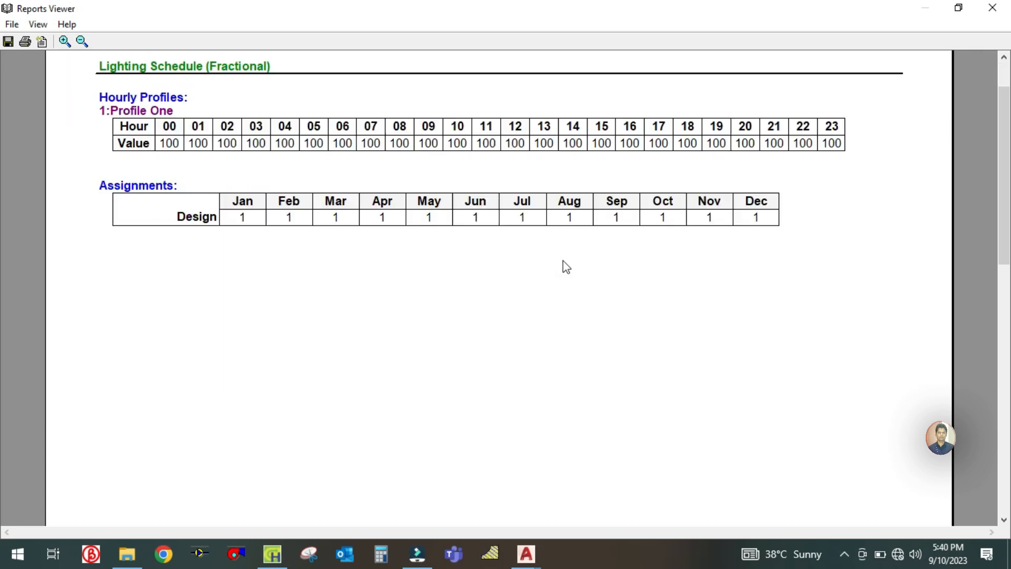
scroll(567, 267, "up", 4)
scroll(567, 267, "down", 3)
scroll(567, 267, "down", 1)
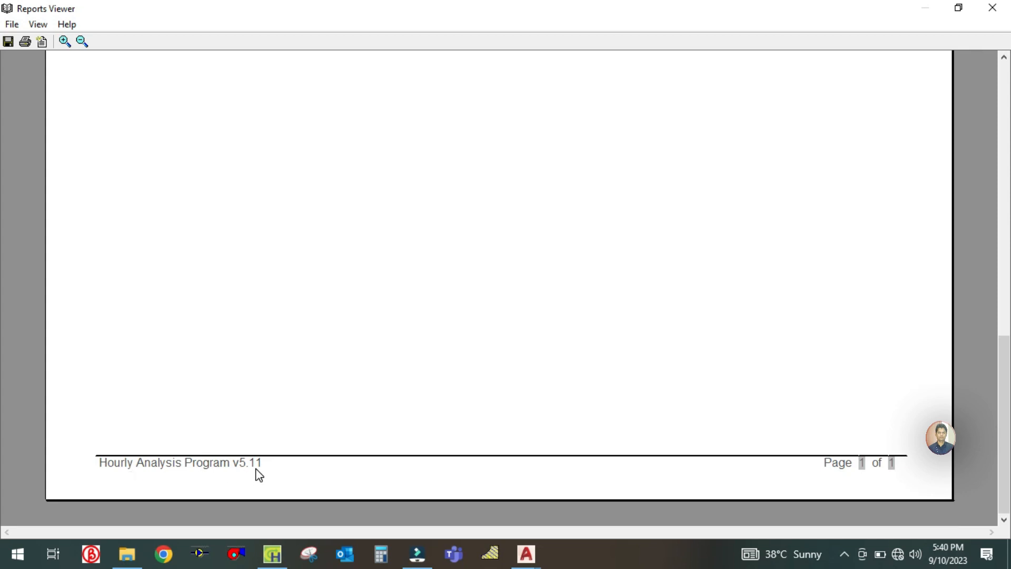
scroll(497, 330, "up", 4)
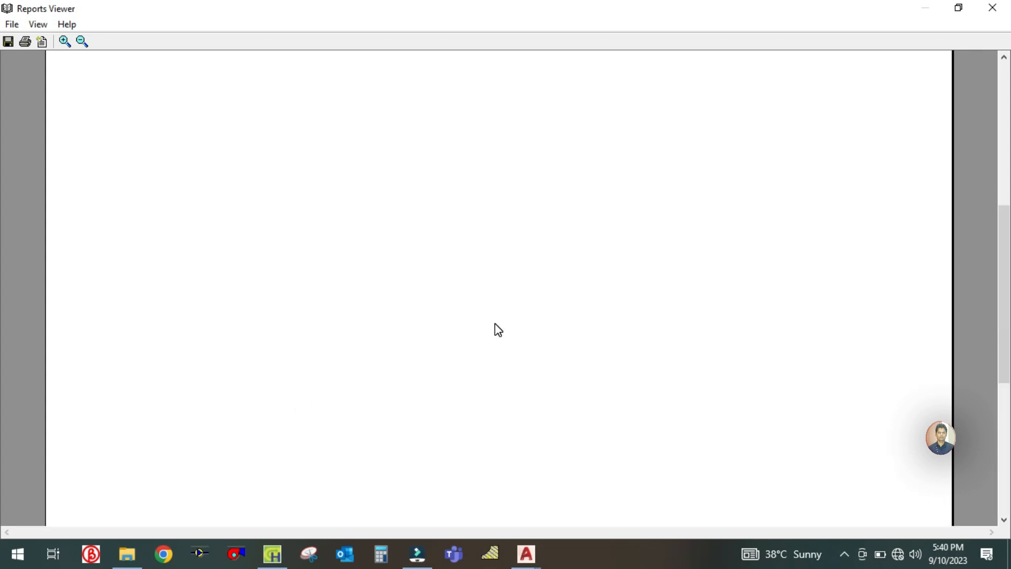
left_click(1001, 7)
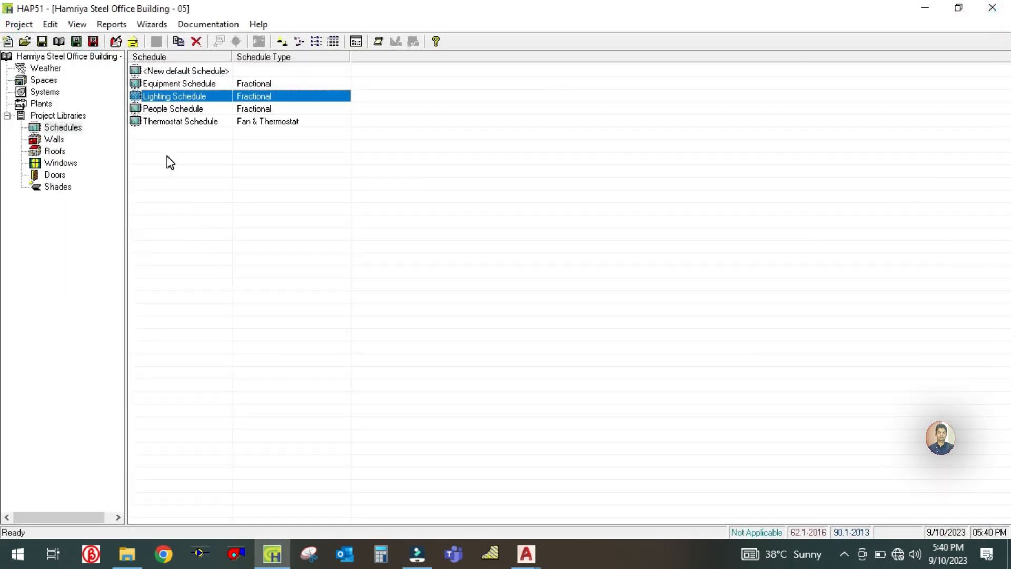
- Start a new default wall assembly in the project's wall library, name it Outside Wall and choose Dark as its outside surface color
left_click(53, 140)
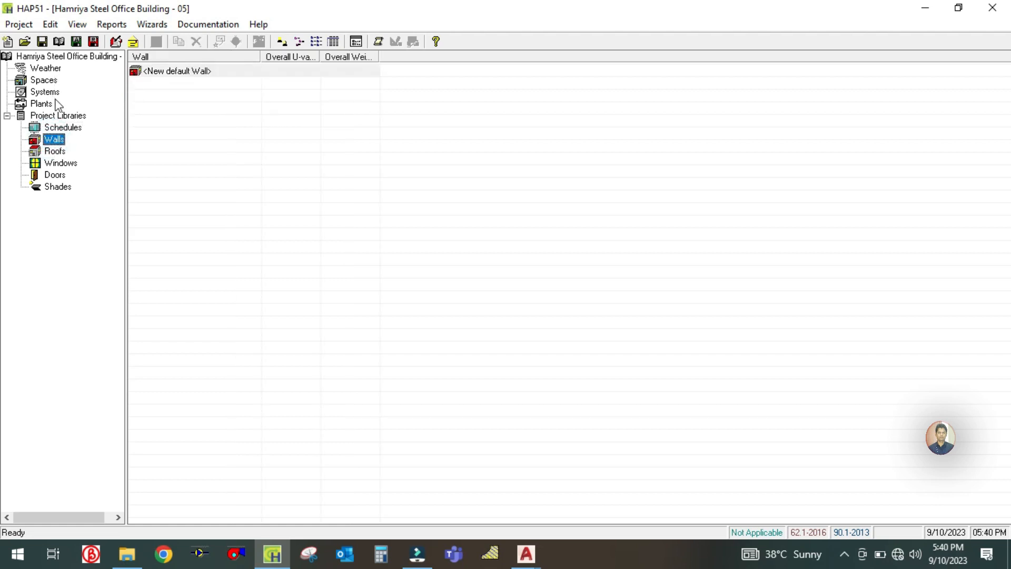
double_click(193, 77)
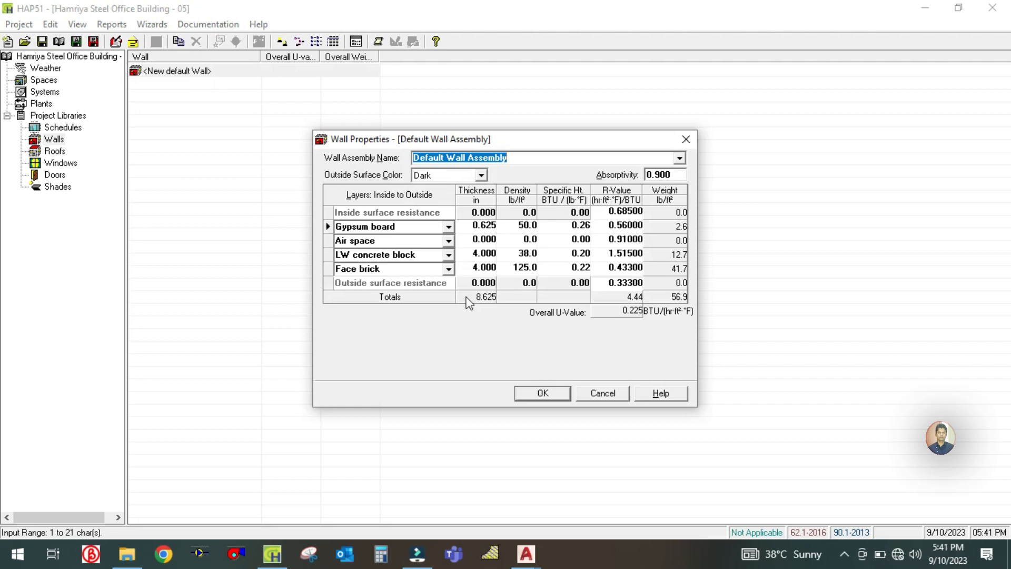
type("Outsi")
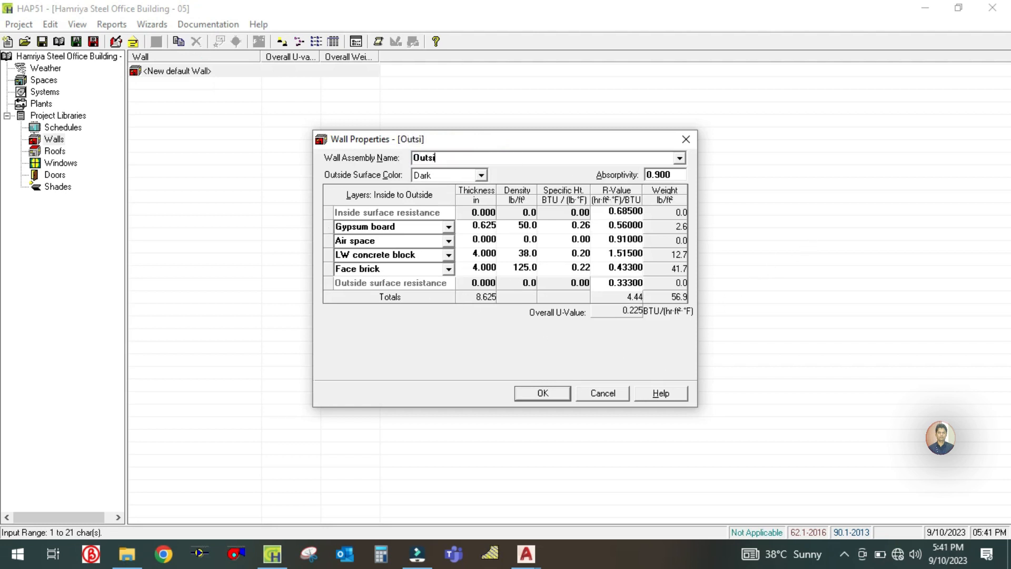
type("de W")
left_click(485, 174)
left_click(436, 211)
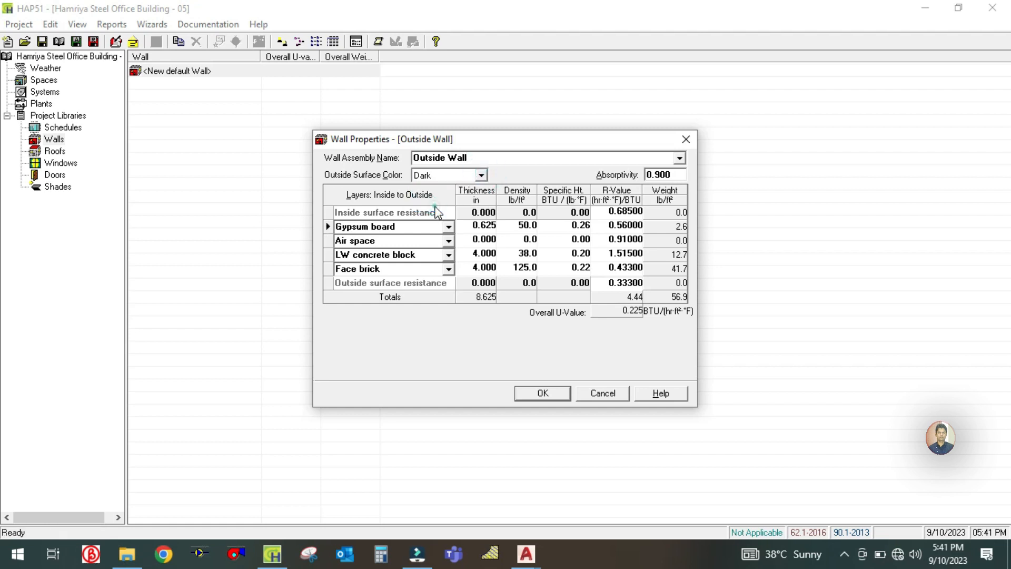
left_click(483, 175)
left_click(483, 175)
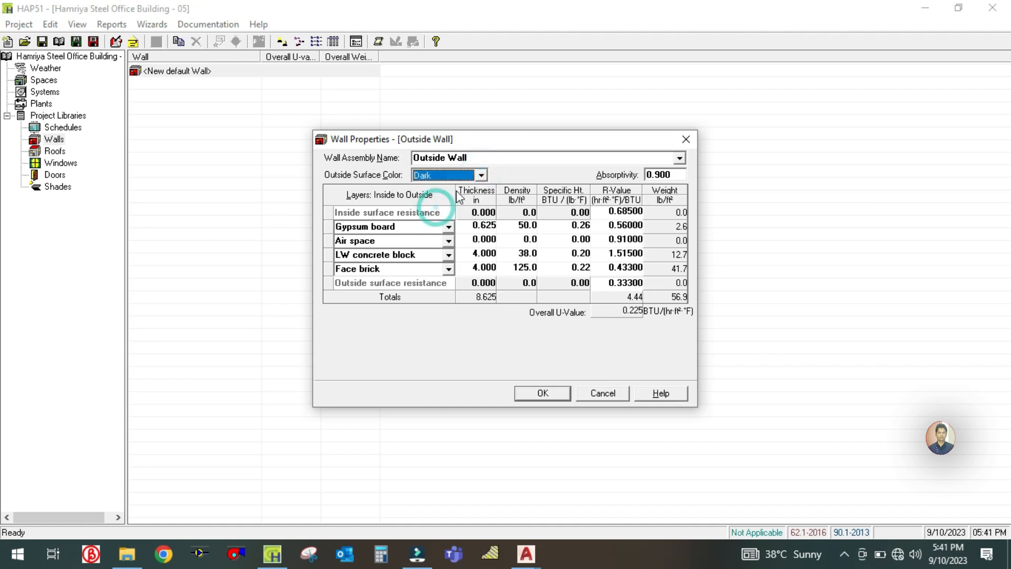
left_click(481, 175)
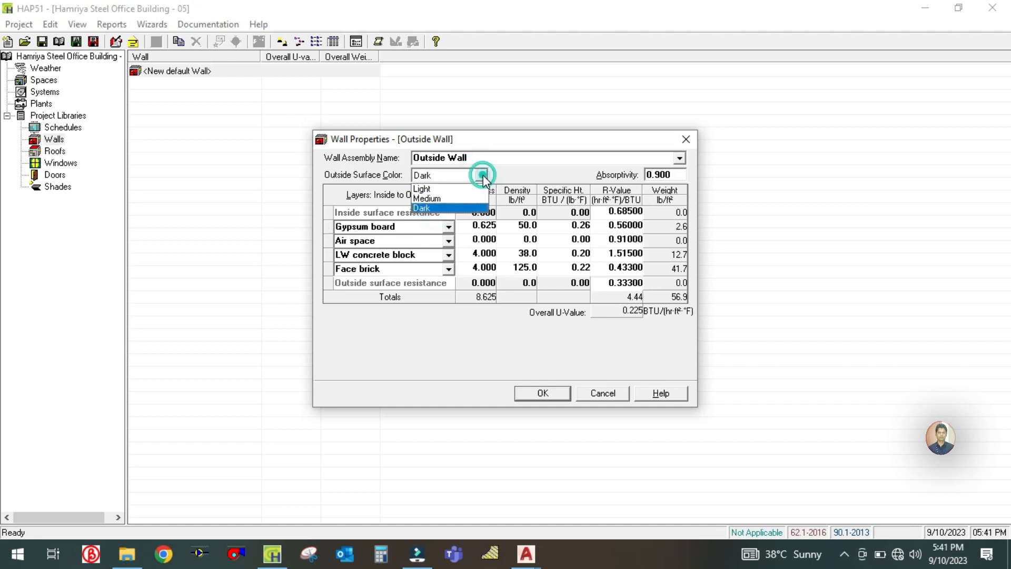
left_click(437, 208)
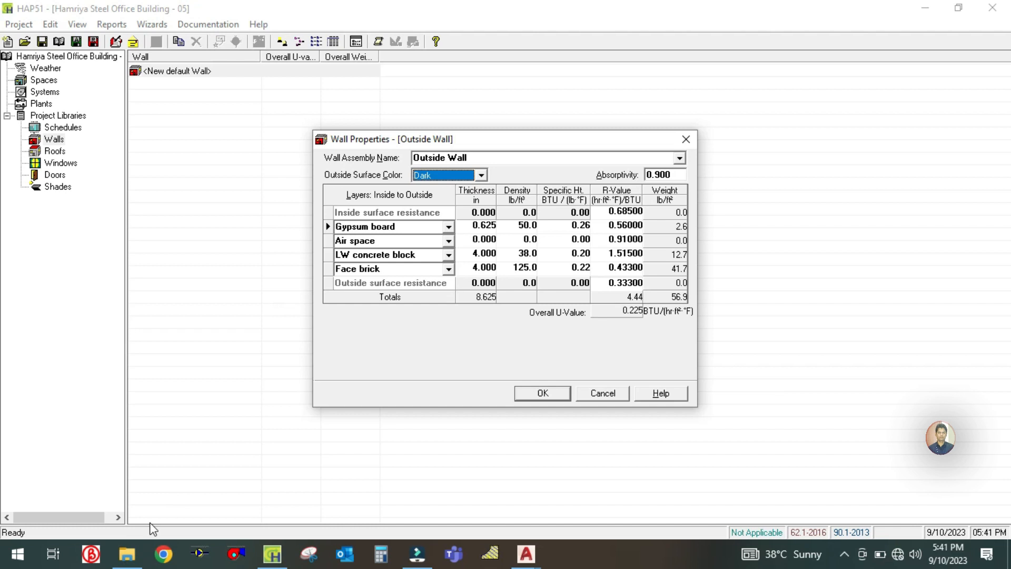
- Open U-Value Calculation - 01-5-23.pdf in Foxit PDF Reader and examine the layer table for the external cavity wall
left_click(127, 554)
double_click(267, 231)
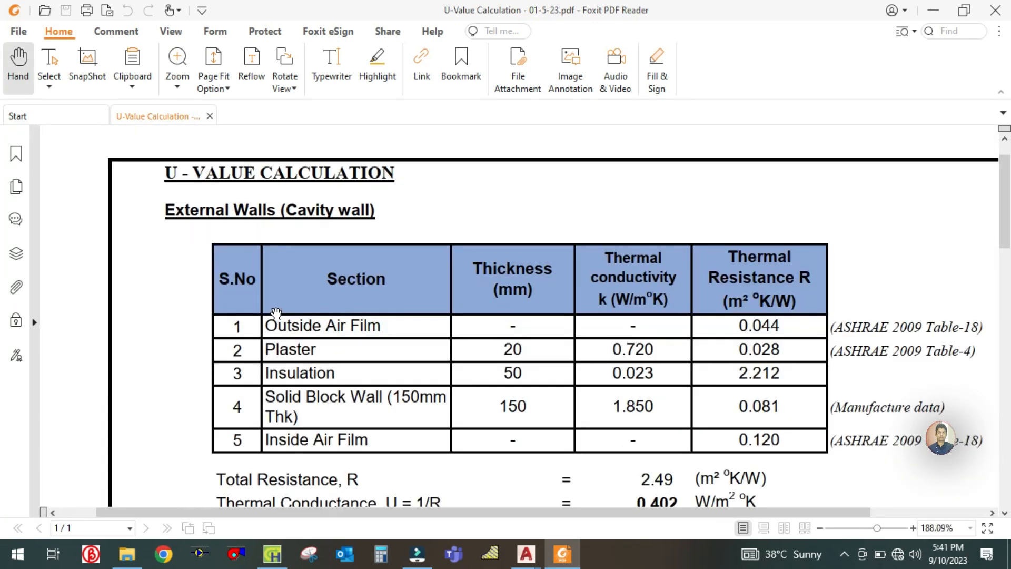
scroll(276, 313, "up", 1)
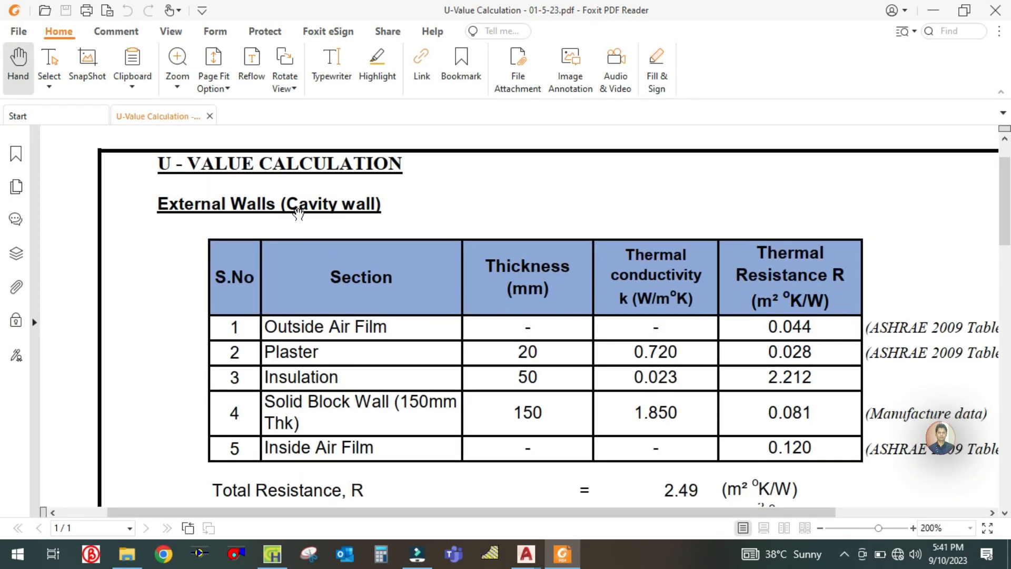
scroll(404, 453, "down", 1)
scroll(300, 320, "up", 1)
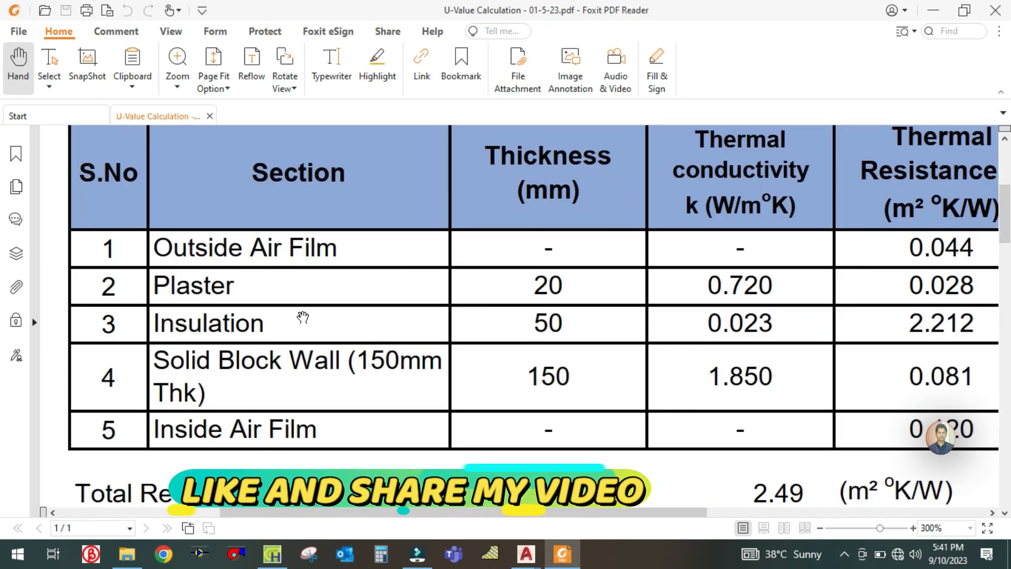
scroll(244, 299, "down", 2)
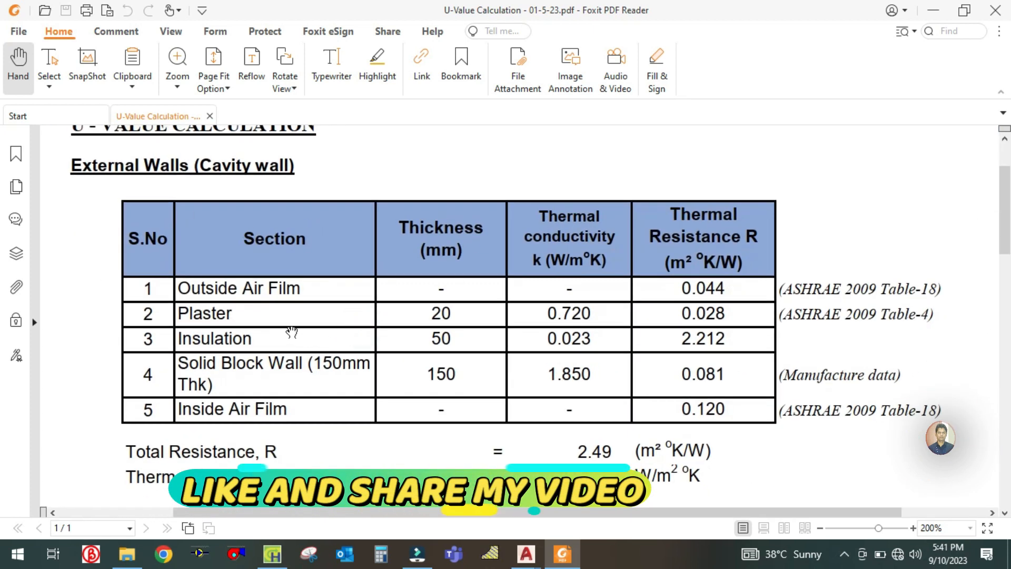
scroll(294, 332, "up", 2)
scroll(296, 337, "down", 2)
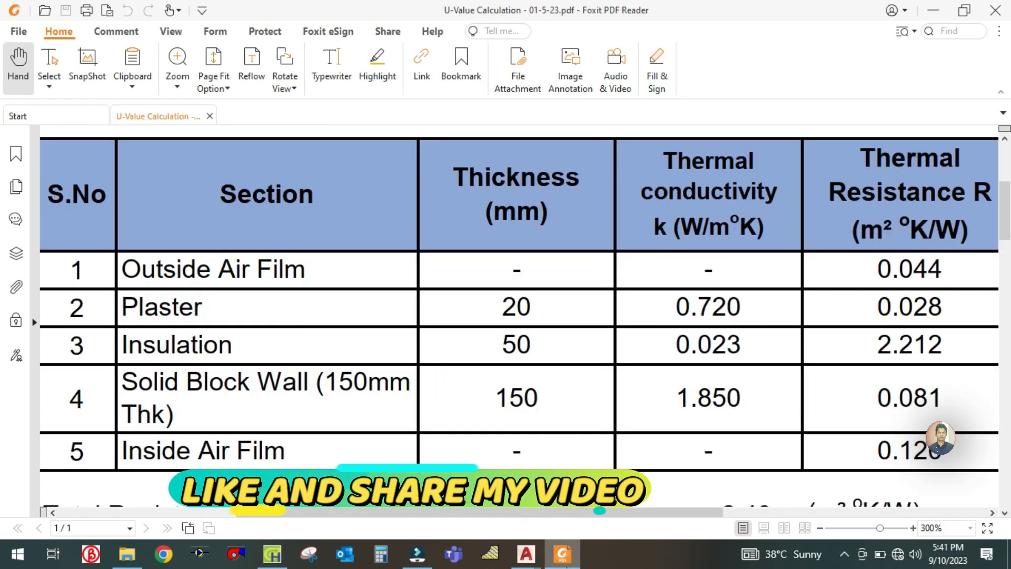
- Set the Outside Wall's outside surface resistance R-value to 0.044 in HAP, taking the outside air film value from the U-value PDF
left_click(272, 553)
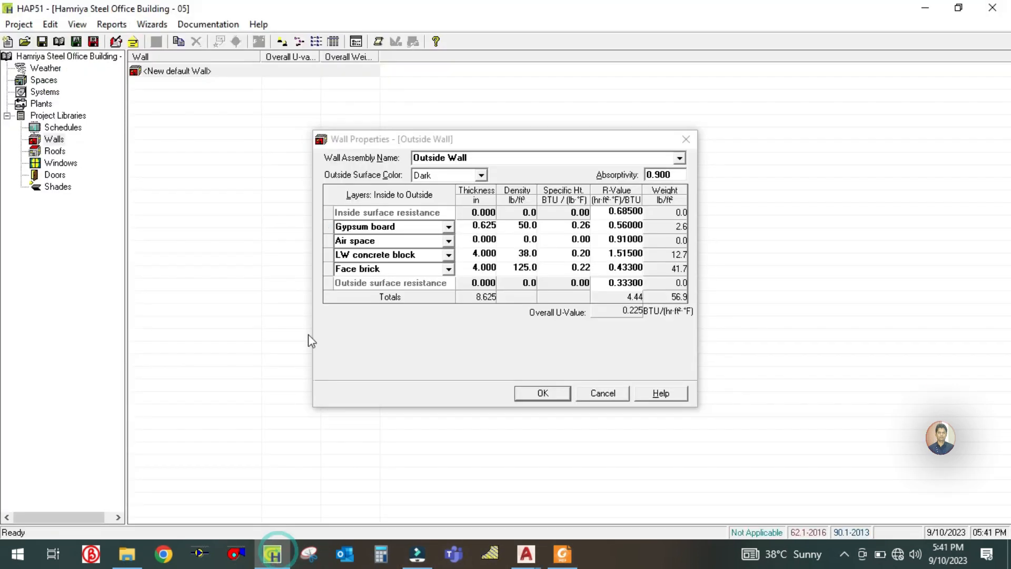
left_click(361, 285)
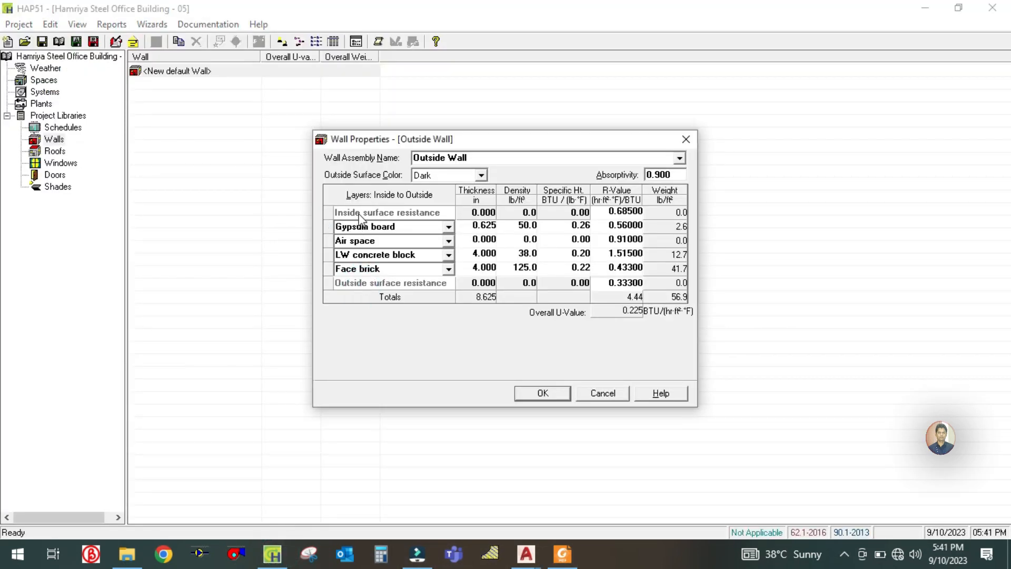
left_click(573, 556)
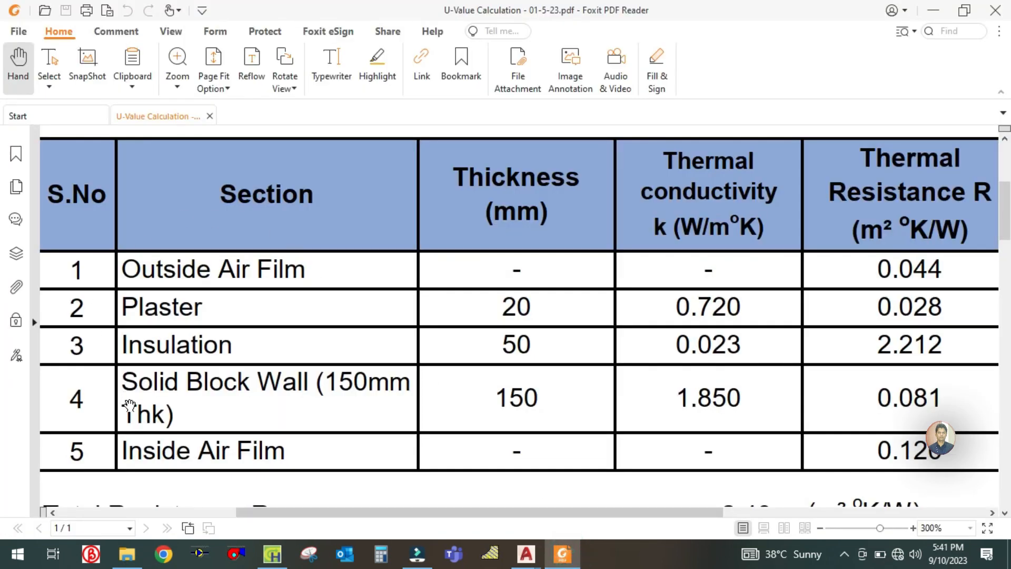
left_click_drag(358, 460, 202, 433)
left_click_drag(466, 292, 392, 355)
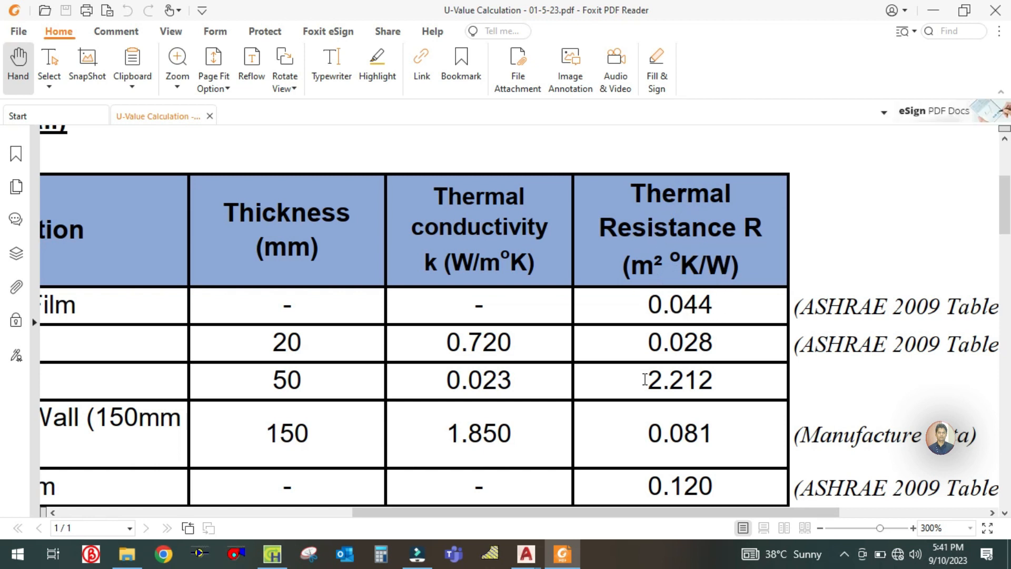
left_click(271, 554)
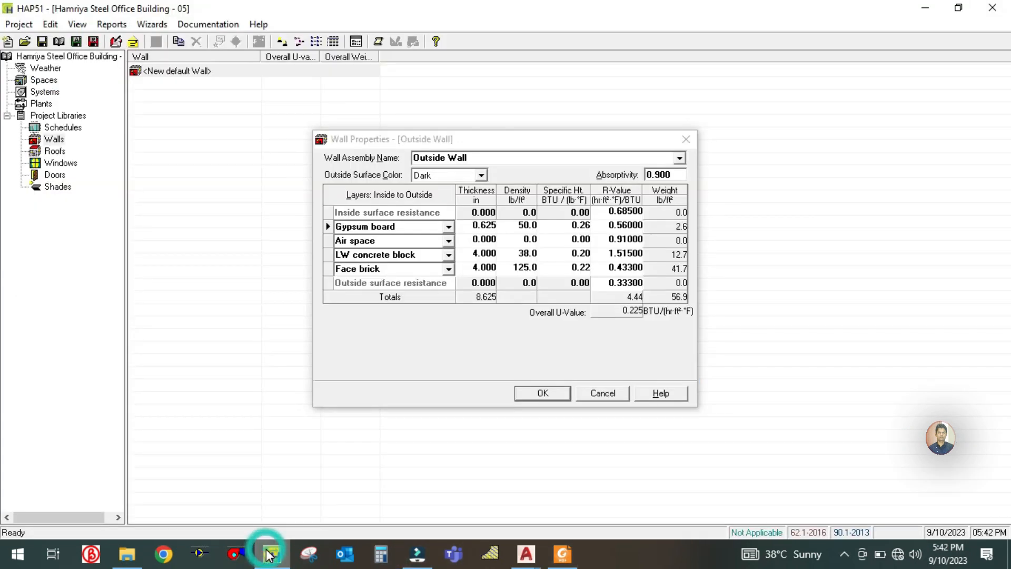
left_click(610, 284)
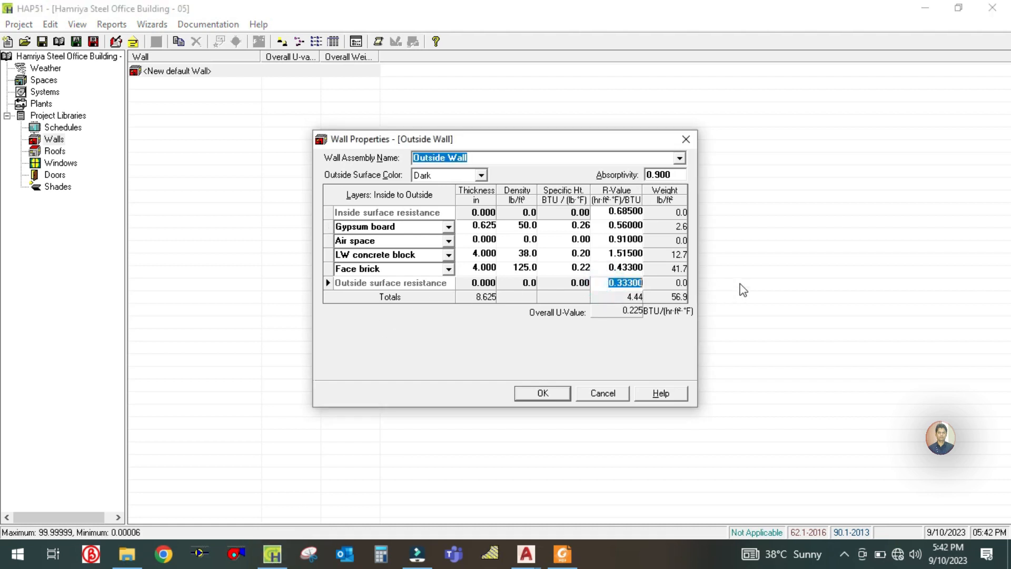
type("0.044")
left_click(563, 553)
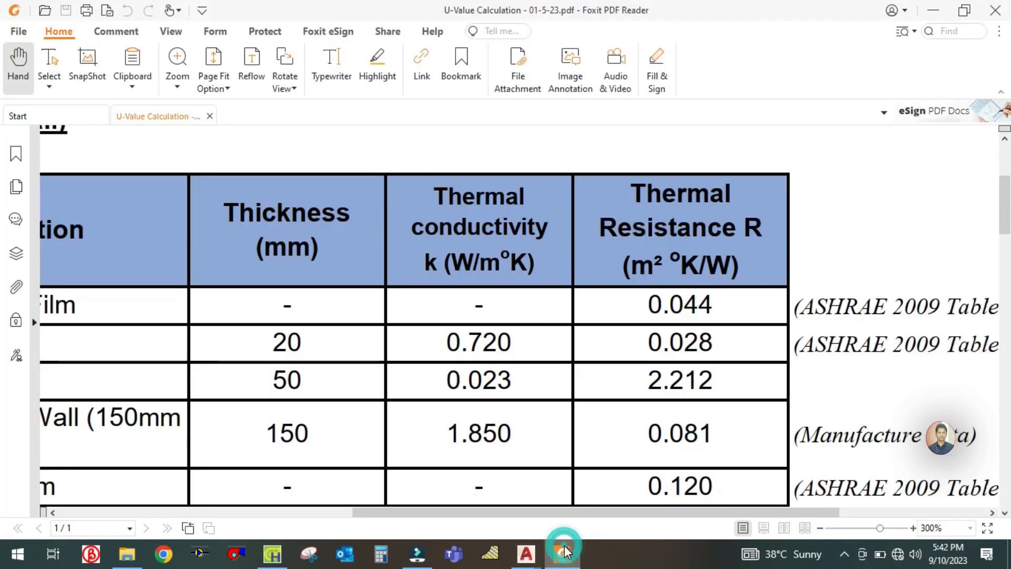
left_click(563, 553)
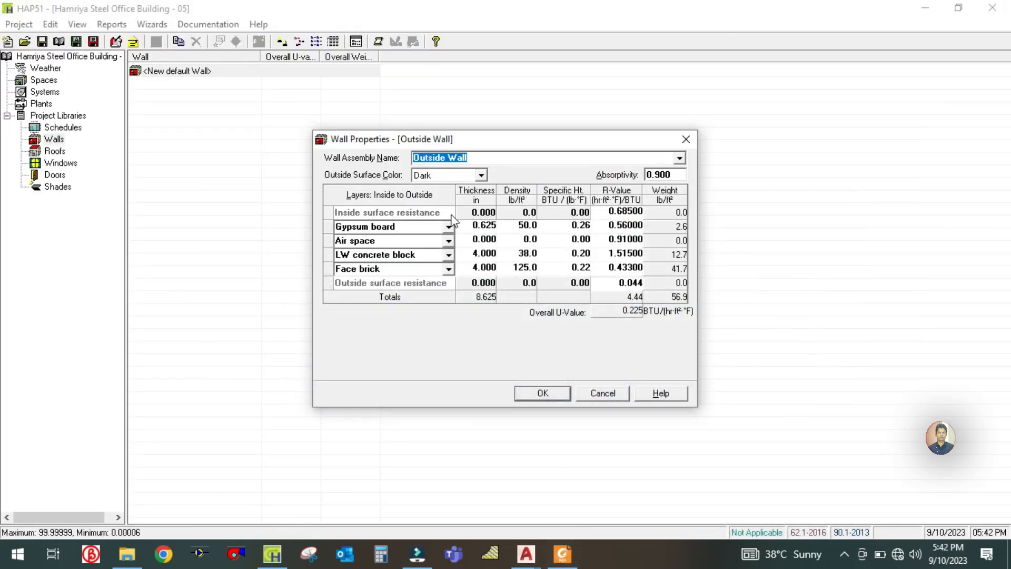
- Look up the inside air film resistance in the U-value PDF and set the wall's inside surface resistance R-value to 0.12
left_click(563, 553)
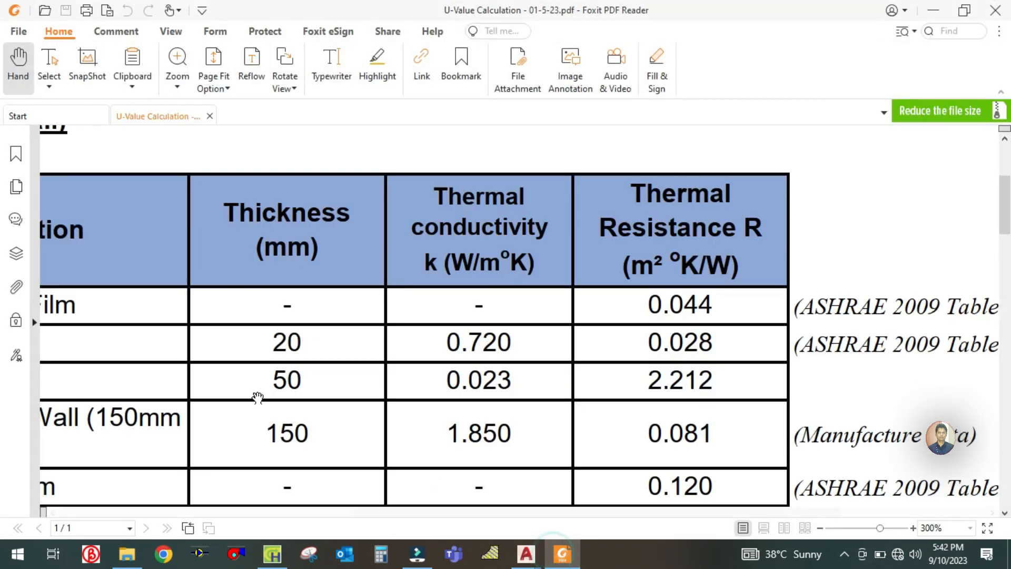
left_click_drag(610, 368, 362, 406)
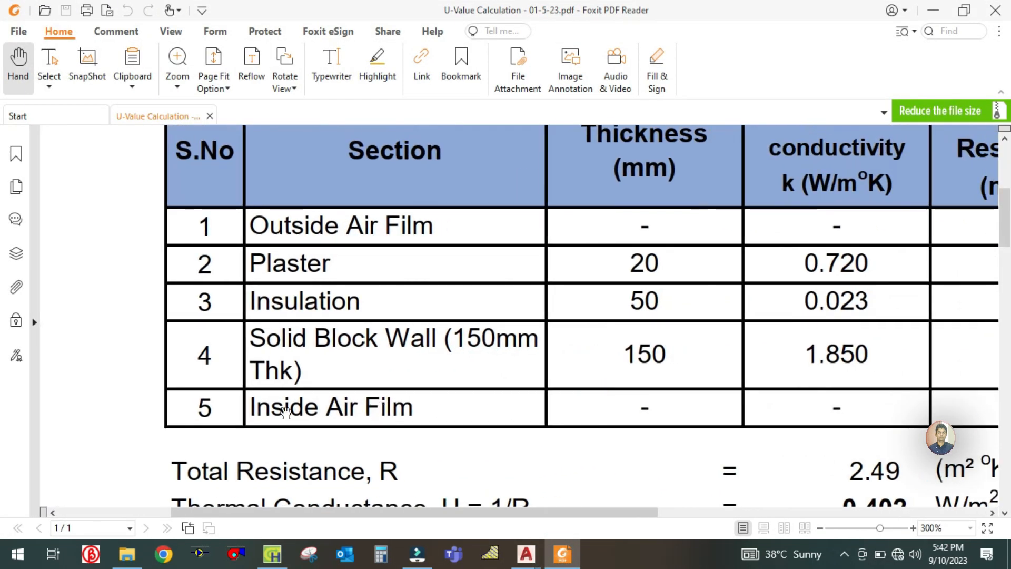
mouse_move(503, 429)
left_mouse_down()
mouse_move(327, 429)
mouse_move(481, 429)
left_mouse_up()
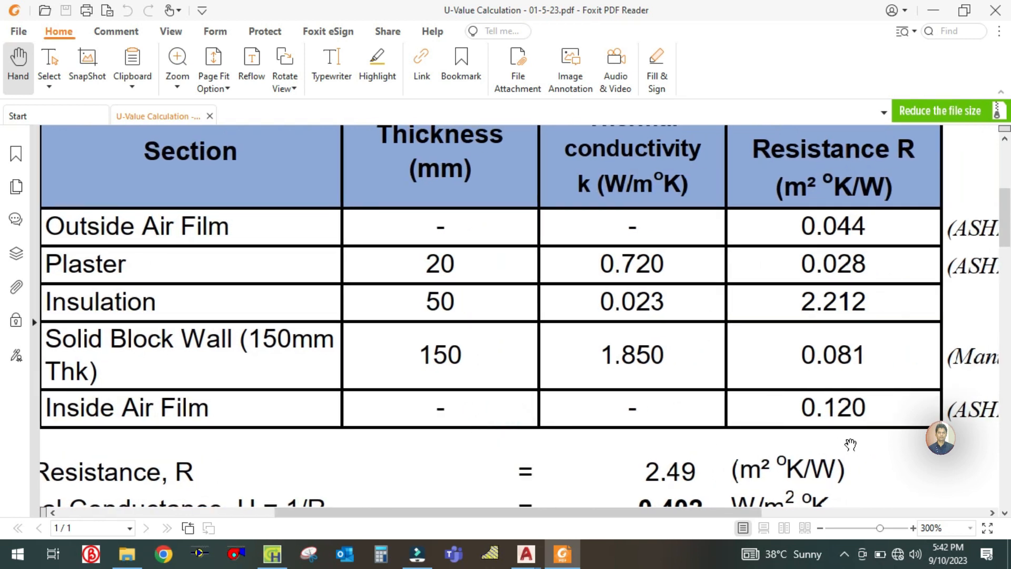
left_click(562, 553)
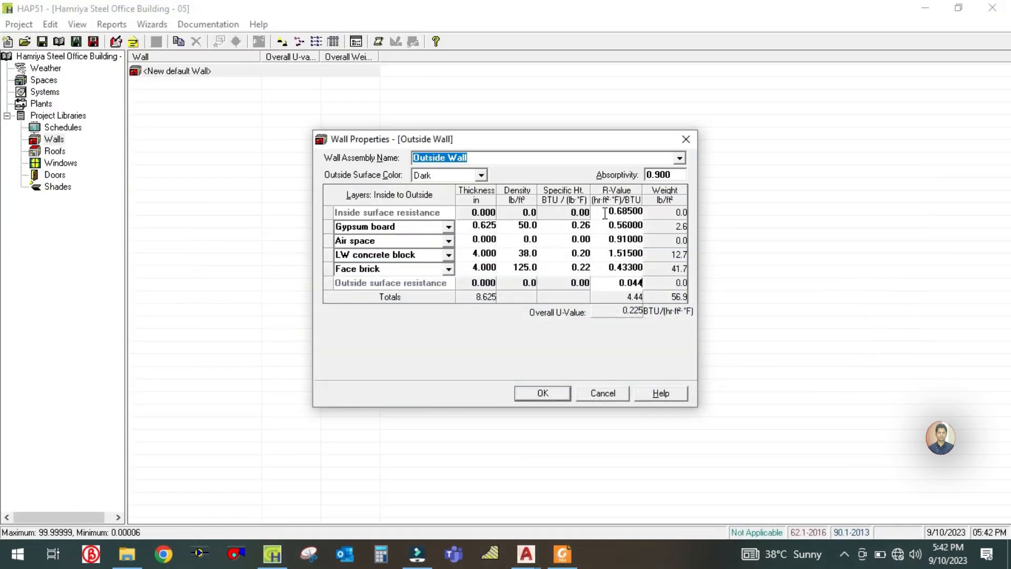
left_click(605, 212)
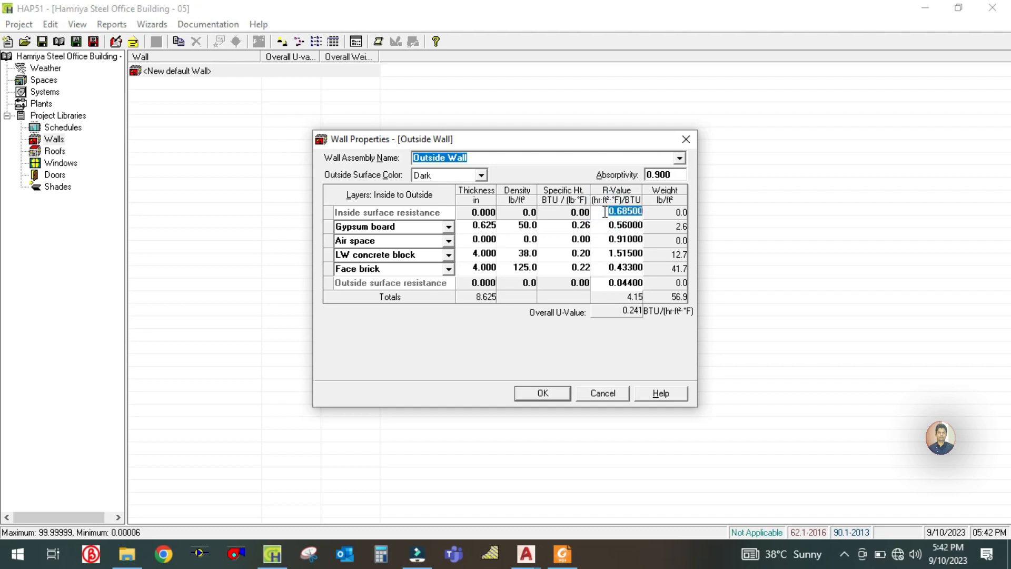
type("0.12")
left_click(607, 279)
- Check the plaster row in the U-value PDF and rename the wall's gypsum board layer as Plaster 20mm
left_click(610, 227)
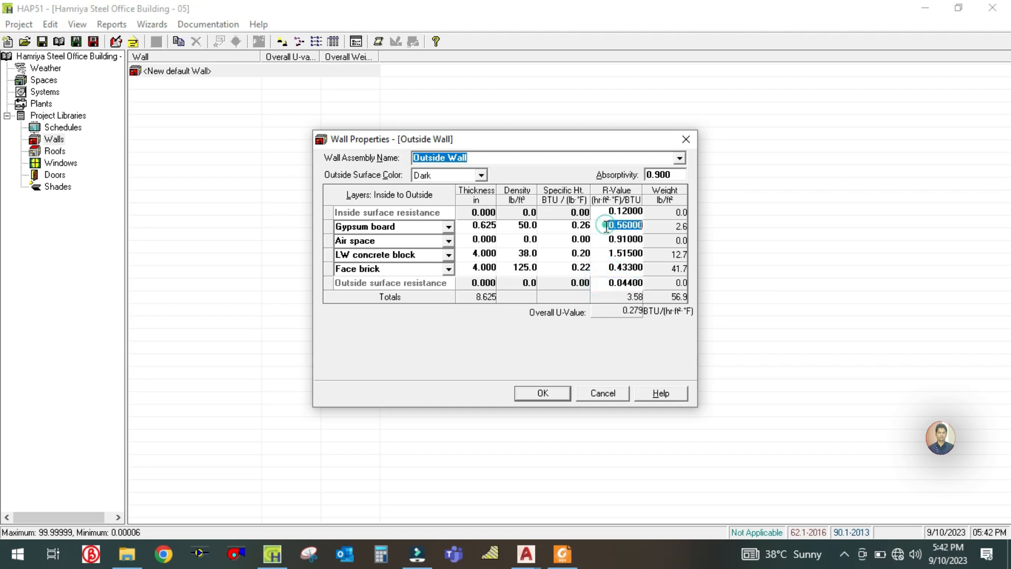
left_click(563, 554)
left_click_drag(174, 294, 256, 306)
left_click_drag(494, 312, 475, 340)
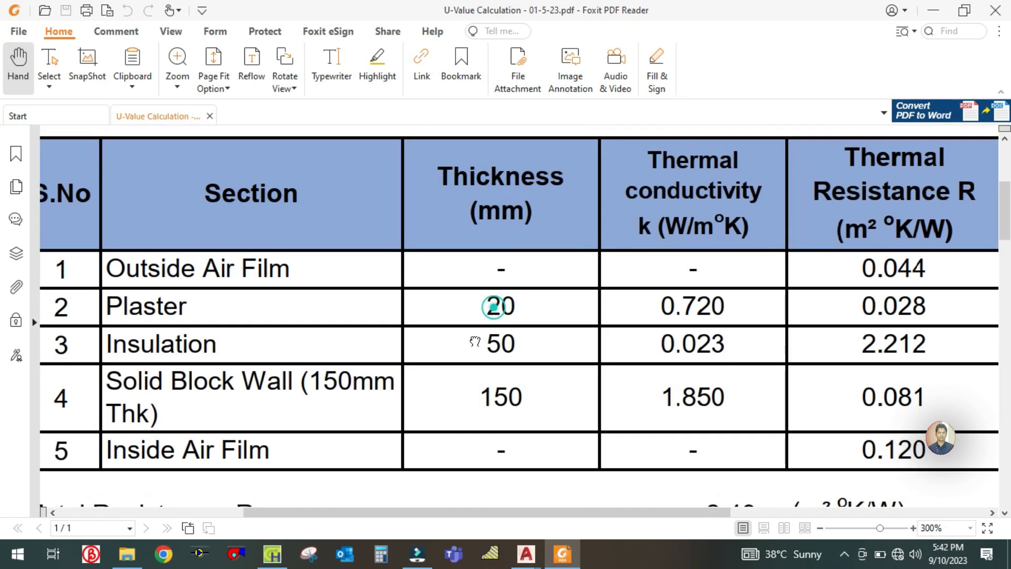
left_click_drag(626, 330, 595, 344)
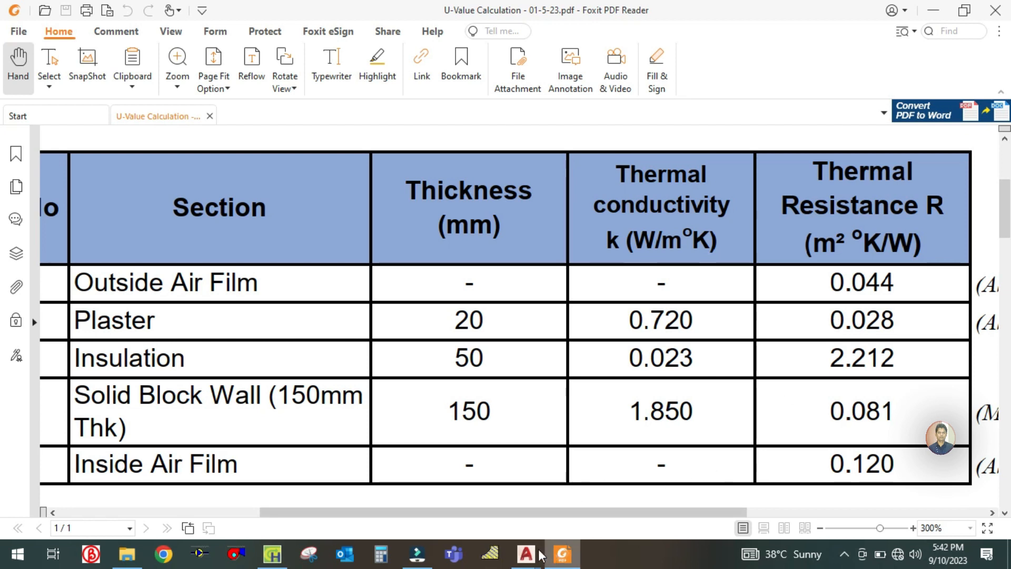
left_click(273, 554)
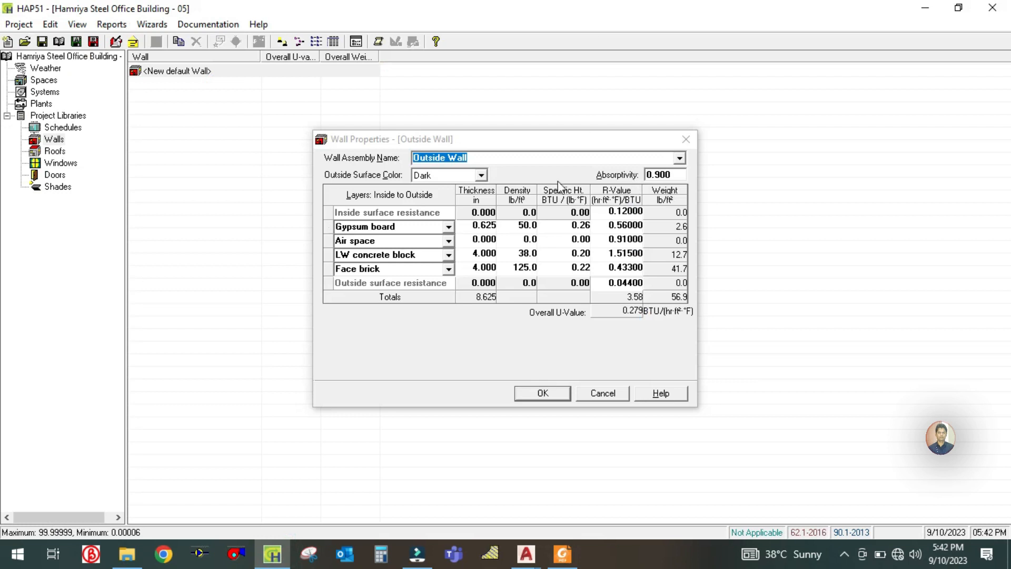
left_click(388, 227)
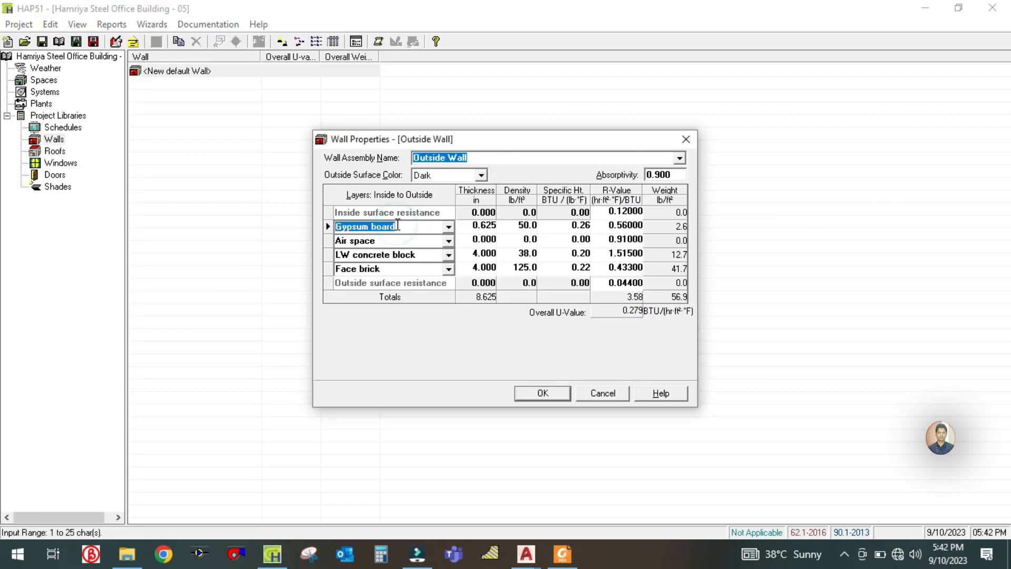
type("Plaster 20mm")
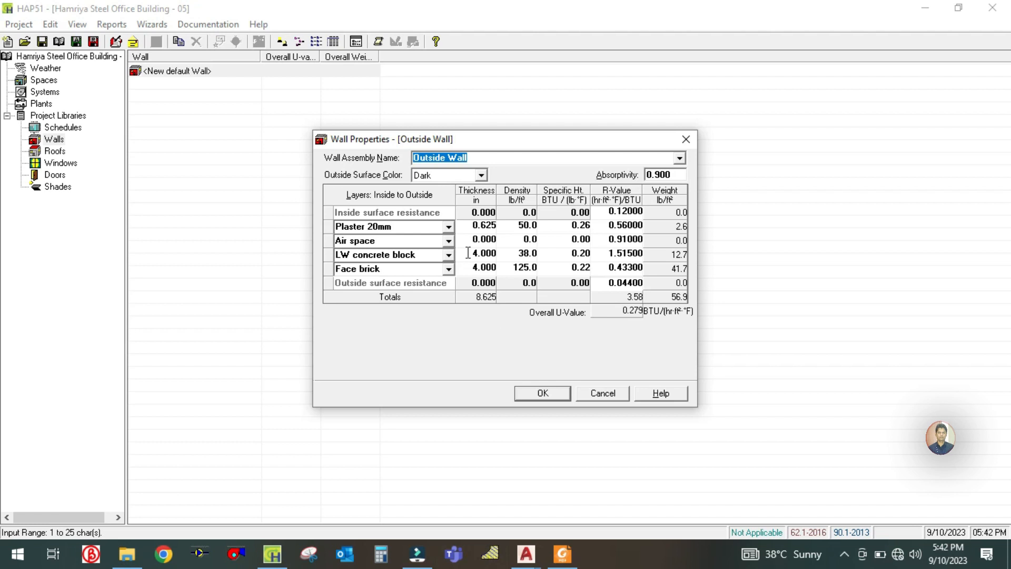
- Check the plaster layer's thickness against the U-value PDF and accept the Outside Wall assembly
left_click(469, 225)
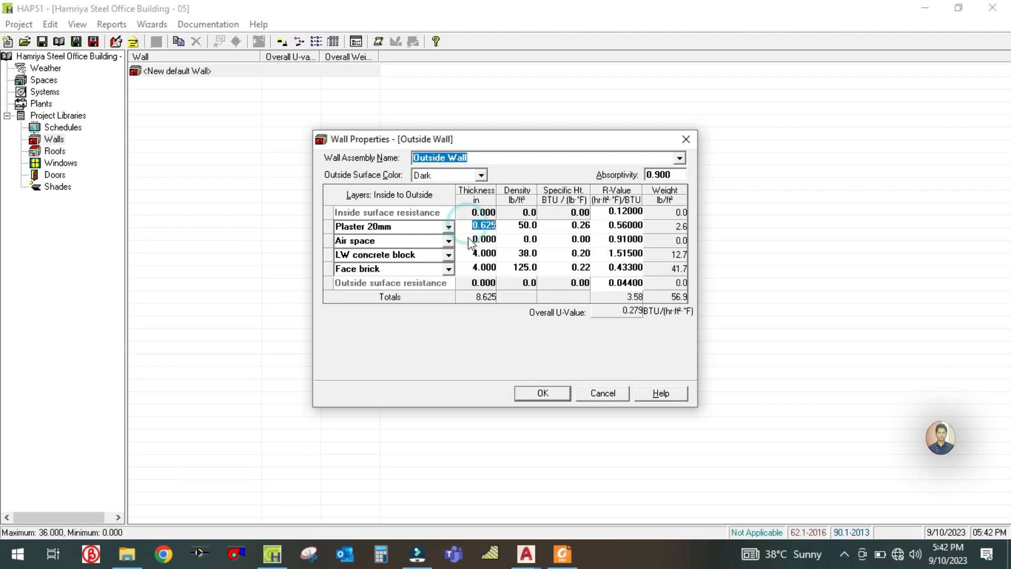
left_click(562, 554)
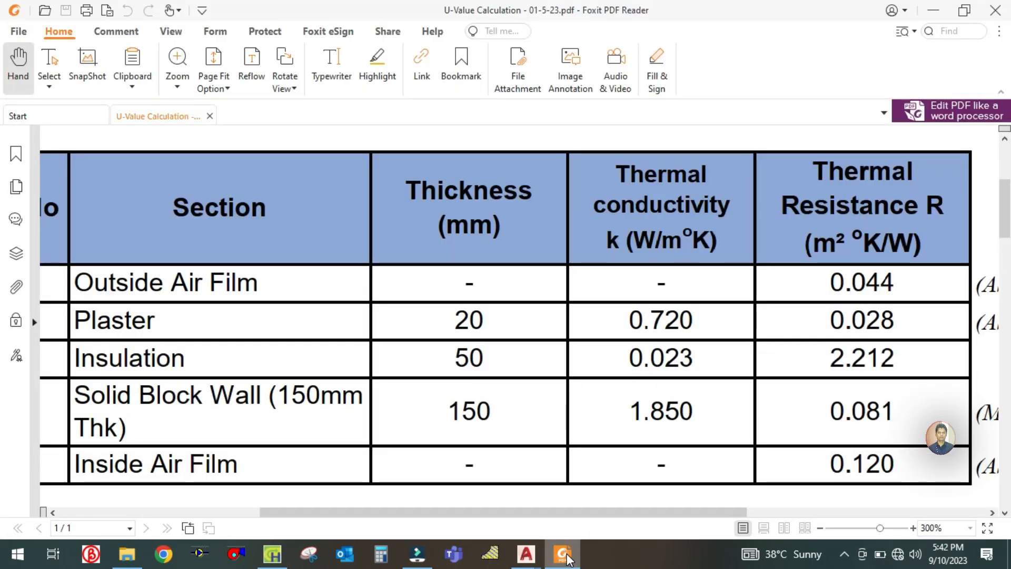
left_click(563, 554)
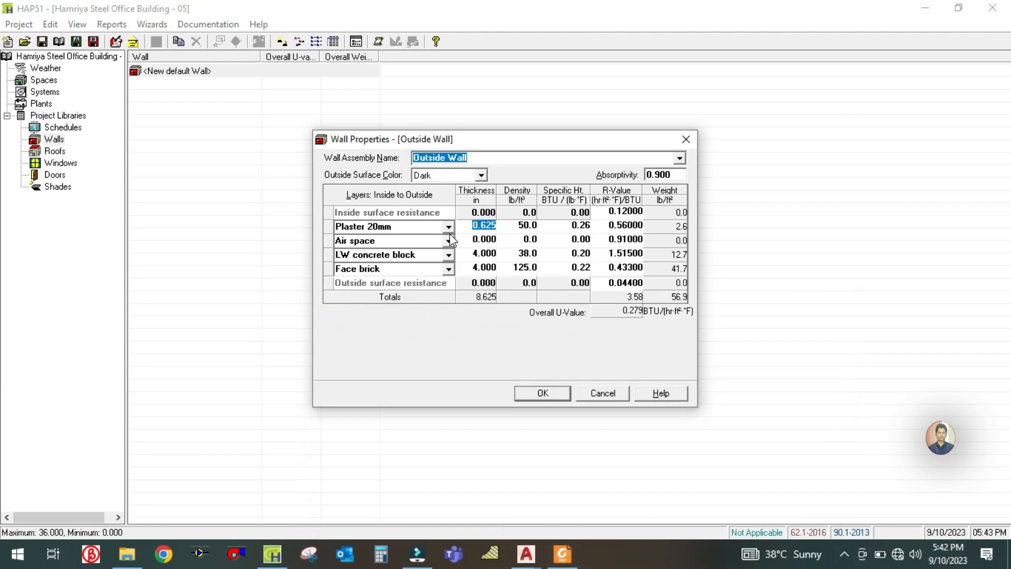
left_click(548, 396)
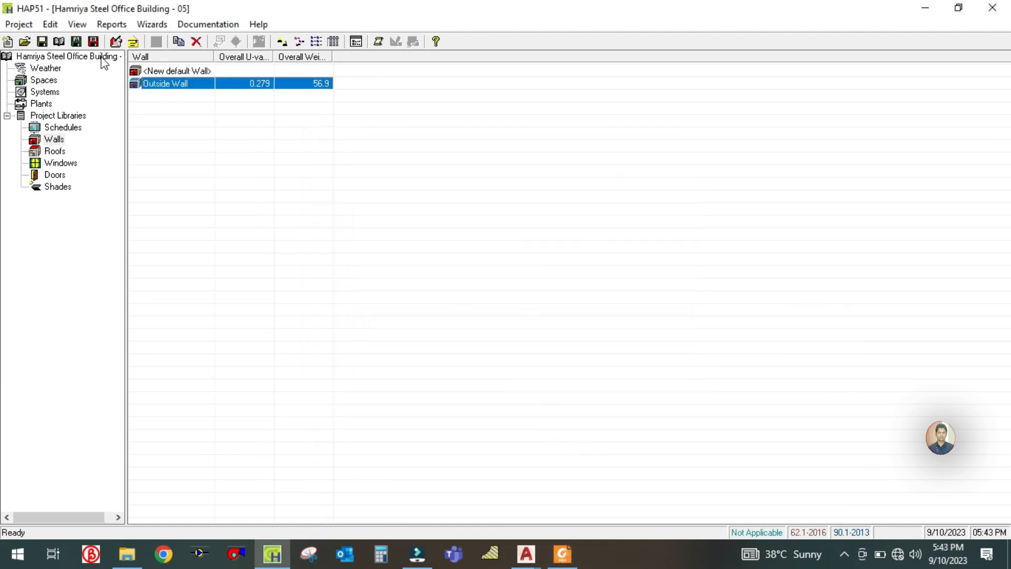
- Switch the program's measurement units to metric in the preferences
left_click(77, 24)
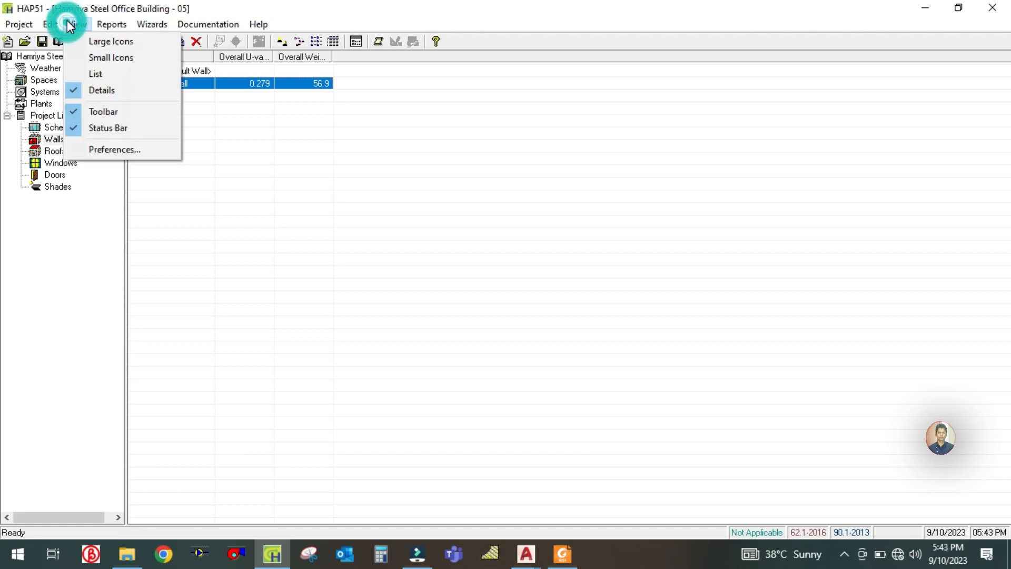
left_click(108, 149)
left_click(456, 196)
left_click(548, 430)
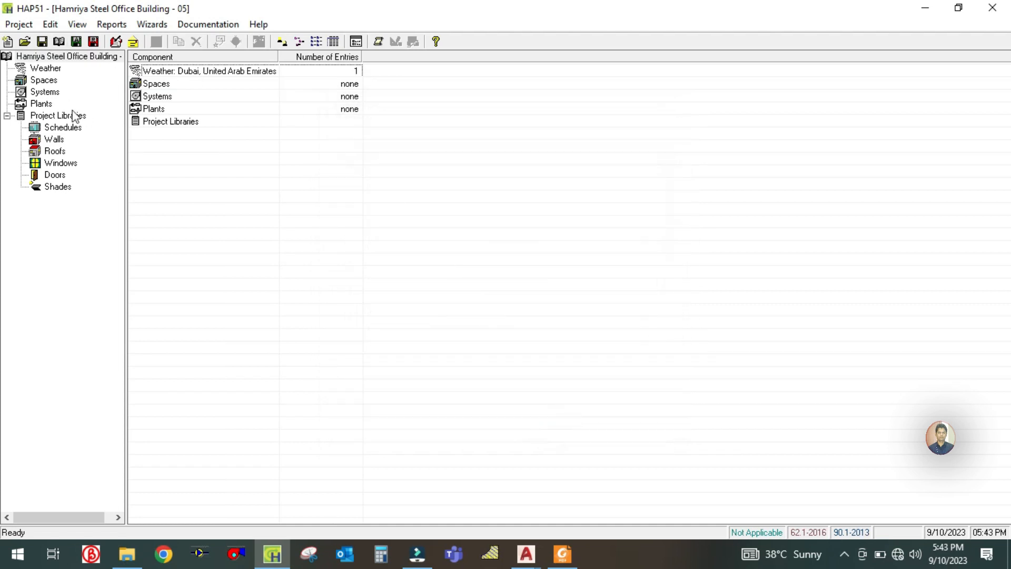
- Reopen the Outside Wall assembly and set the Plaster 20mm layer's thickness to 20 mm
left_click(53, 139)
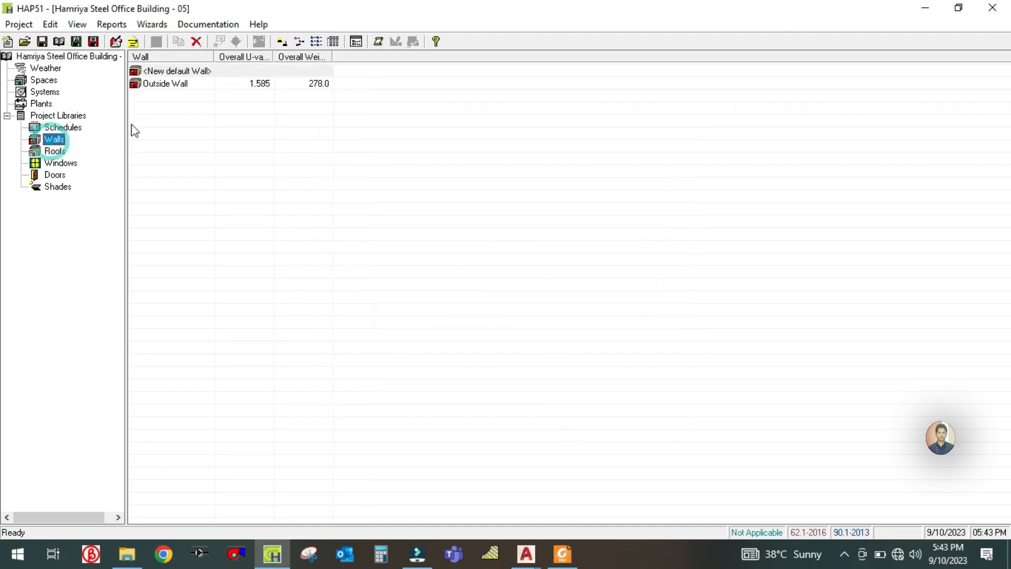
double_click(166, 84)
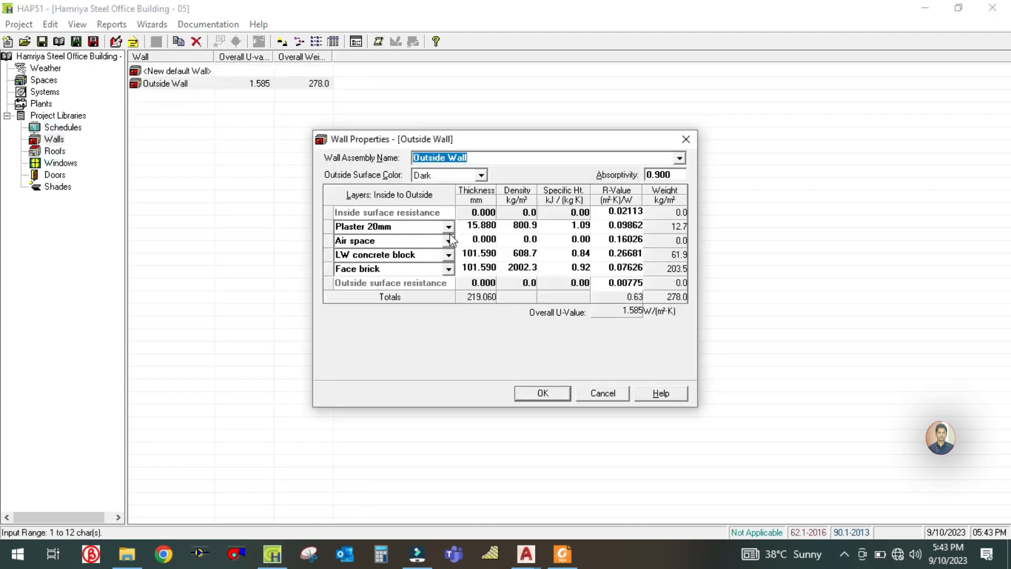
left_click(465, 228)
type("20")
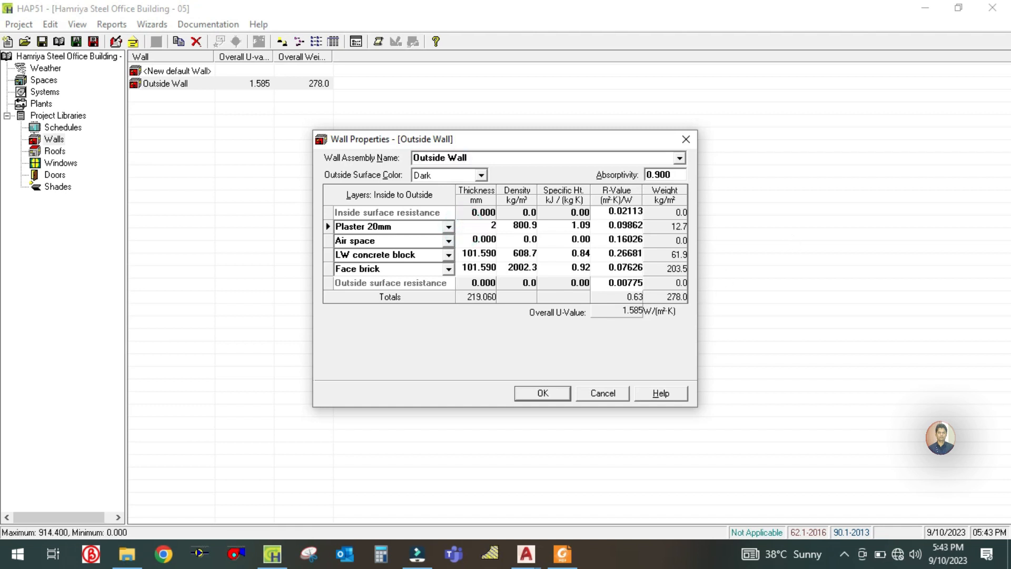
left_click(514, 225)
- Look up the plaster's thermal resistance in the U-value PDF and set the Plaster 20mm layer's R-value to 0.028 in HAP
left_click(563, 554)
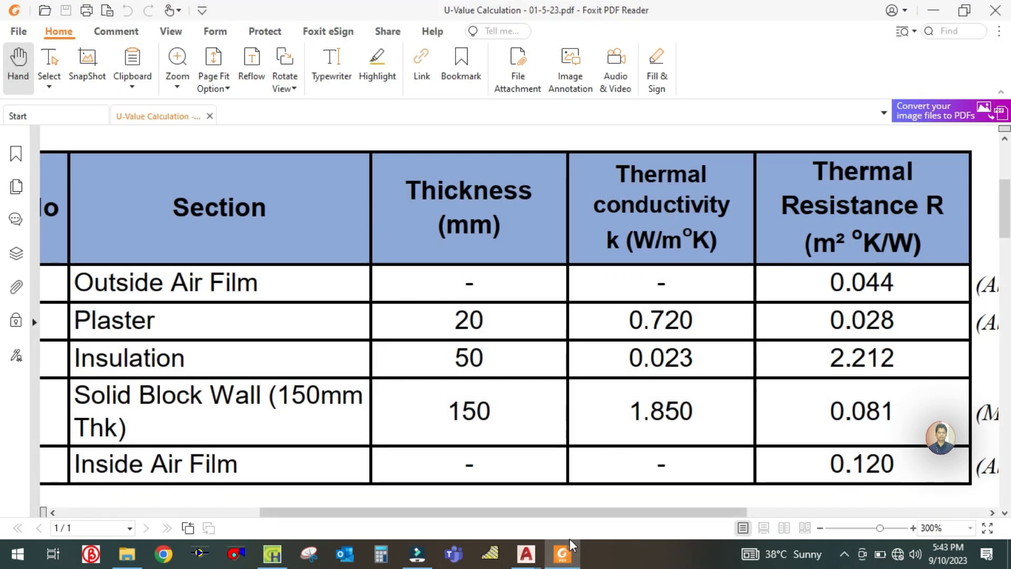
left_click(567, 556)
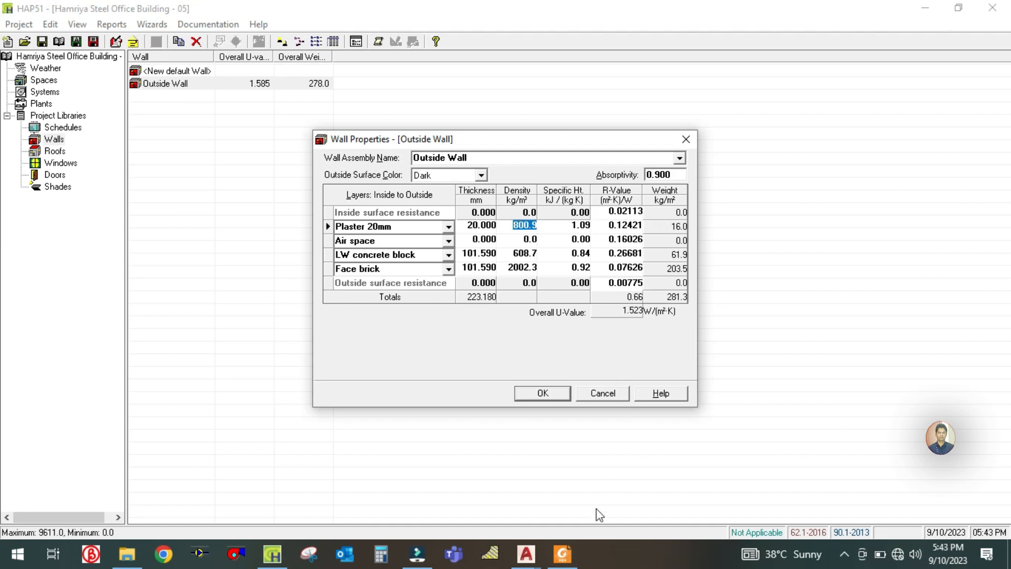
left_click(565, 555)
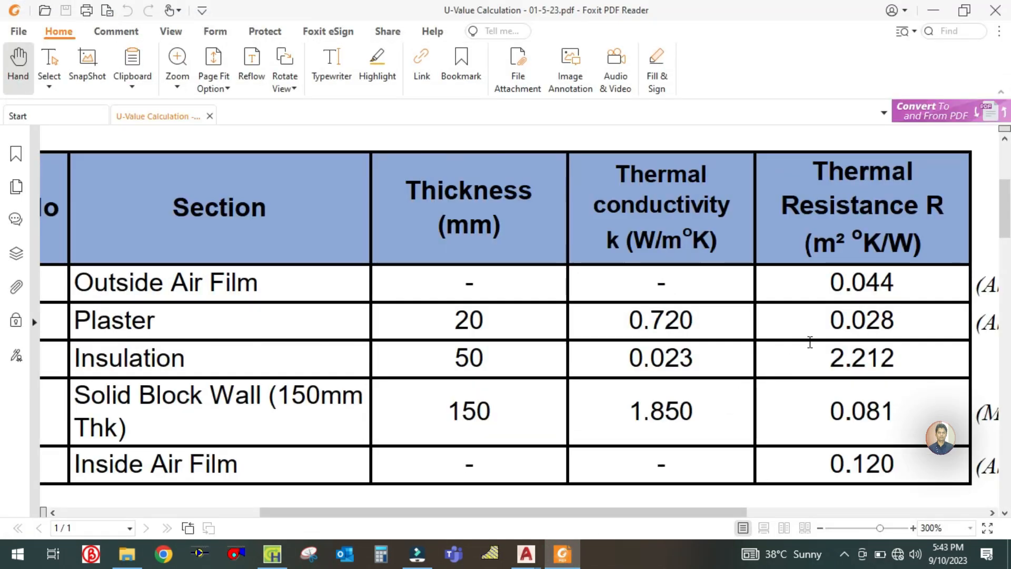
left_click_drag(806, 341, 630, 331)
left_click(674, 437)
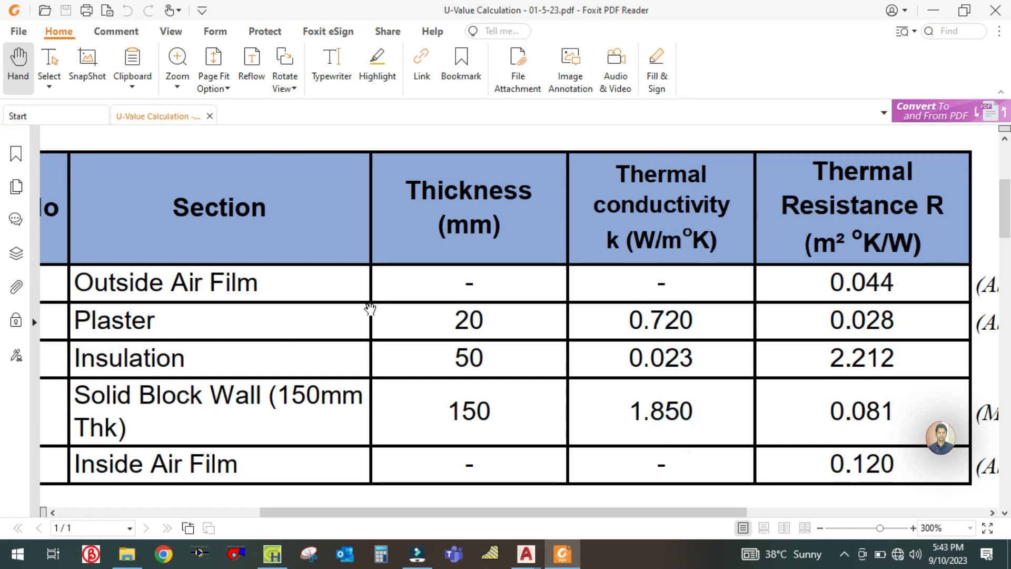
left_click_drag(734, 355, 572, 329)
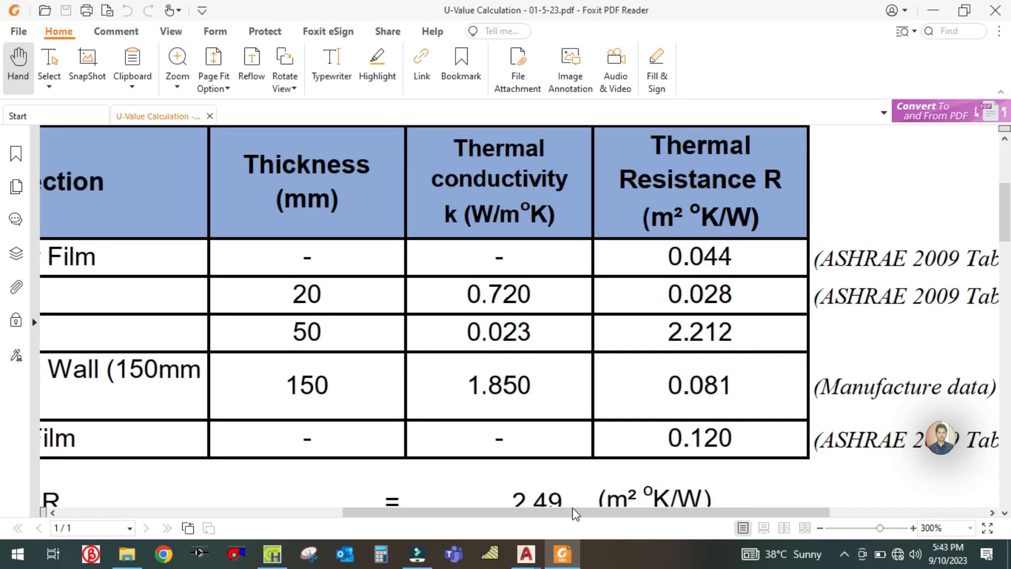
left_click(563, 554)
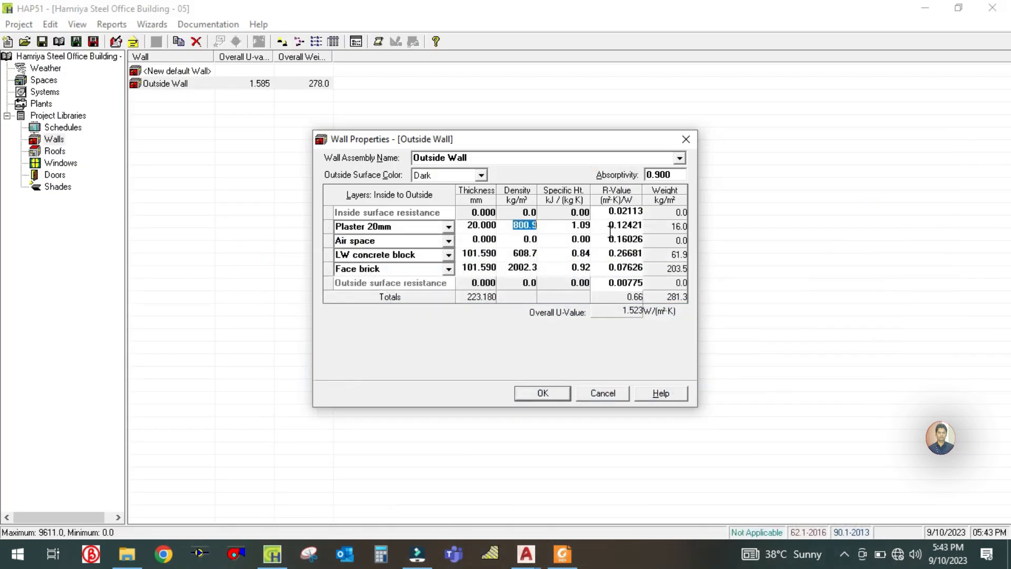
left_click(611, 225)
type("0")
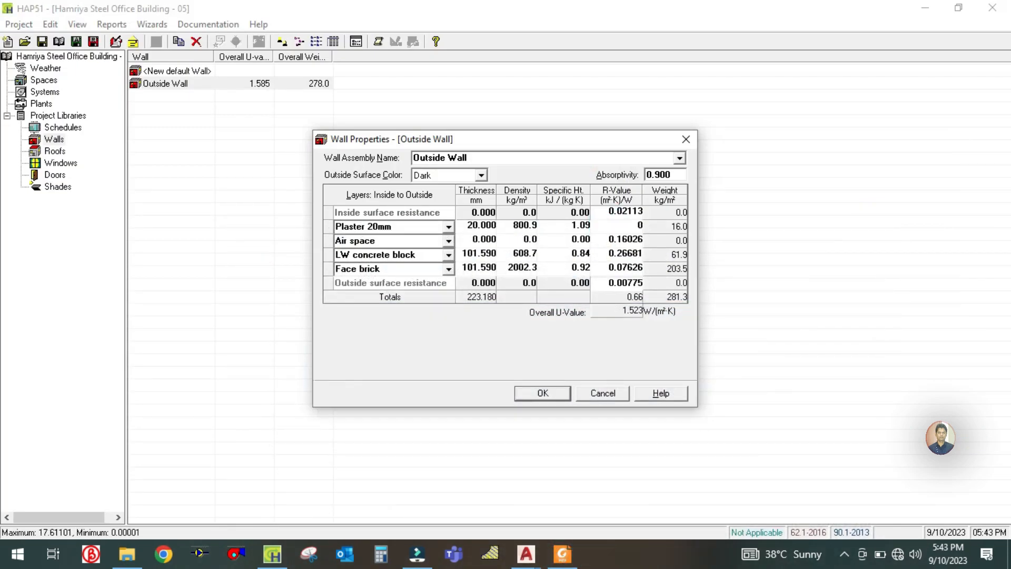
type(".028")
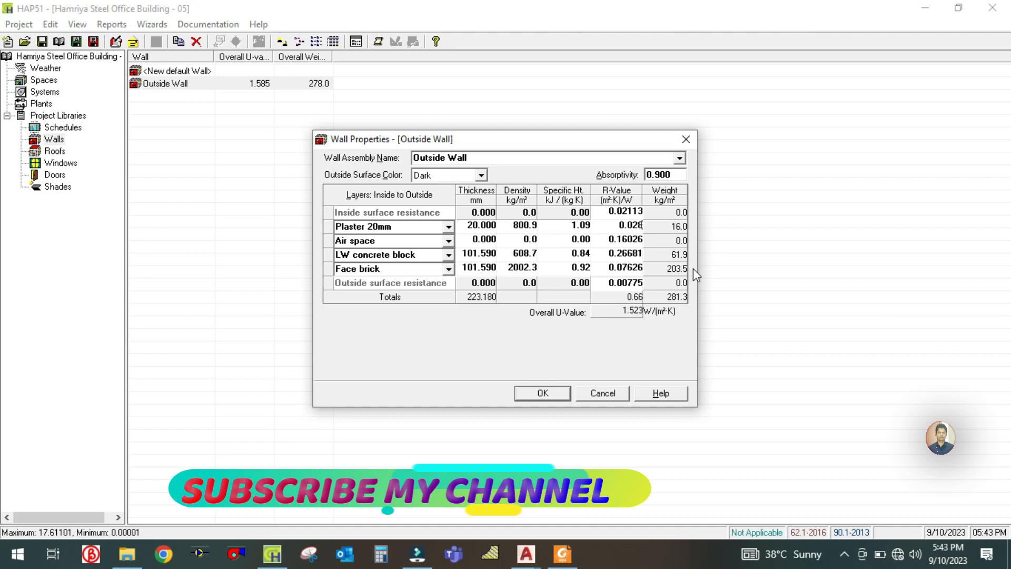
- Check the insulation row in the U-value PDF and rename the wall's air space layer in HAP as Insulation 50mm
left_click(614, 239)
left_click(364, 241)
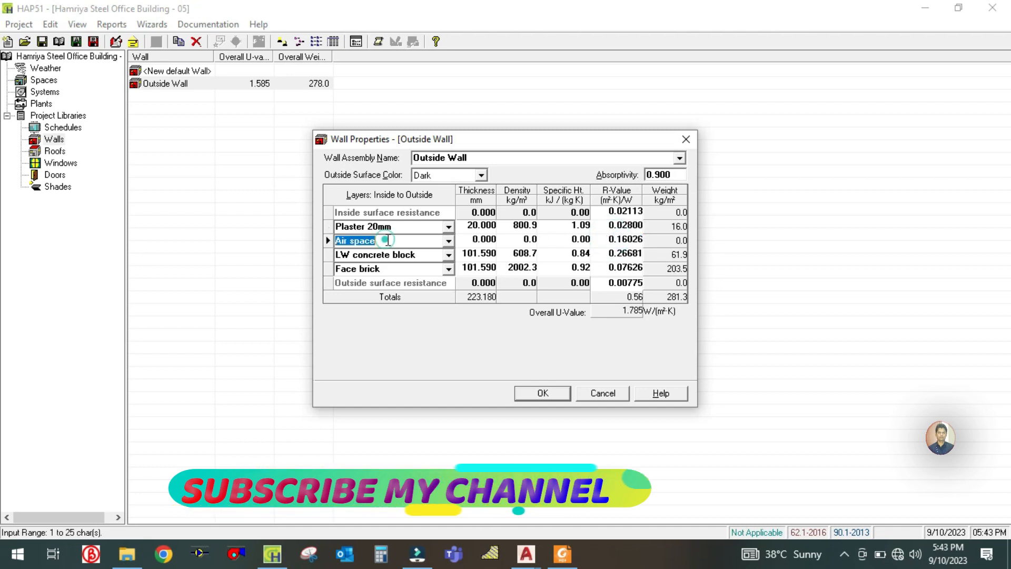
left_click(569, 556)
left_click_drag(281, 364, 750, 329)
left_click_drag(671, 328, 419, 366)
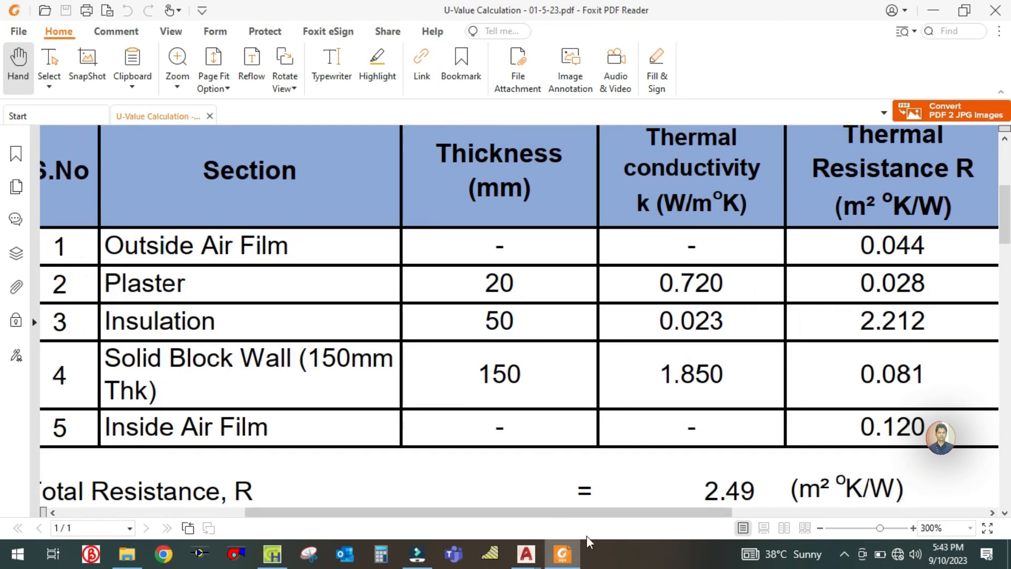
scroll(602, 400, "right", 2)
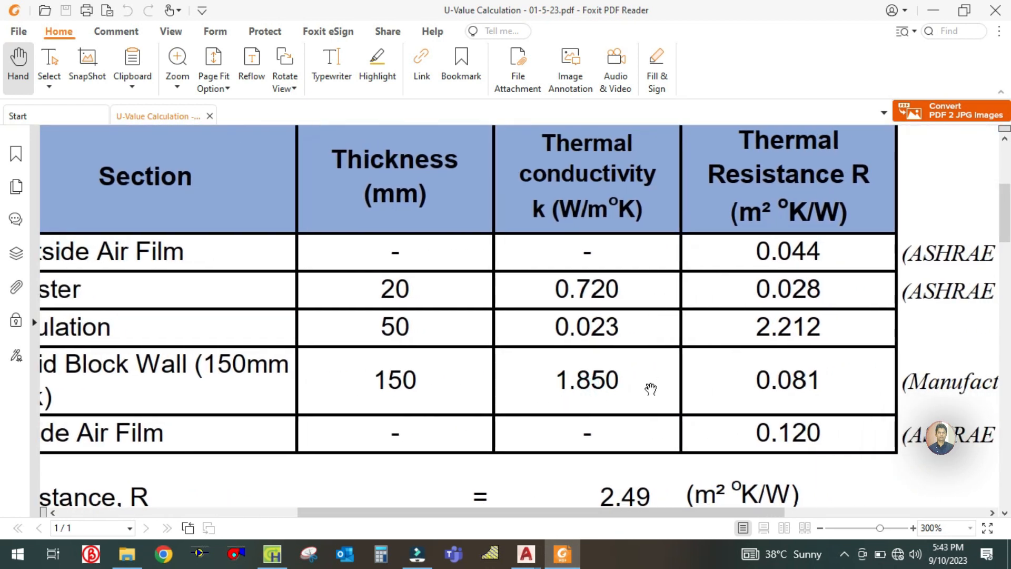
left_click_drag(585, 392, 693, 379)
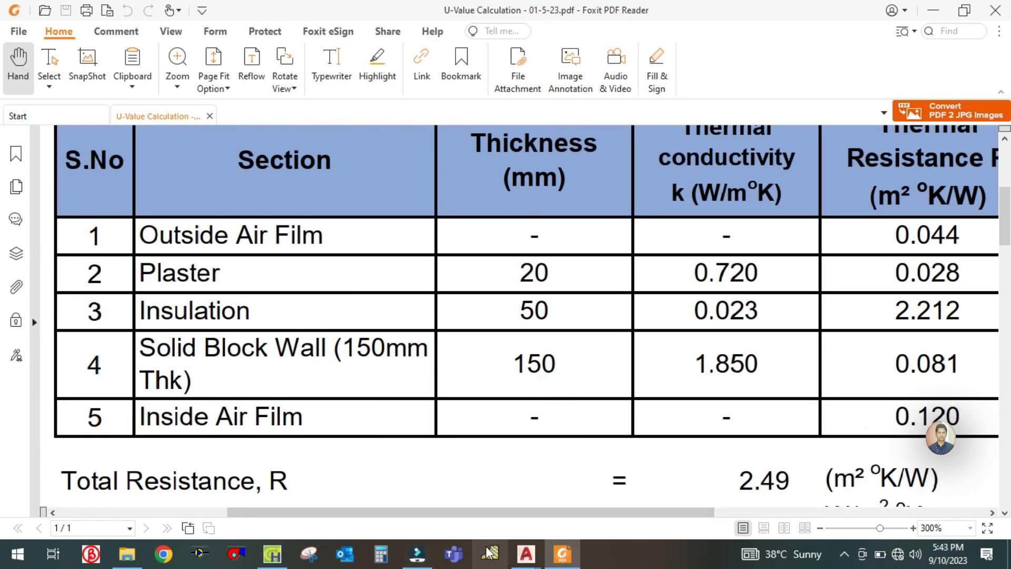
left_click(572, 558)
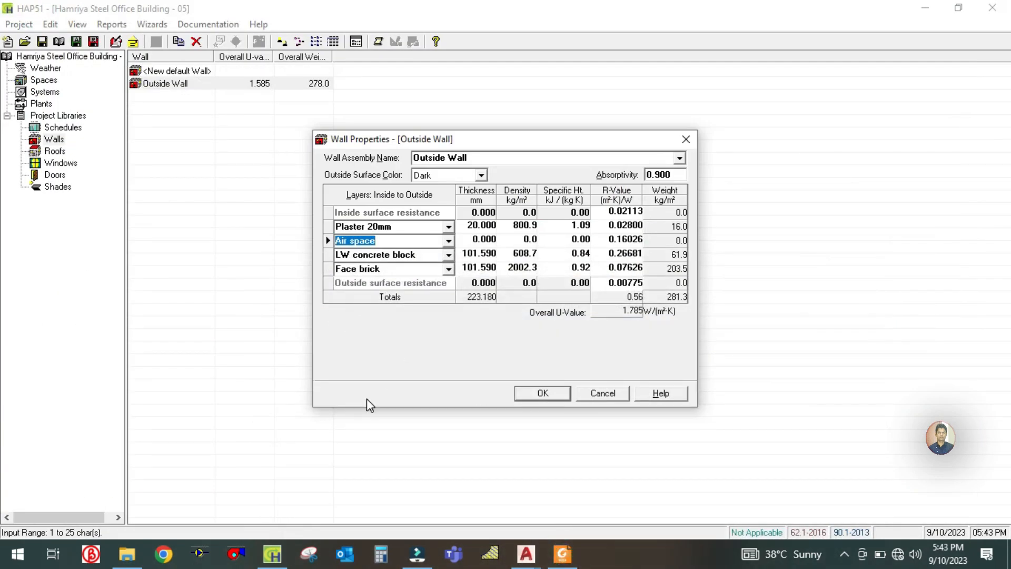
type("Insulation")
left_click(450, 270)
- Set the Insulation 50mm layer's thickness to 50 mm and its R-value to 2.212, taking the resistance from the U-value PDF
left_click(470, 239)
type("50")
left_click(606, 242)
left_click(563, 554)
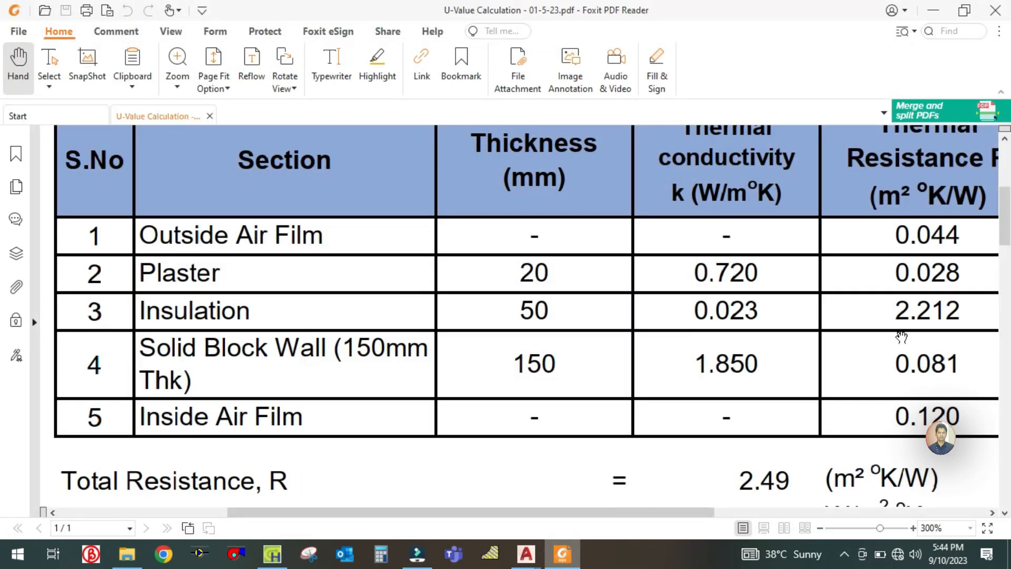
left_click(562, 555)
type("20")
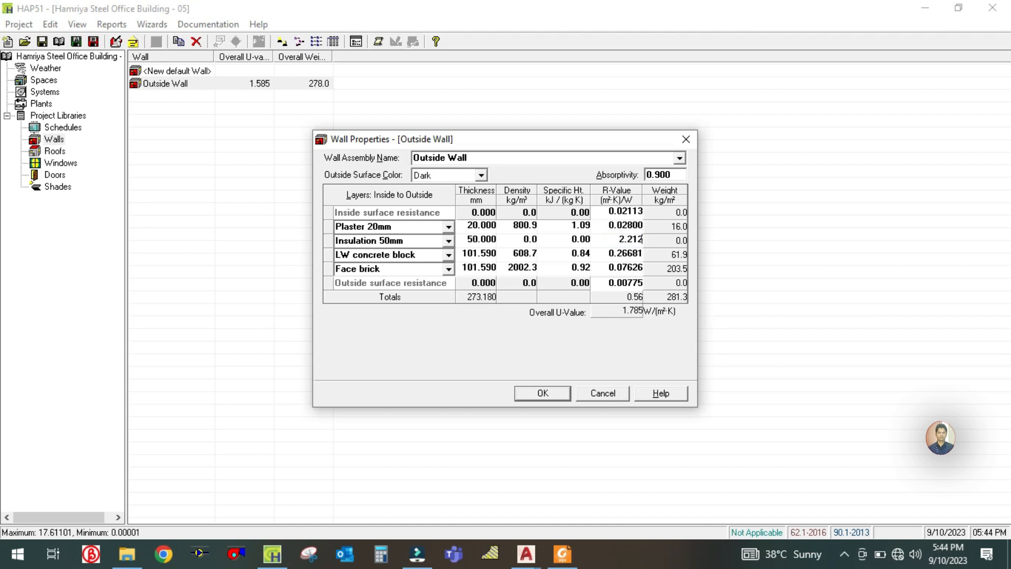
- Check the block wall row in the U-value PDF, rename the LW concrete block layer as Solid block 150mm and set its thickness to 150 mm
left_click(603, 253)
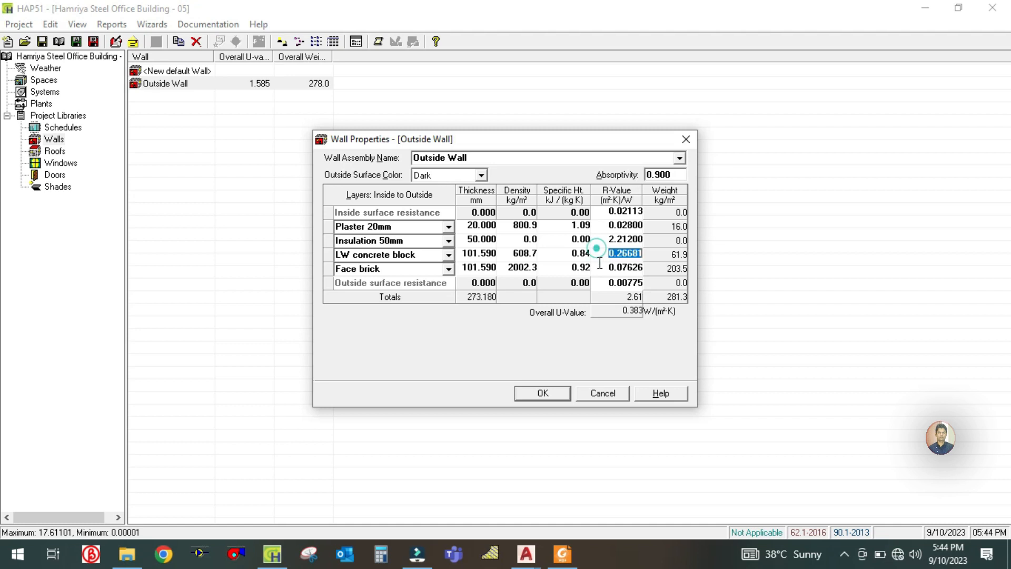
left_click(563, 554)
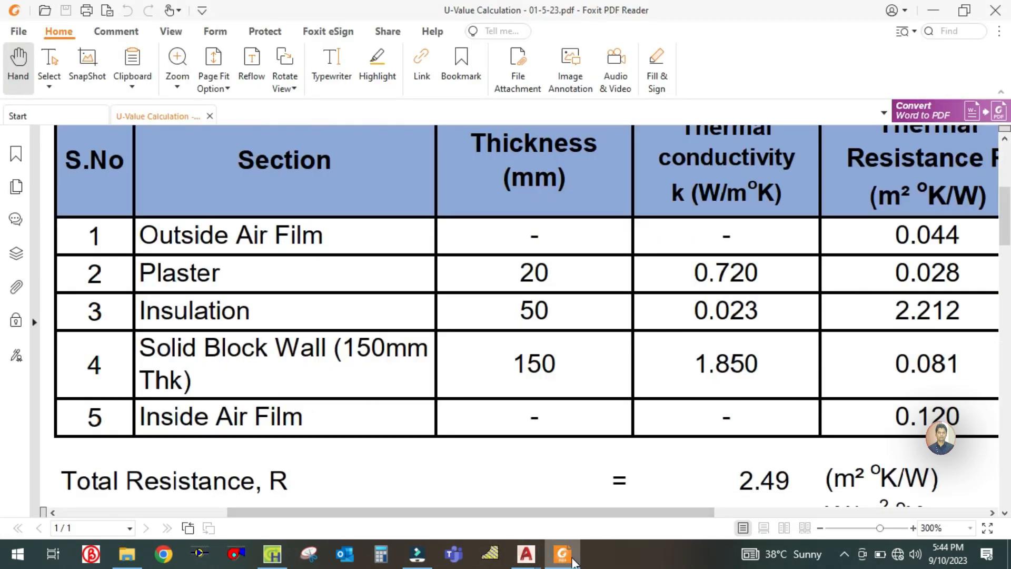
left_click(564, 556)
left_click(419, 255)
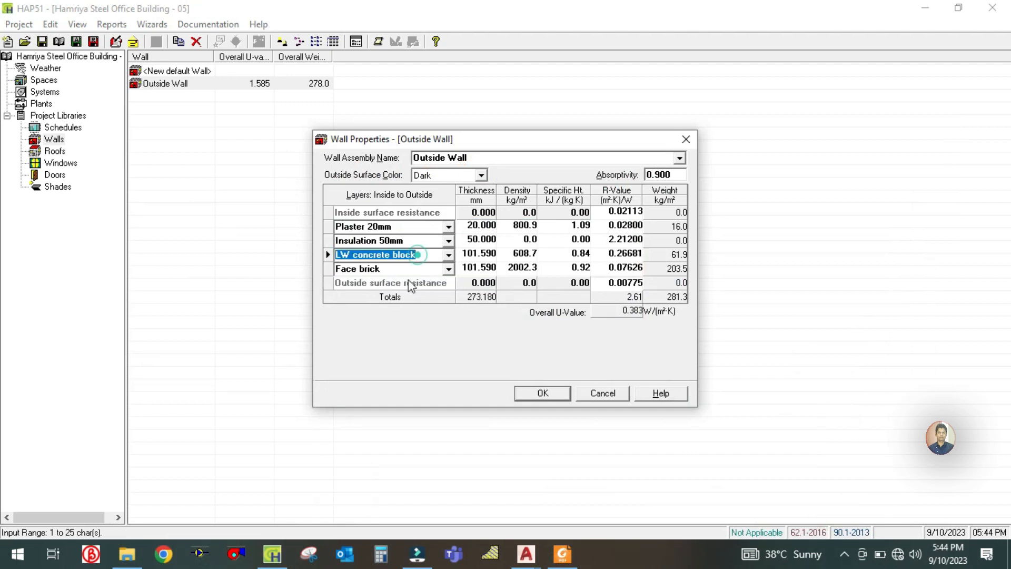
type("Solid block 150mm")
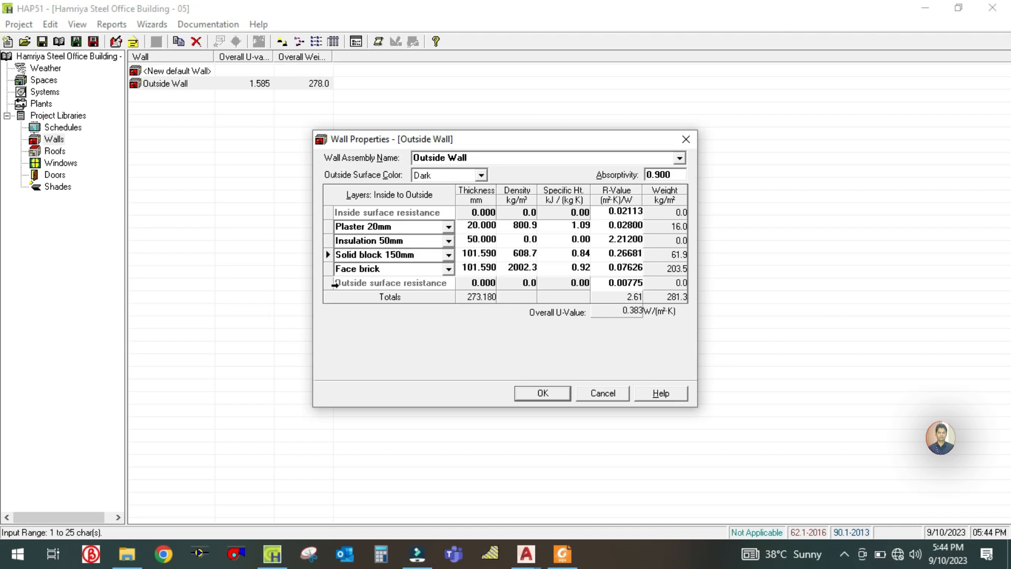
left_click(461, 253)
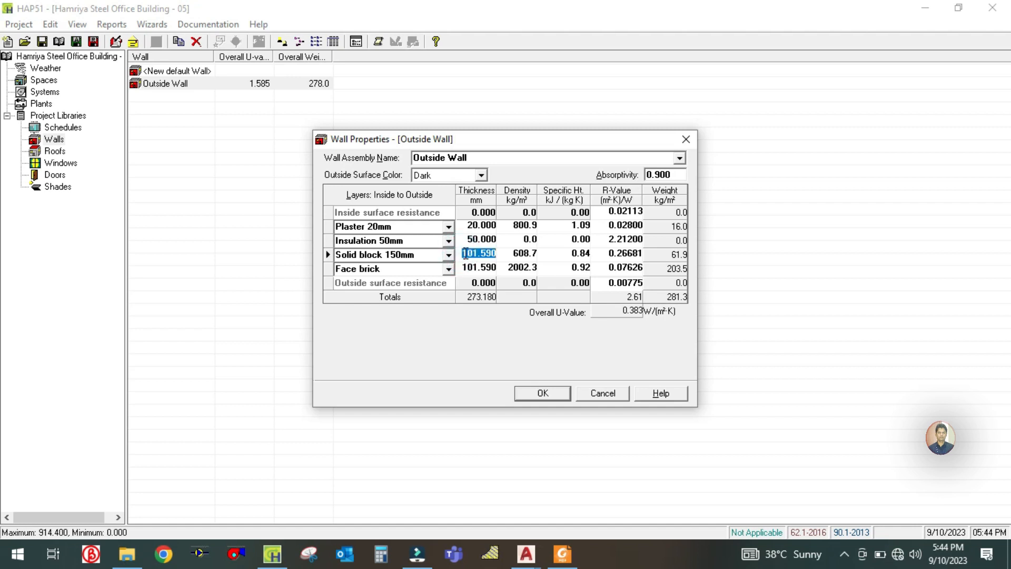
type("150")
left_click(609, 254)
- Look up the solid block wall's thermal resistance in the U-value PDF and set the Solid block 150mm layer's R-value to 0.081 in HAP
left_click(563, 555)
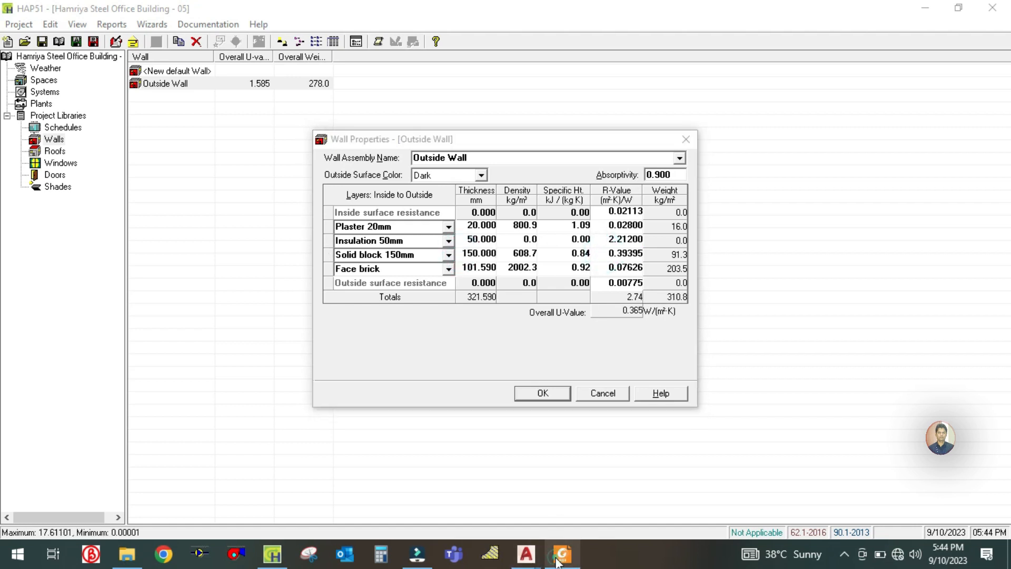
left_click_drag(804, 368, 501, 388)
left_click_drag(491, 435, 431, 390)
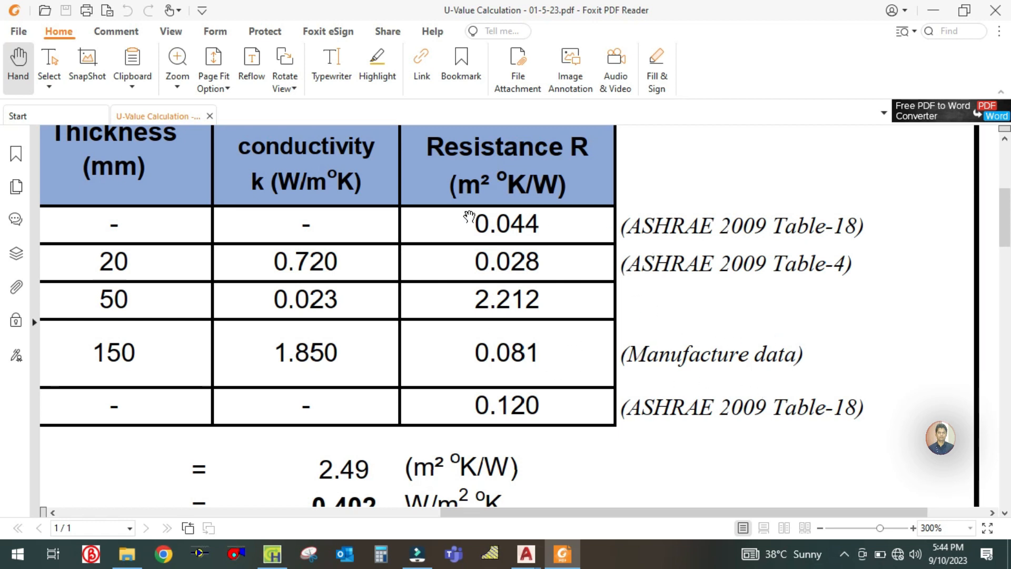
left_click_drag(451, 274, 795, 262)
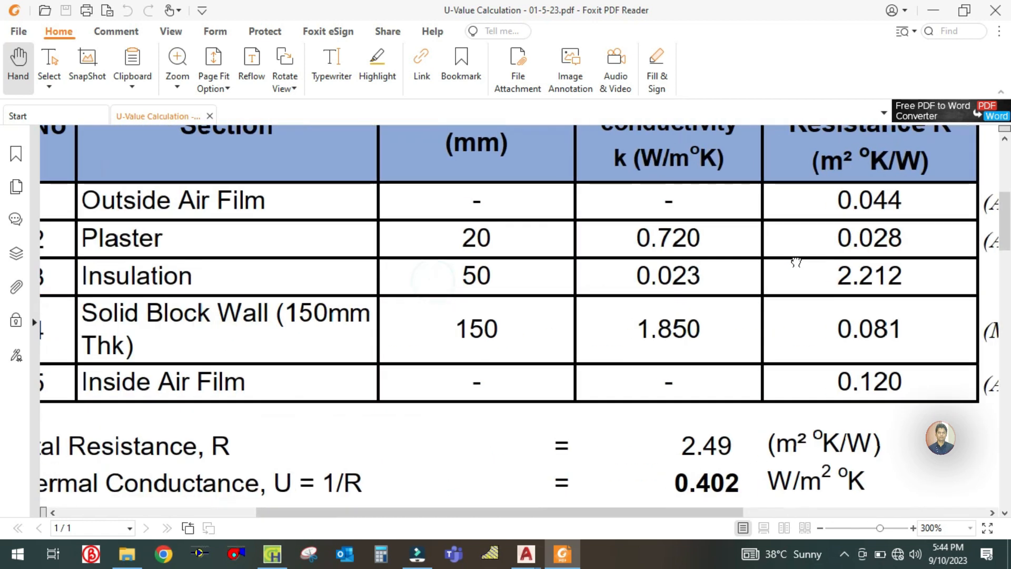
left_click_drag(675, 263, 438, 268)
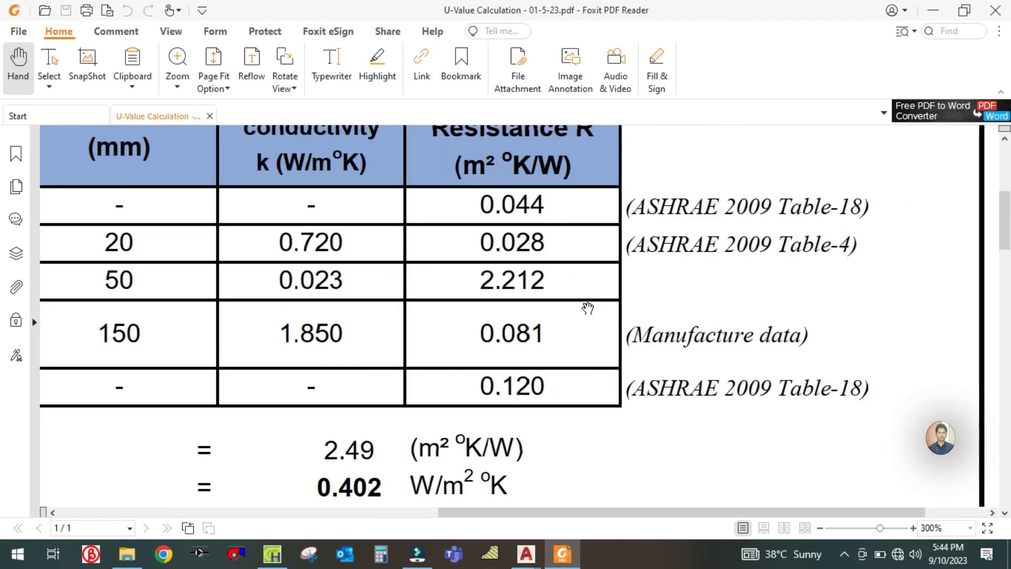
left_click_drag(587, 345, 803, 331)
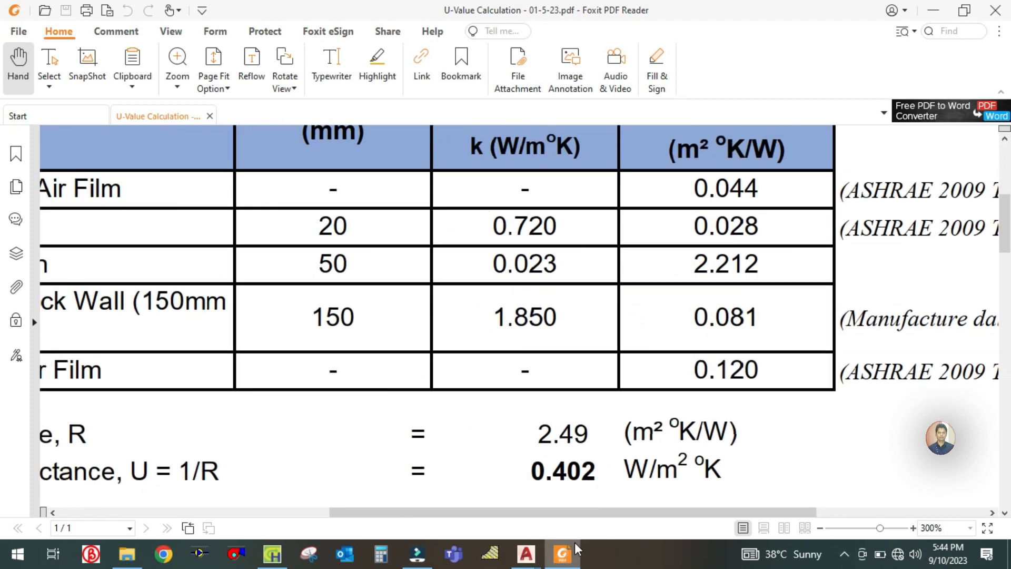
left_click(564, 554)
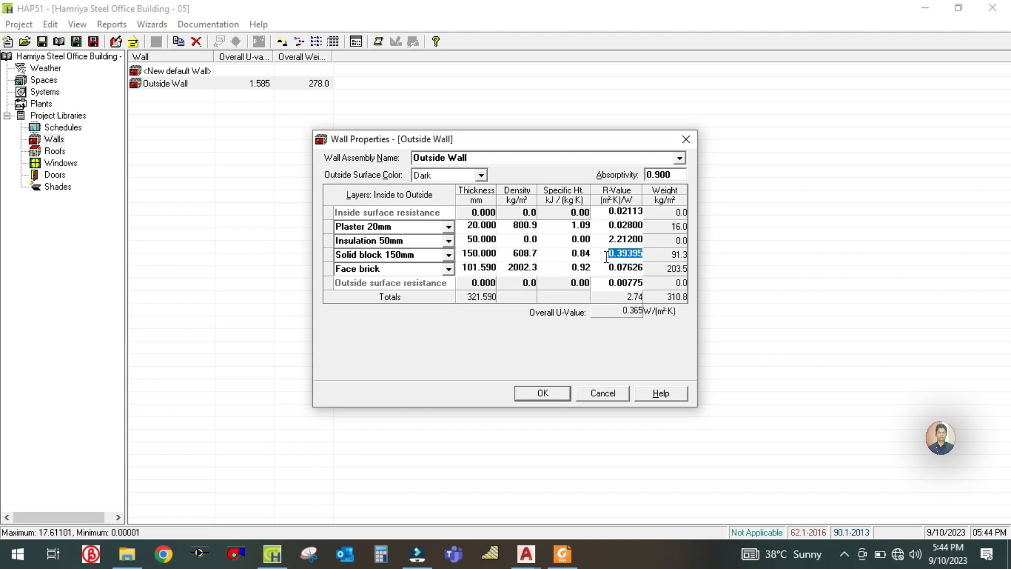
type("0.081")
left_click(613, 242)
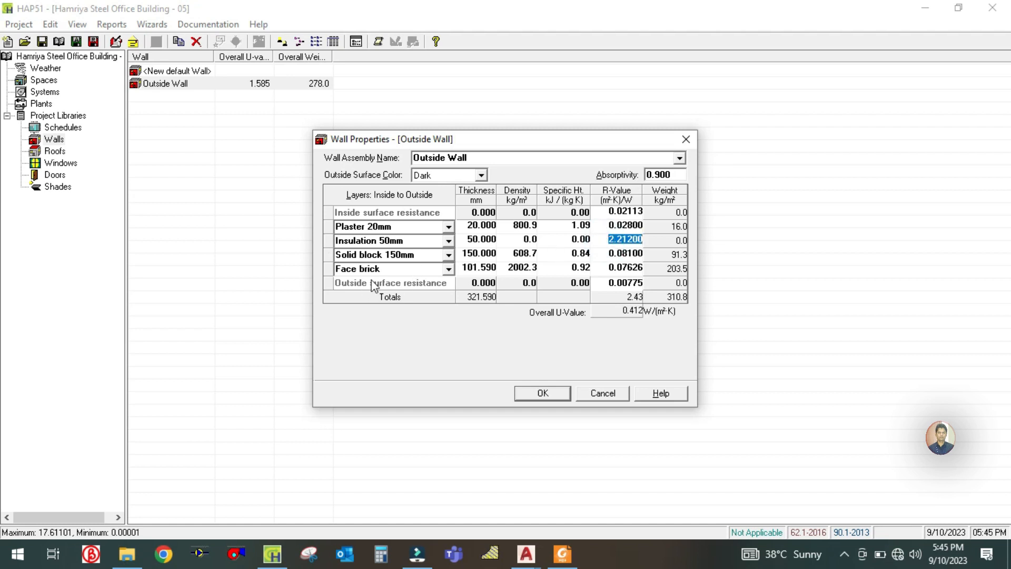
- Check the wall section in the U-value PDF and remove the Solid block 150mm and Face brick layers from the Outside Wall in HAP
left_click(563, 554)
left_click_drag(266, 398, 560, 411)
left_click(562, 554)
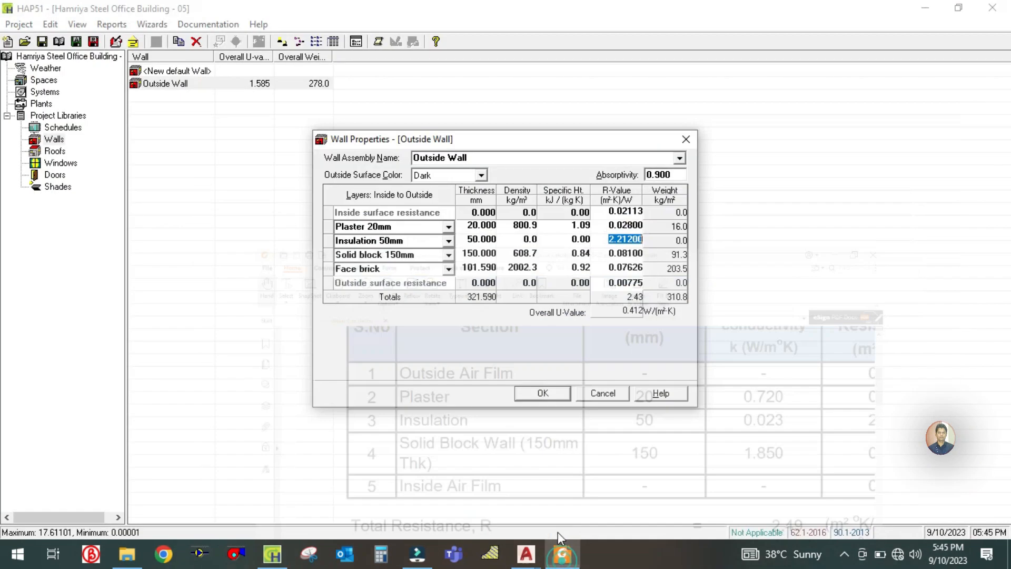
left_click(329, 254)
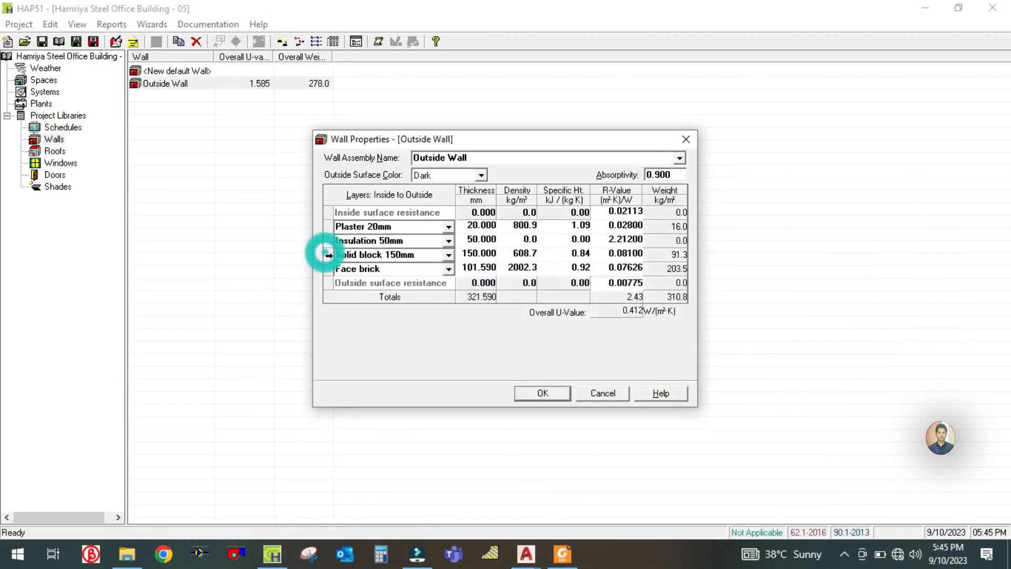
right_click(329, 255)
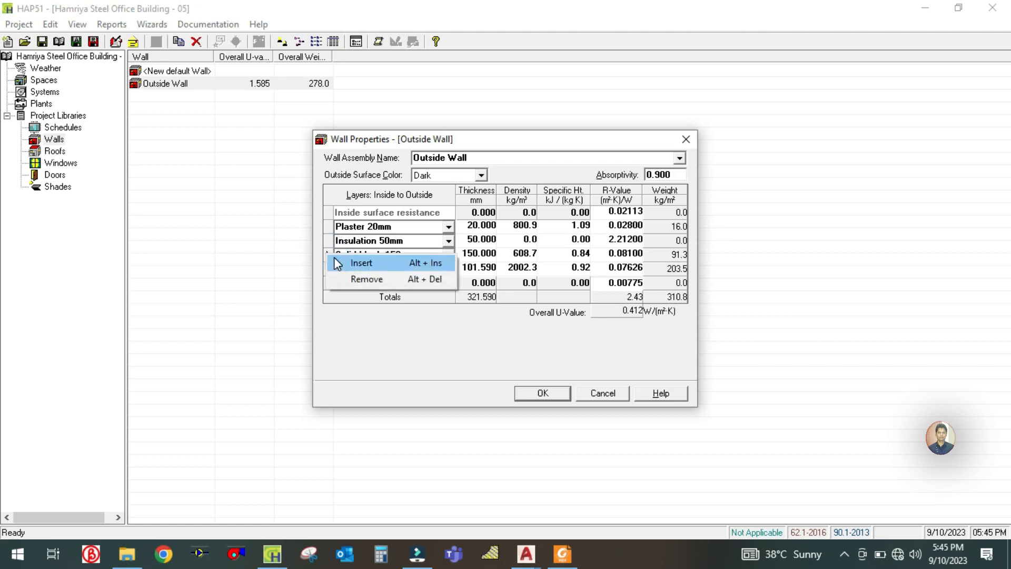
left_click(341, 275)
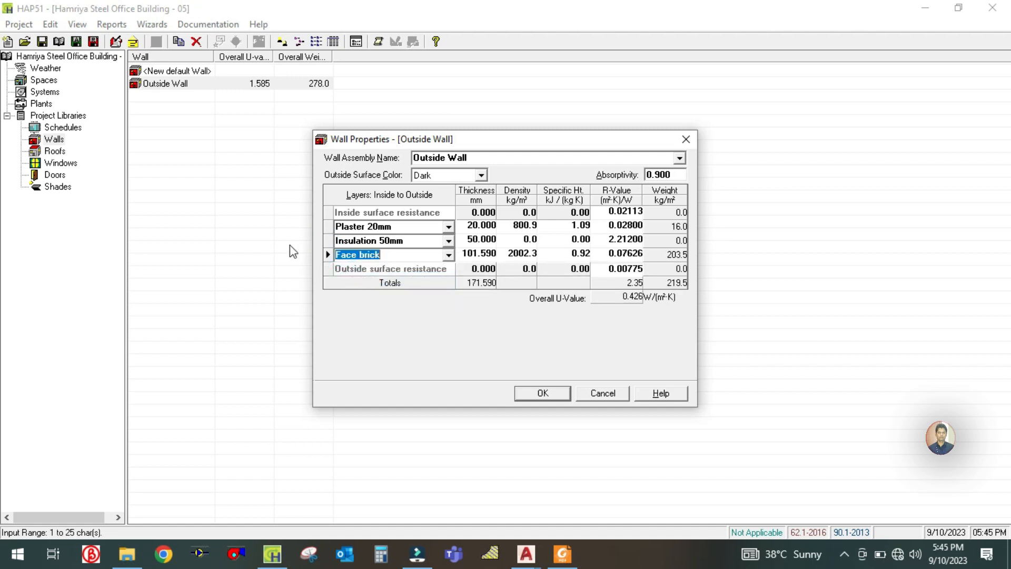
right_click(327, 253)
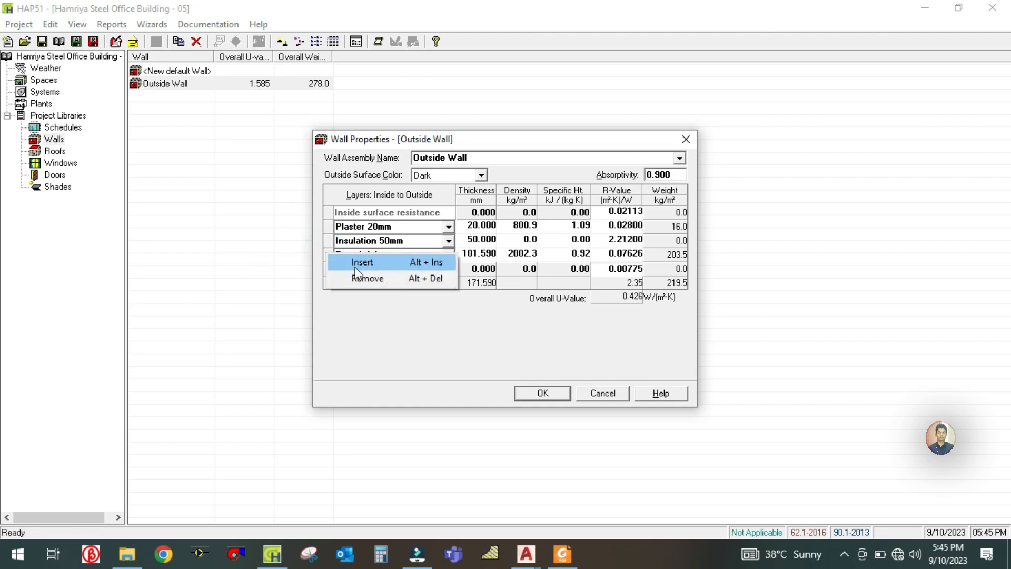
left_click(361, 278)
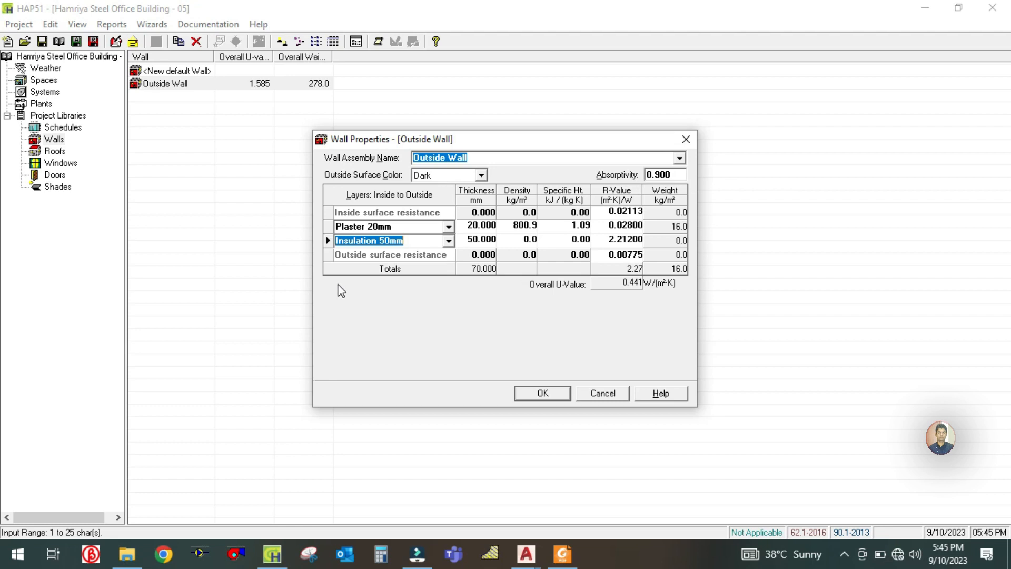
- Insert a layer between the insulation and the outside surface resistance, name it Solid block 150mm and set its thickness to 150 mm
left_click(400, 226)
left_click(395, 241)
right_click(324, 253)
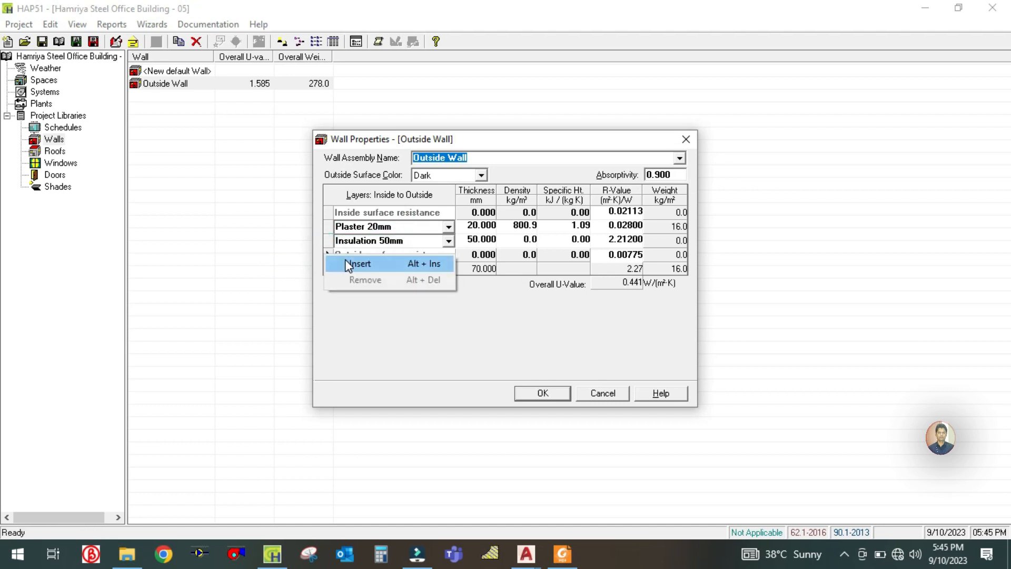
left_click(349, 265)
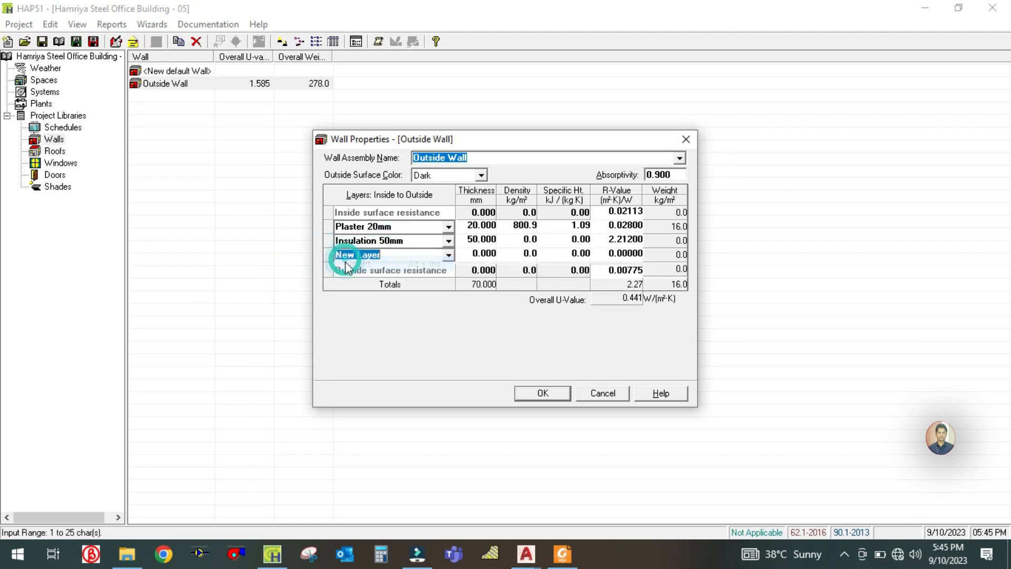
left_click(573, 548)
left_click(573, 548)
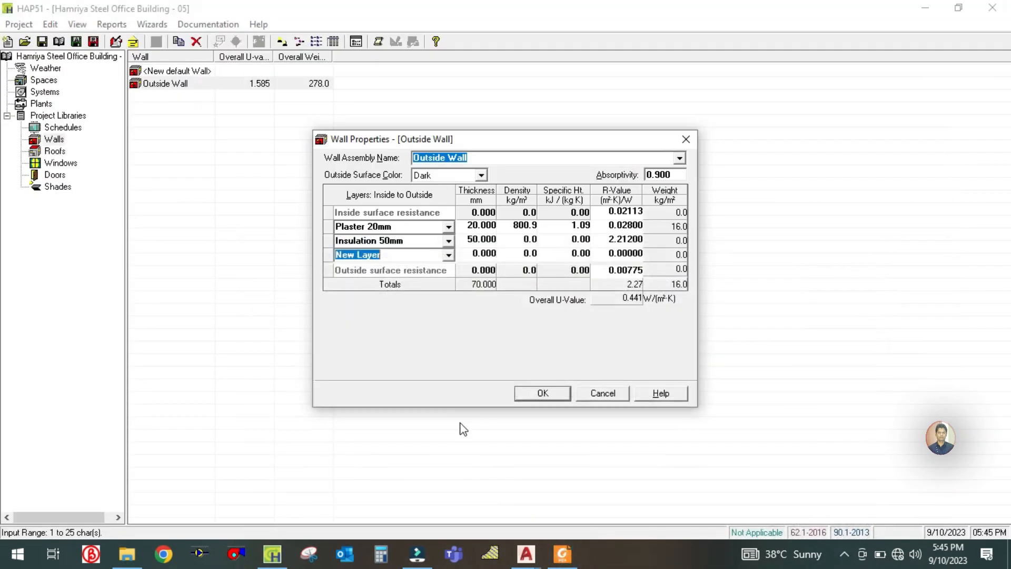
type("Solid block 150mm")
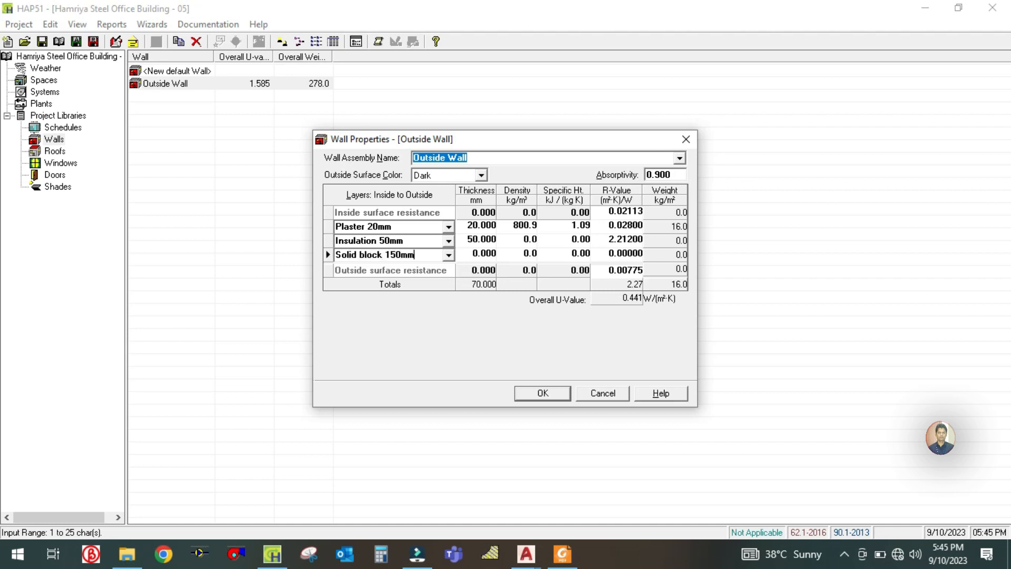
left_click(470, 253)
type("150")
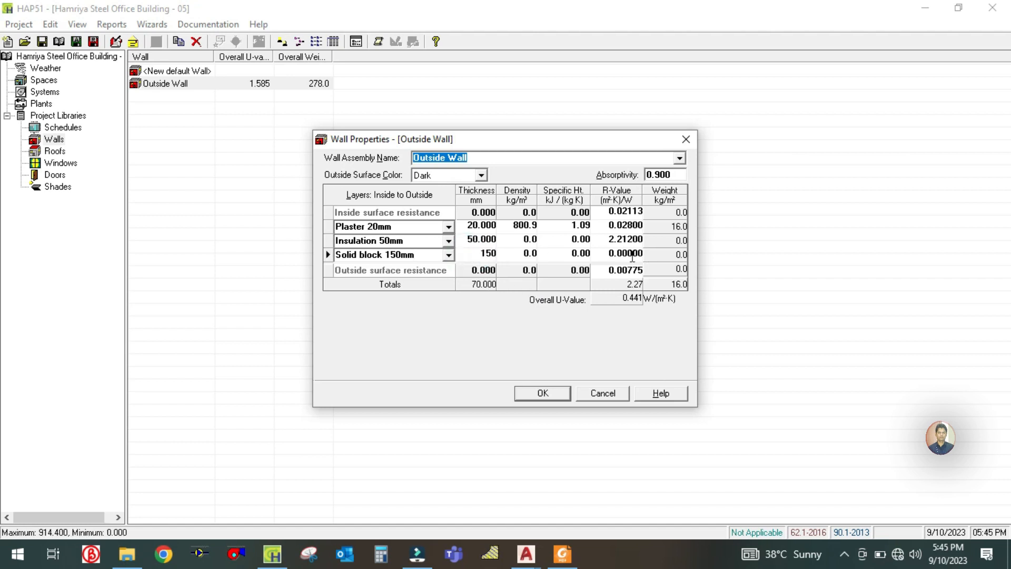
- Check the resistances in the U-value PDF and enter 2.212 as the Solid block 150mm layer's R-value
left_click(606, 256)
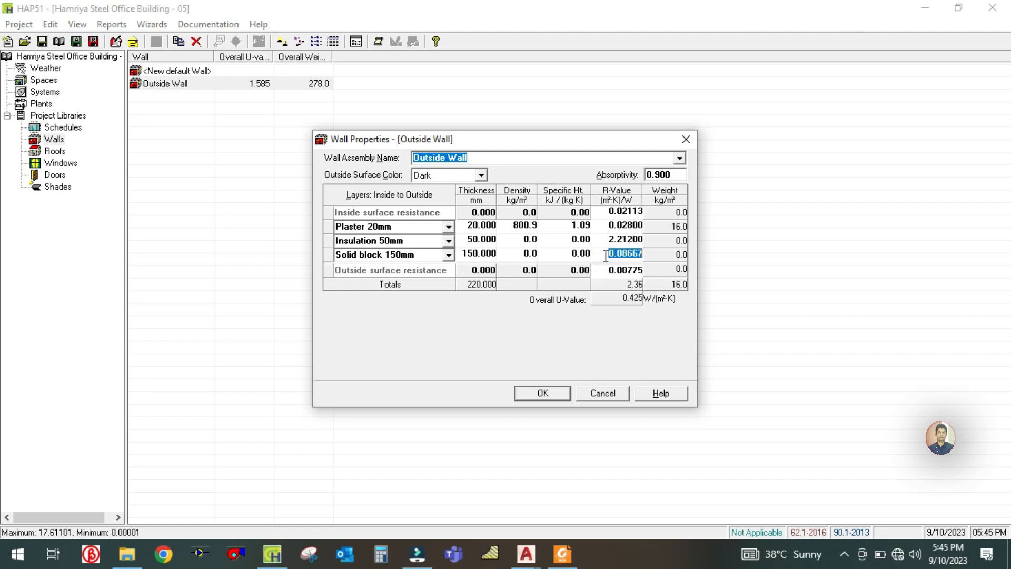
left_click(561, 557)
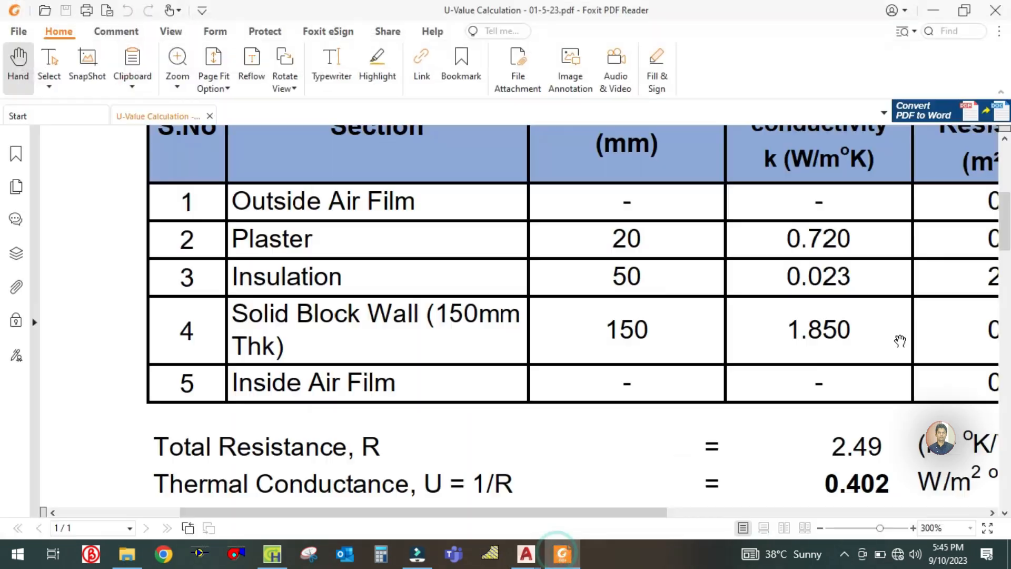
left_click_drag(793, 327, 678, 334)
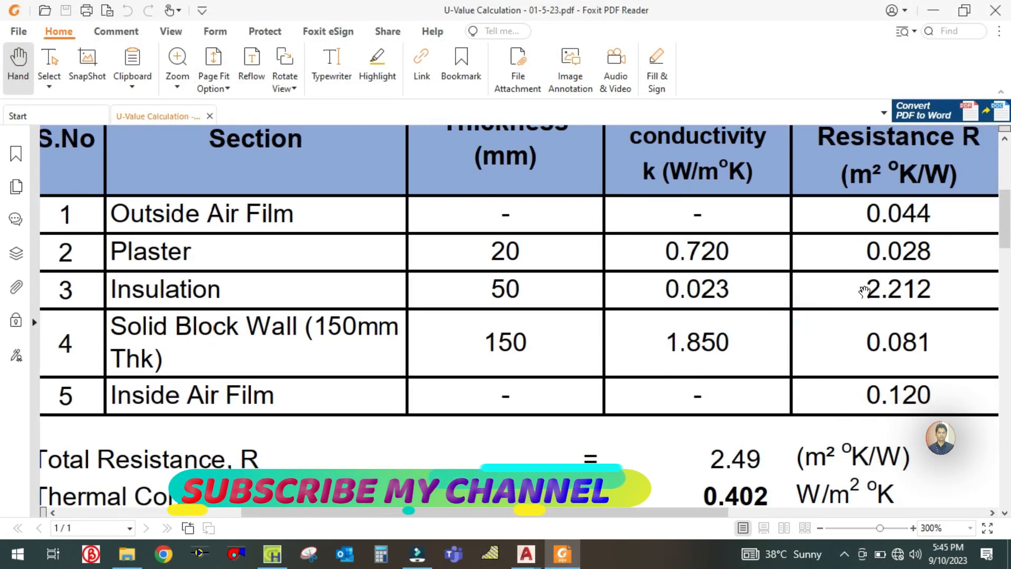
left_click(561, 553)
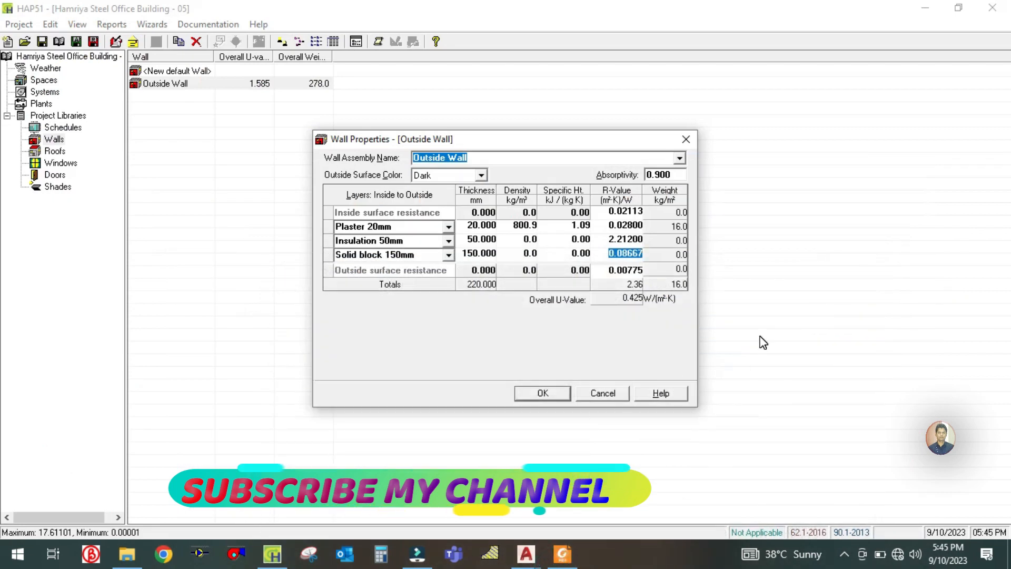
type("2.212")
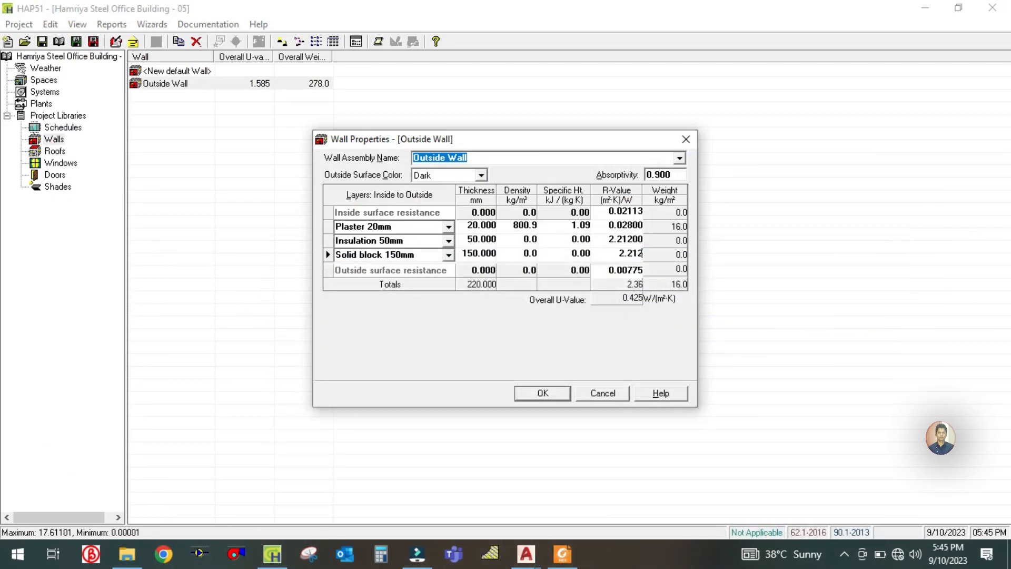
left_click(598, 239)
- Recheck the block wall row in the U-value PDF, set the Solid block 150mm layer's R-value to 0.081 and save the Outside Wall assembly
left_click(562, 554)
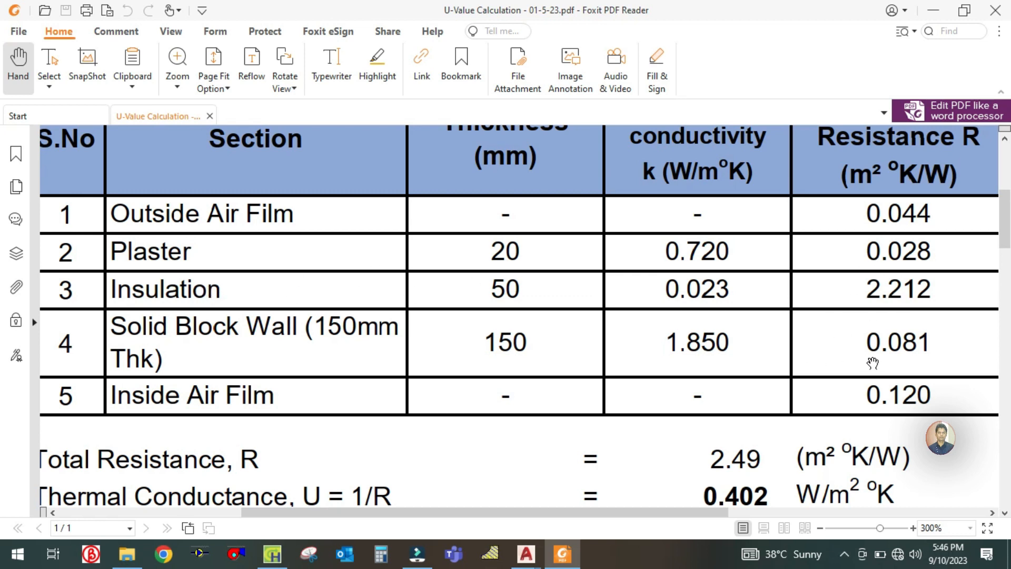
left_click(579, 557)
left_click(609, 257)
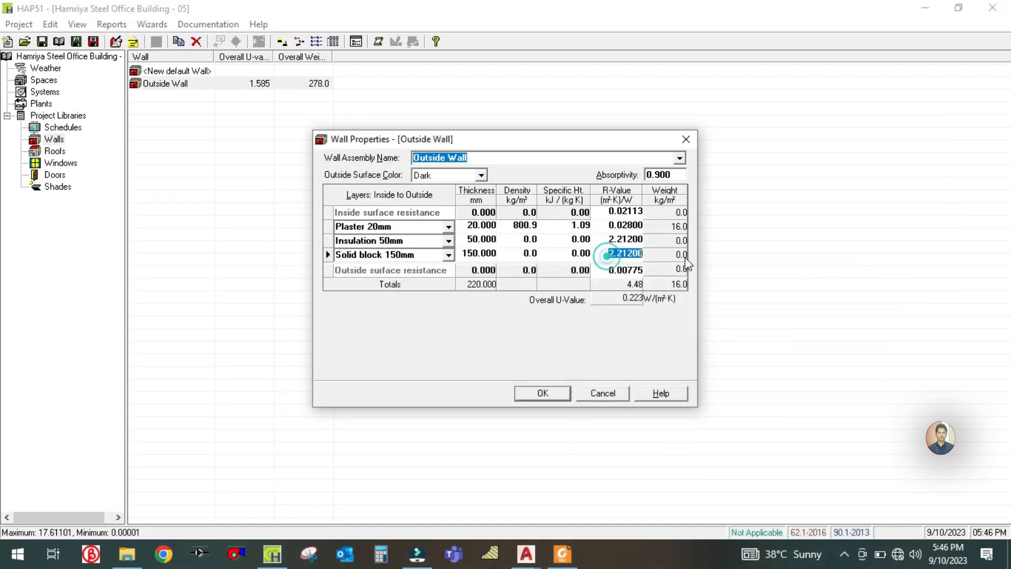
type("0.081")
left_click(601, 238)
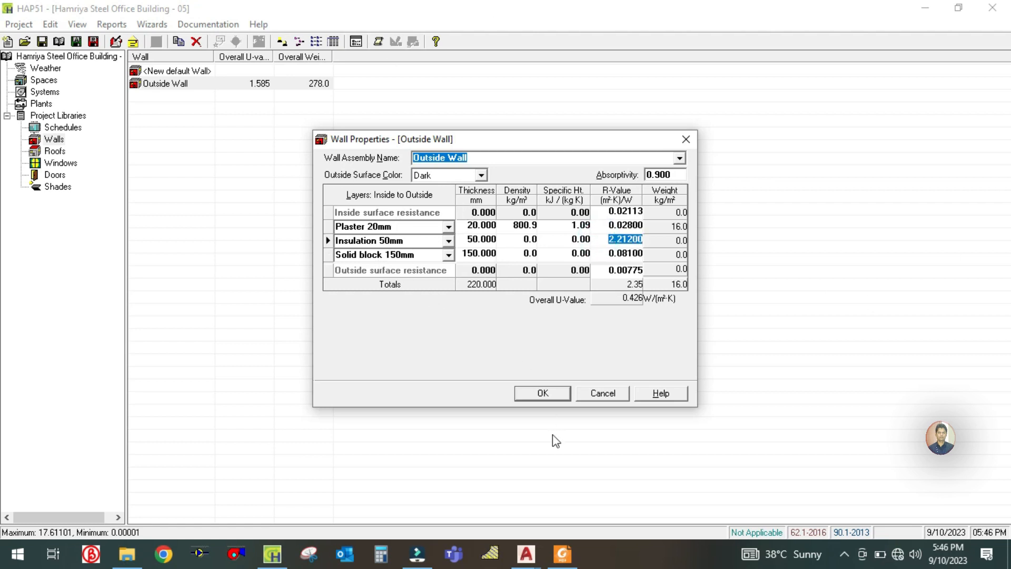
left_click(542, 397)
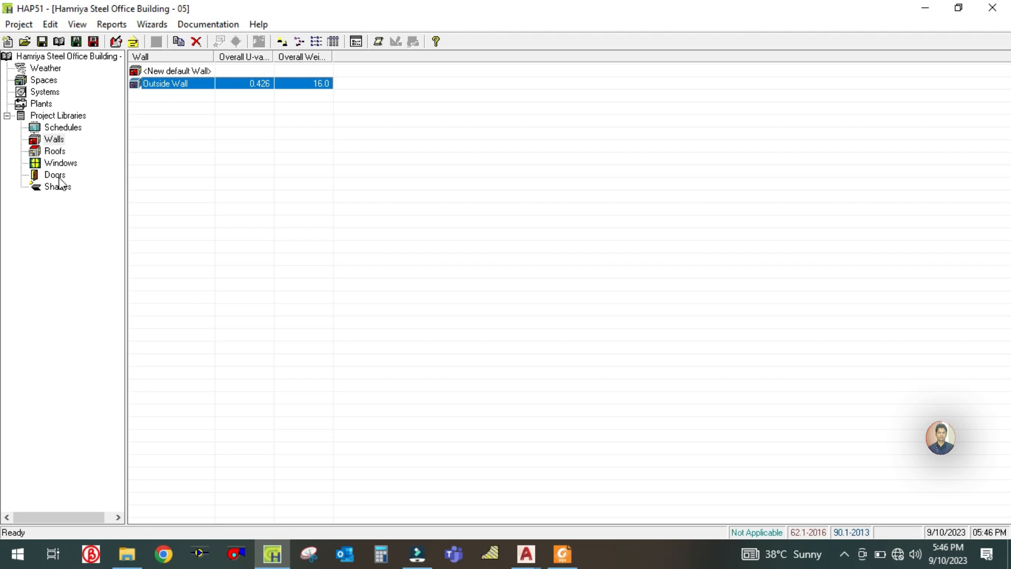
- Start a new roof assembly in the project libraries and name it Roof, keeping the Dark outside surface color
left_click(53, 152)
left_click(162, 73)
double_click(163, 73)
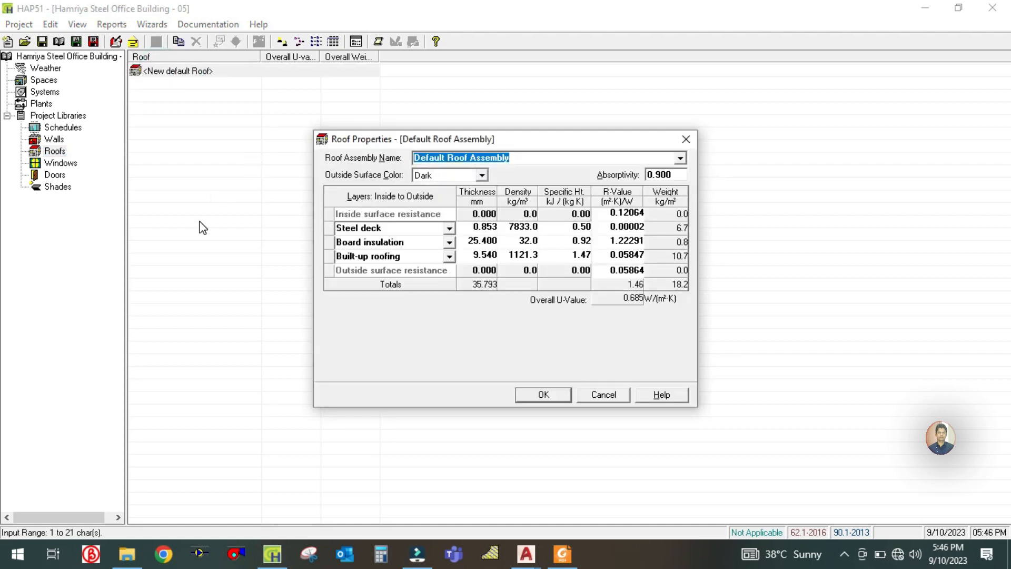
type("Roof")
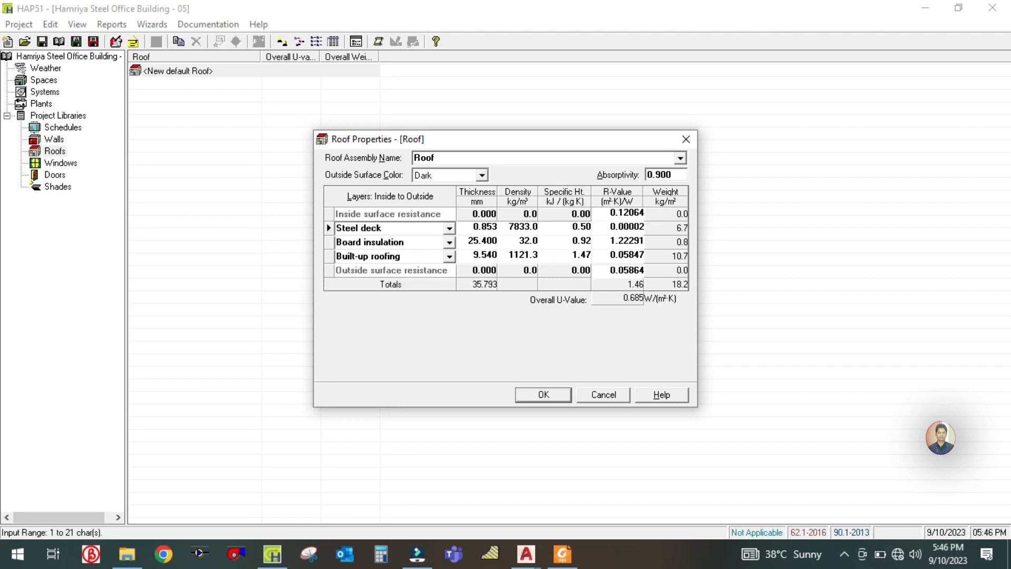
left_click(481, 176)
left_click(482, 176)
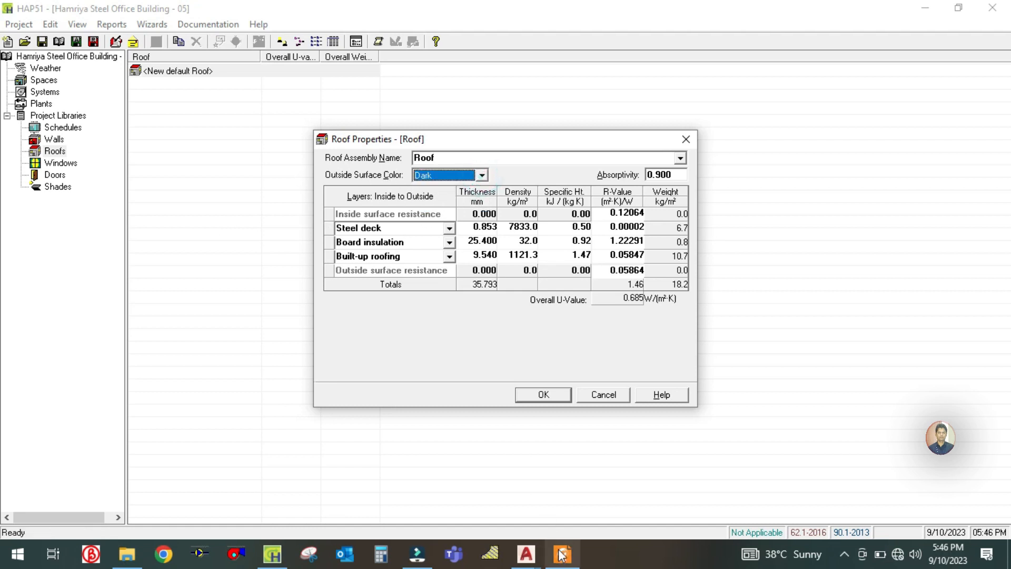
- Find the Roof Slab table in the U-value PDF and set the roof's inside surface resistance to 0.16 in HAP
left_click(561, 555)
scroll(491, 337, "down", 3)
left_click_drag(427, 382, 362, 337)
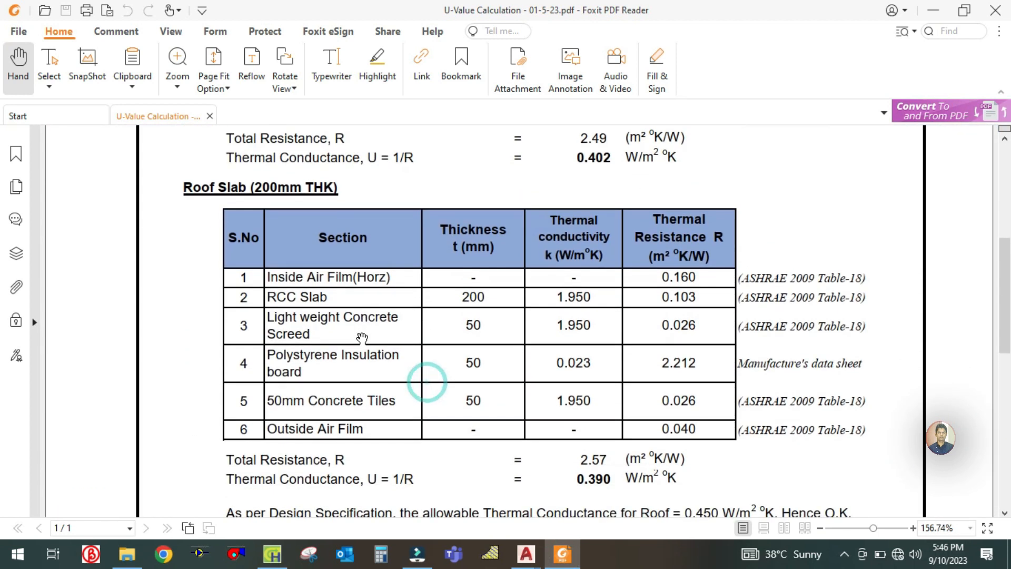
scroll(362, 337, "up", 3, "ctrl")
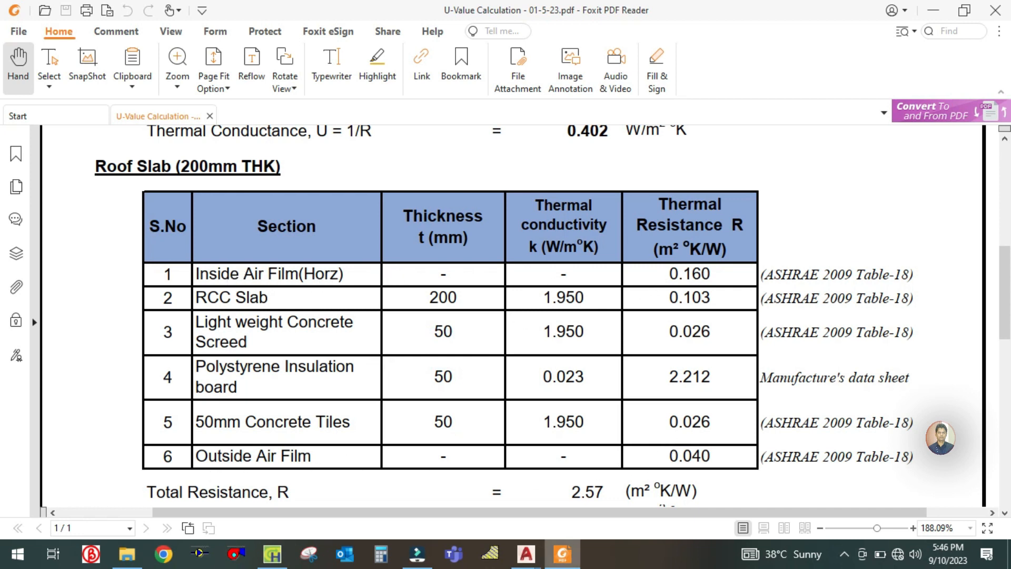
left_click(560, 556)
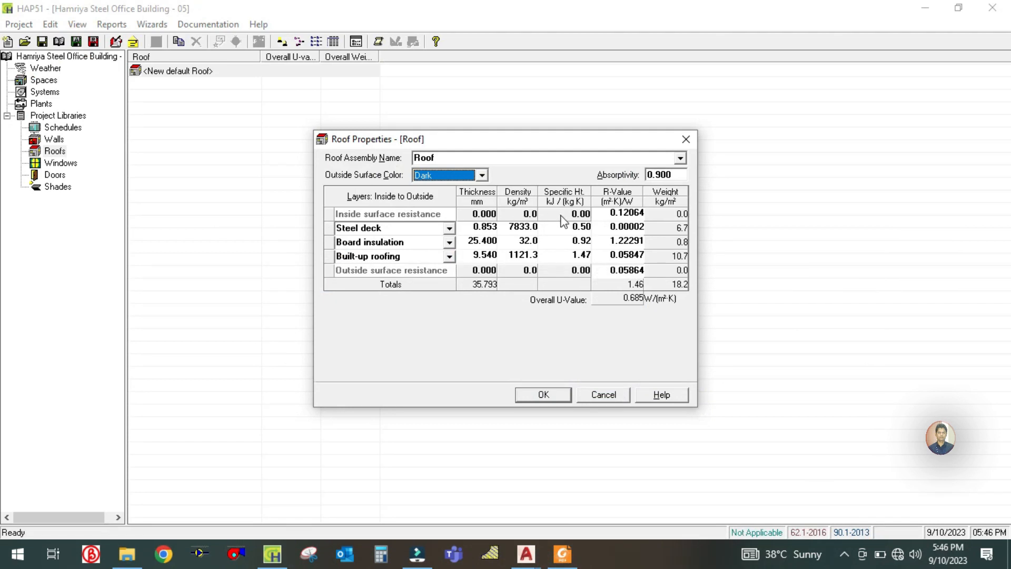
left_click(617, 212)
type("0")
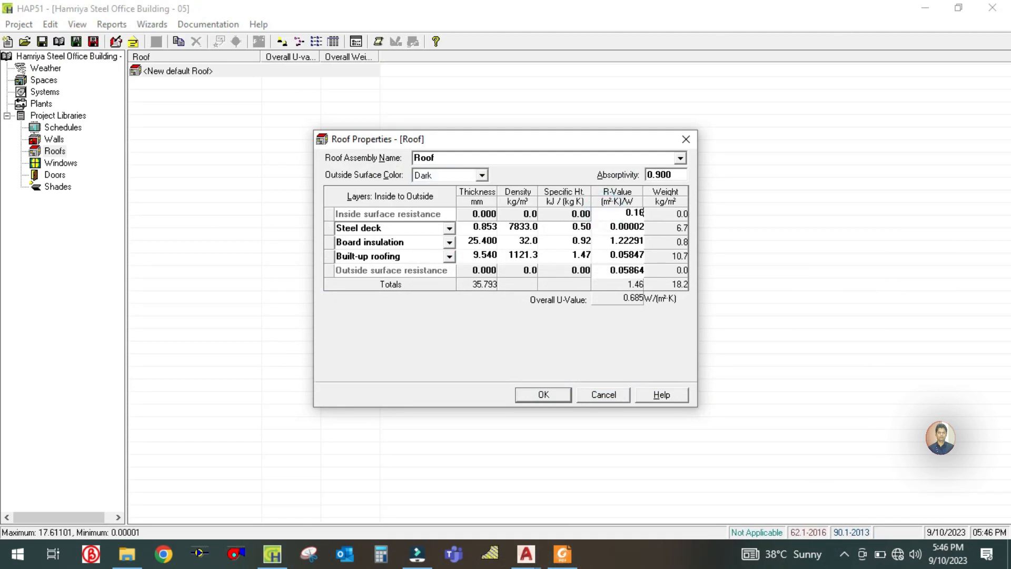
- Look up the outside air film in the PDF's Roof Slab table and set the roof's outside surface resistance to 0.04
left_click(566, 556)
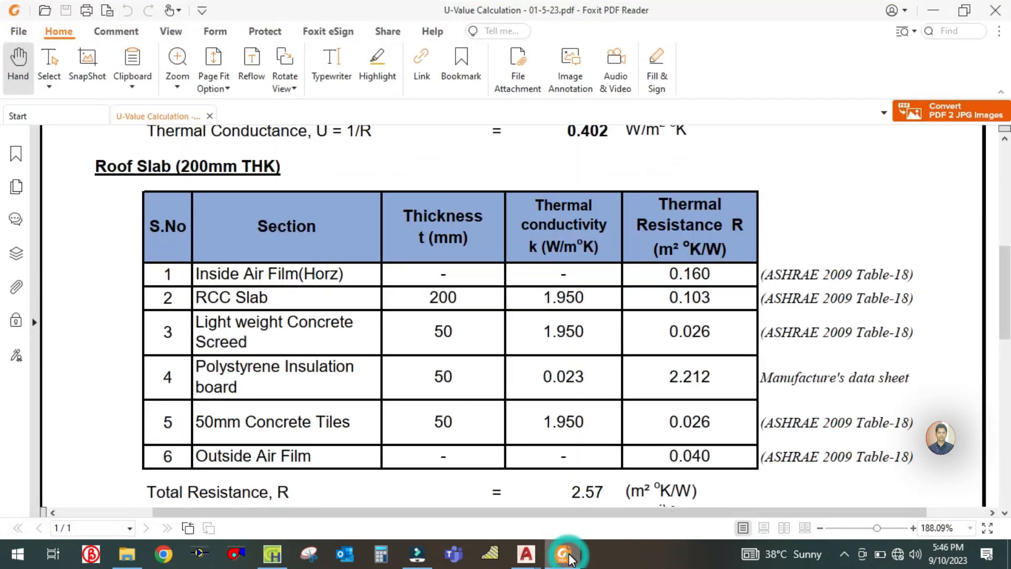
left_click(569, 558)
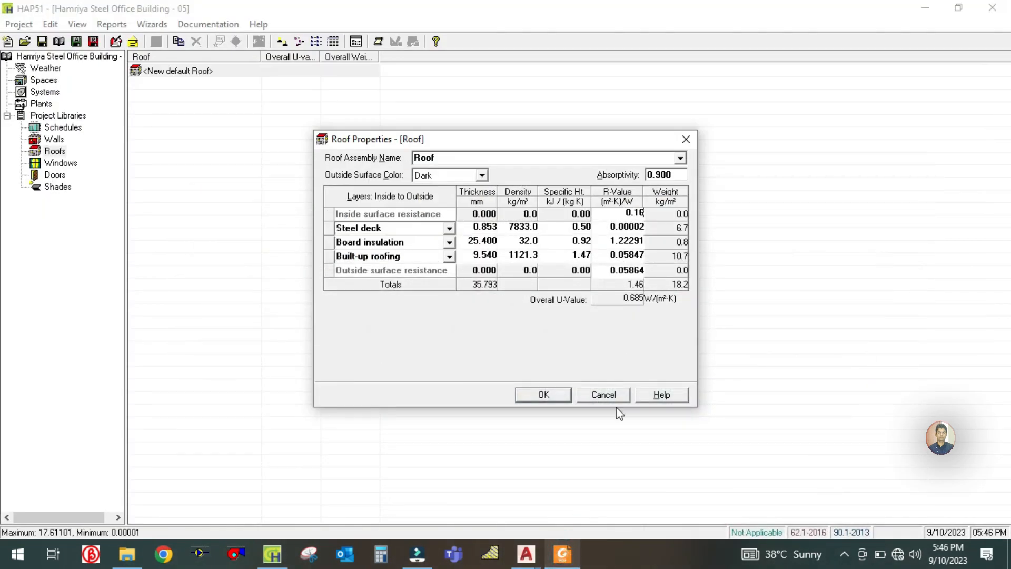
left_click(607, 268)
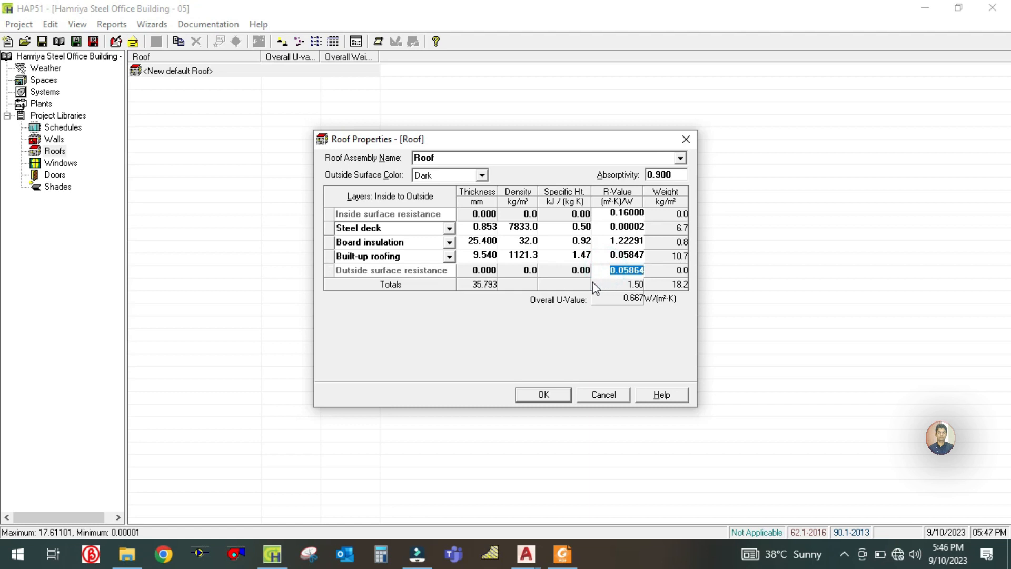
left_click(563, 555)
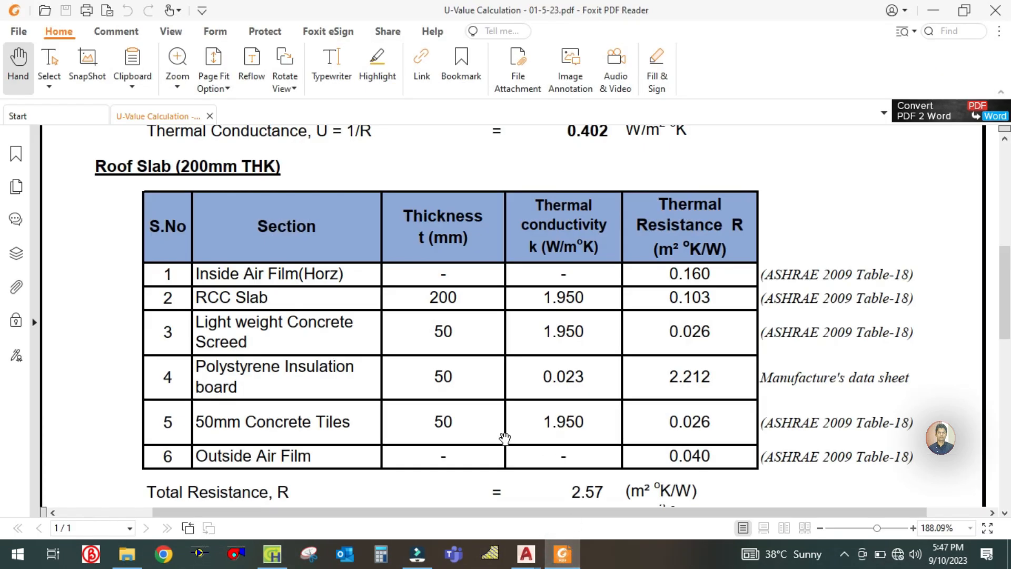
left_click(563, 554)
type("0.0")
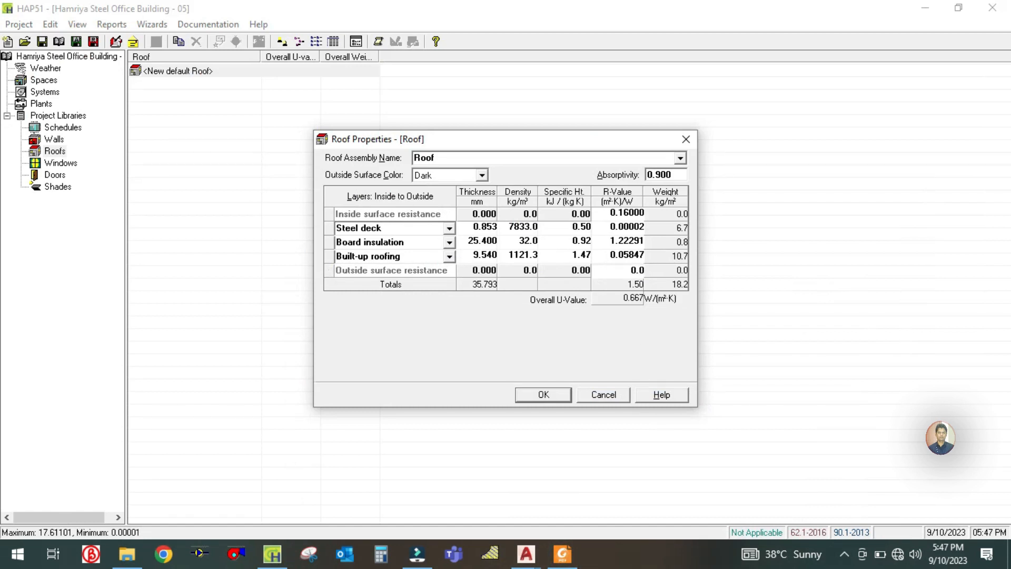
- Check the RCC slab row in the U-value PDF, rename the roof's Steel deck layer as Rcc slab and set its thickness to 200 mm
left_click(339, 227)
left_click(553, 556)
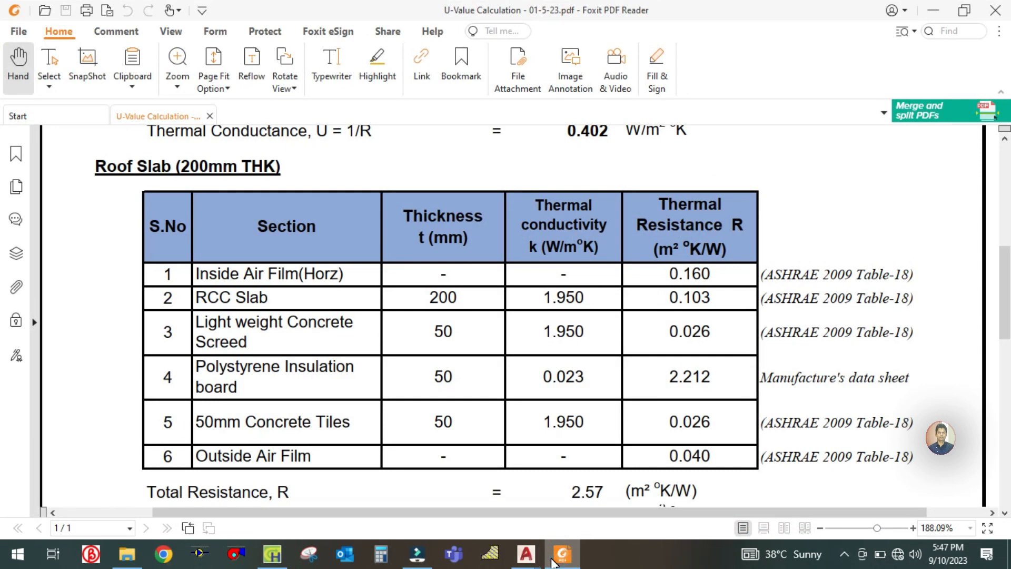
left_click(553, 559)
type("Rcc sl")
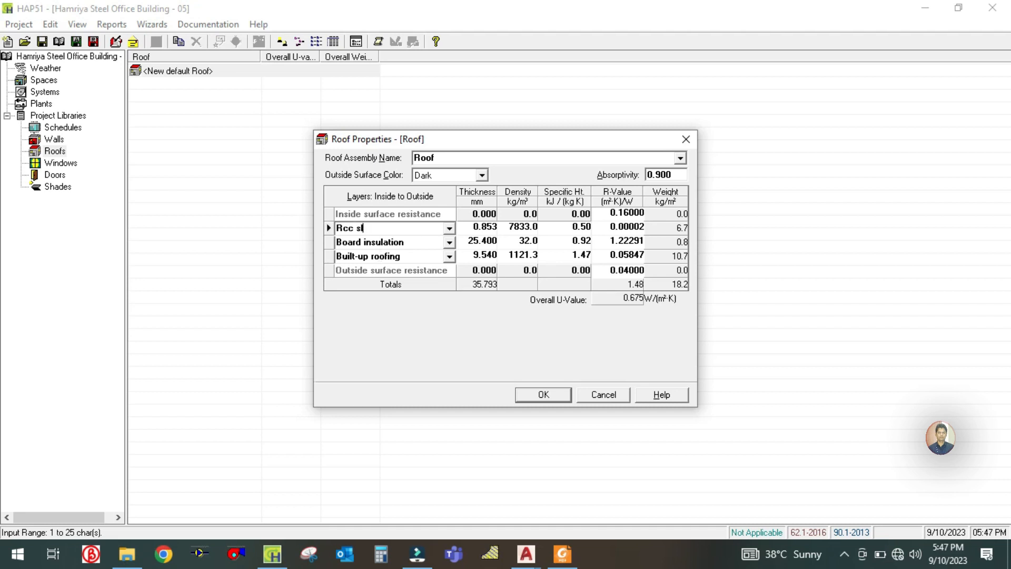
left_click(563, 554)
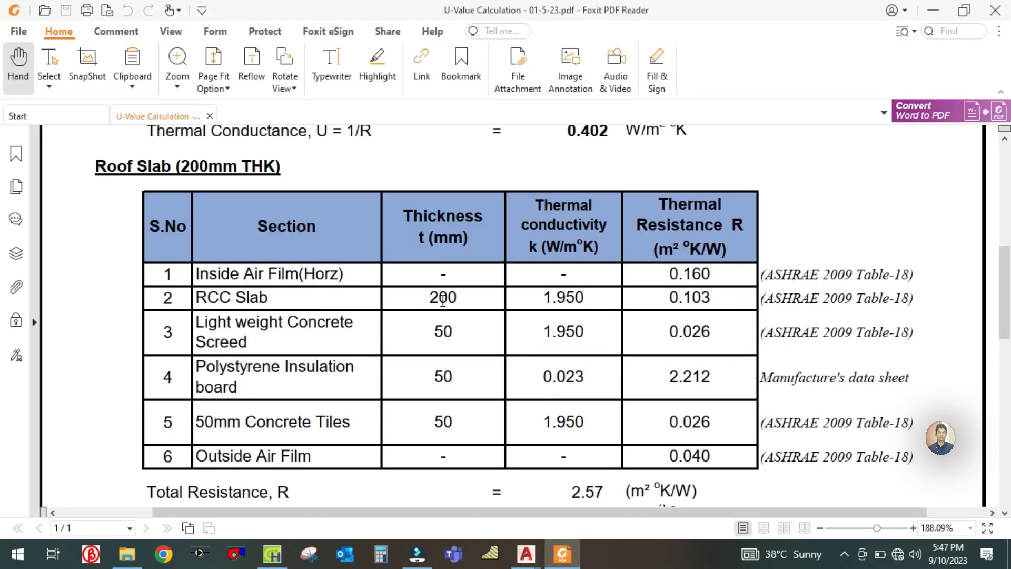
left_click(564, 565)
left_click(469, 227)
type("200")
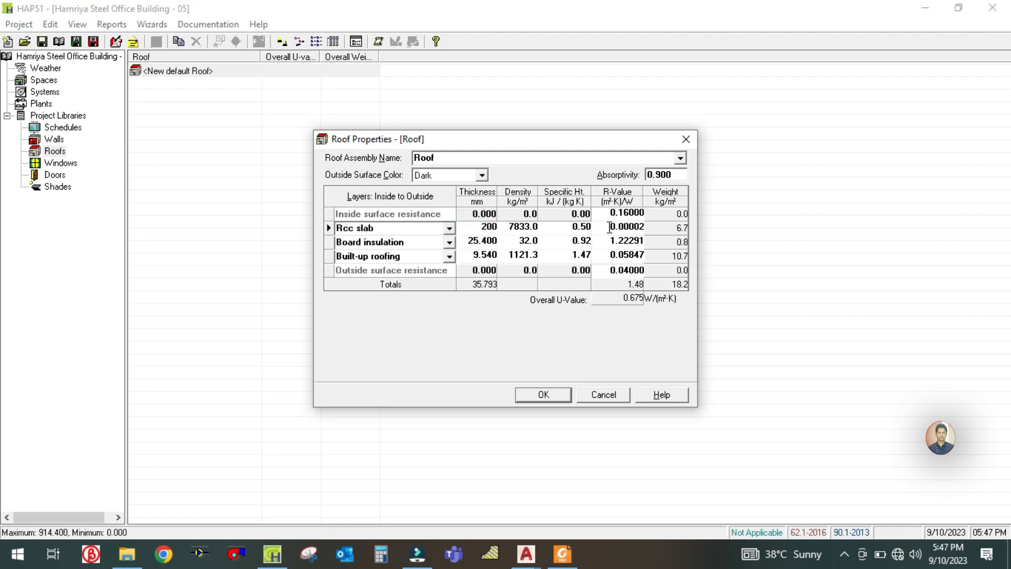
- Check the RCC slab row in the U-value PDF and set the Rcc slab layer's R-value to 0.103 in HAP
left_click(610, 227)
type("000")
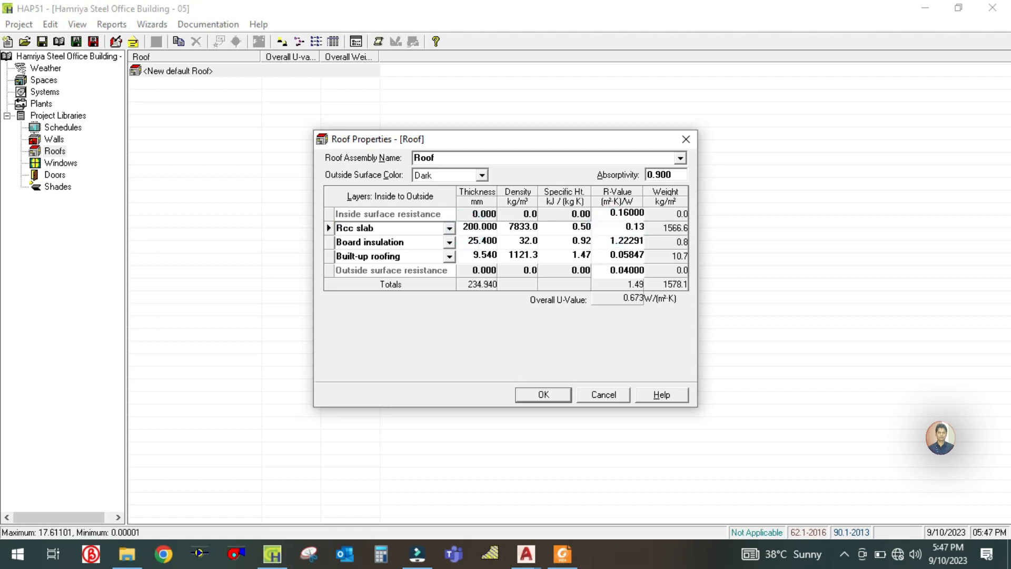
left_click(563, 553)
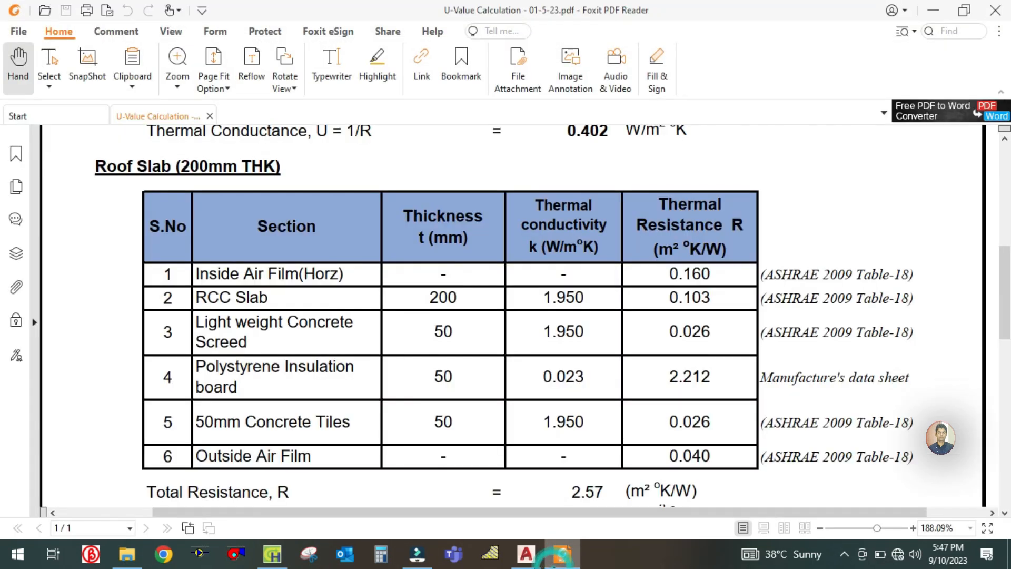
left_click(563, 553)
type(".103")
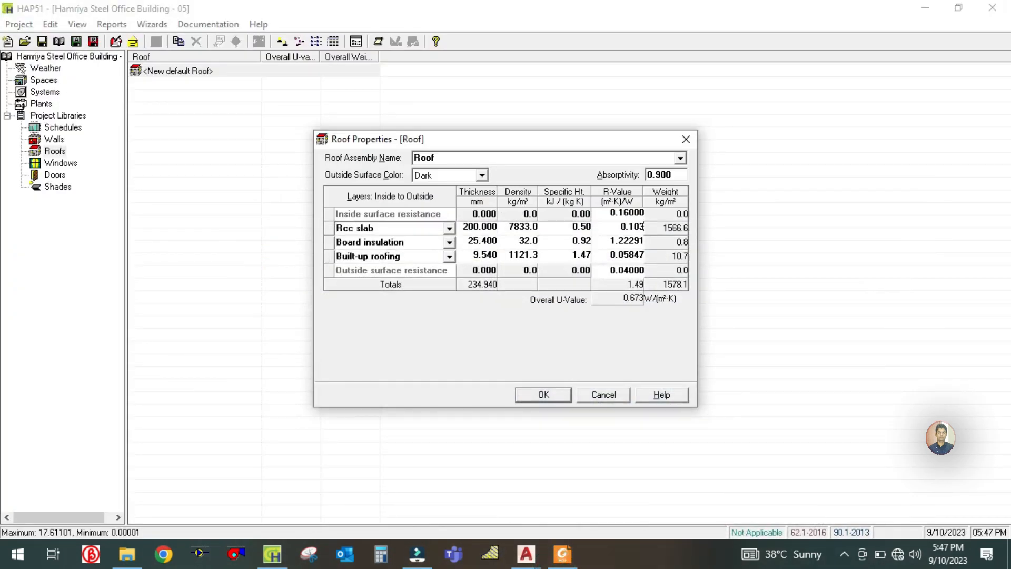
- Look up the third roof layer in the PDF's Roof Slab table and rename the Board insulation layer as Light weight concrete screed
left_click(399, 243)
left_click(567, 558)
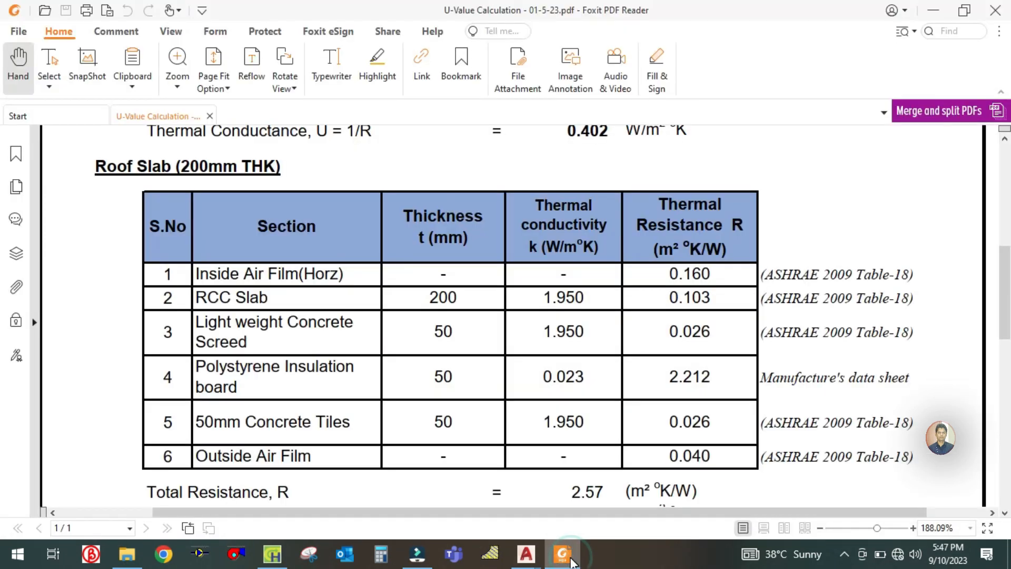
left_click(572, 561)
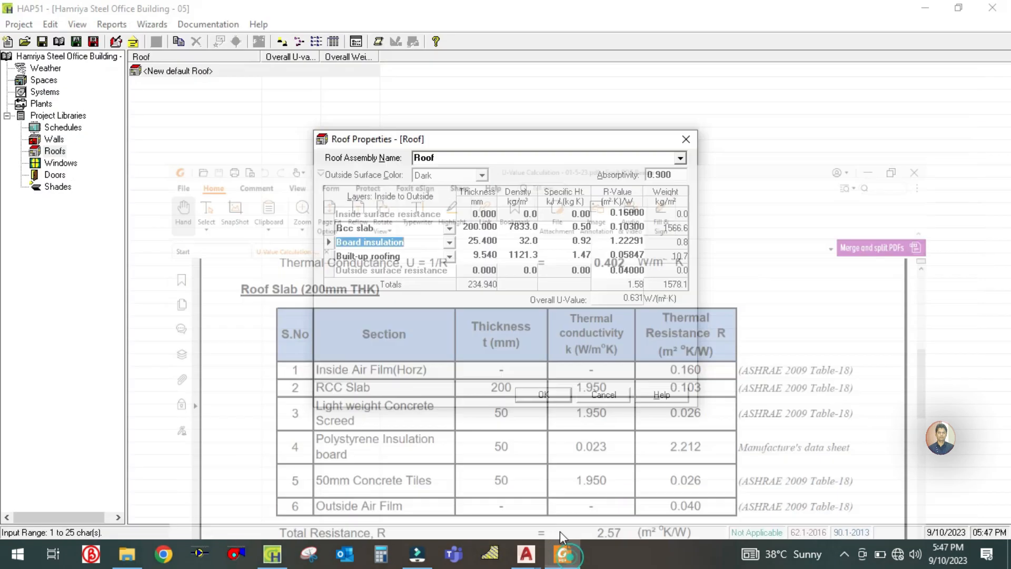
type("Light weight con")
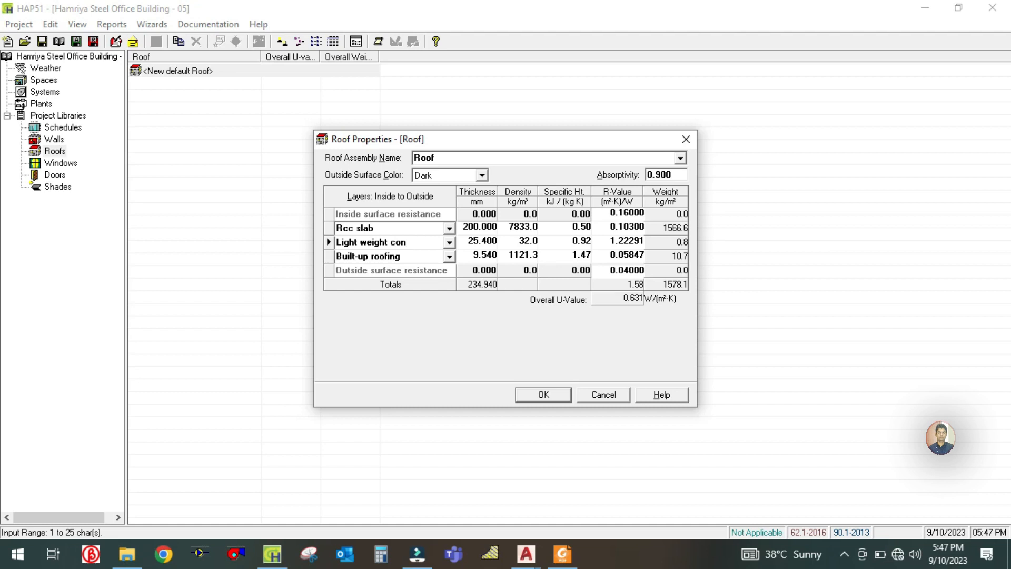
type("crete screed")
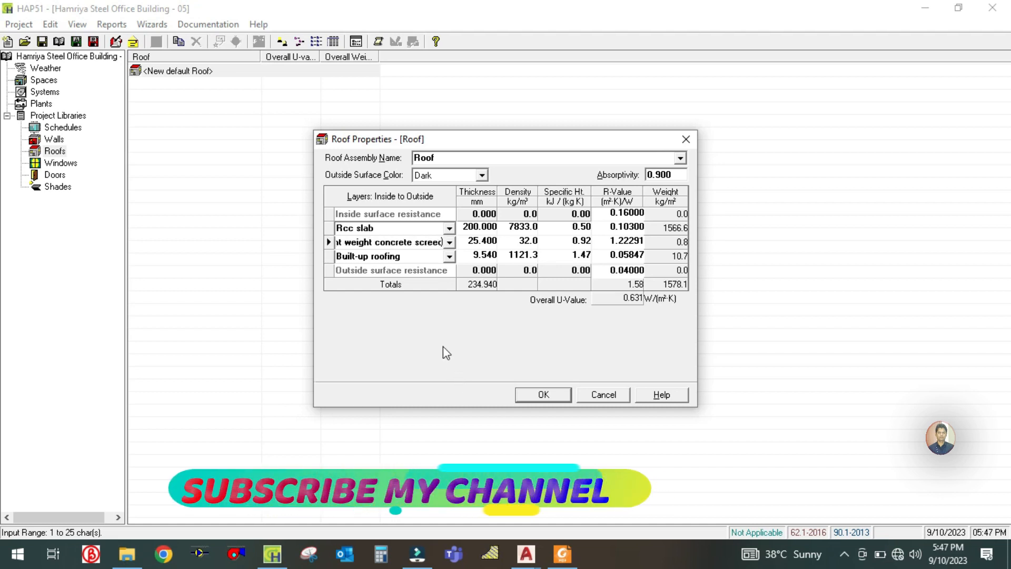
- Set the concrete screed layer's thickness to 50 mm and its R-value to 0.026, as given in the U-value PDF
left_click(461, 243)
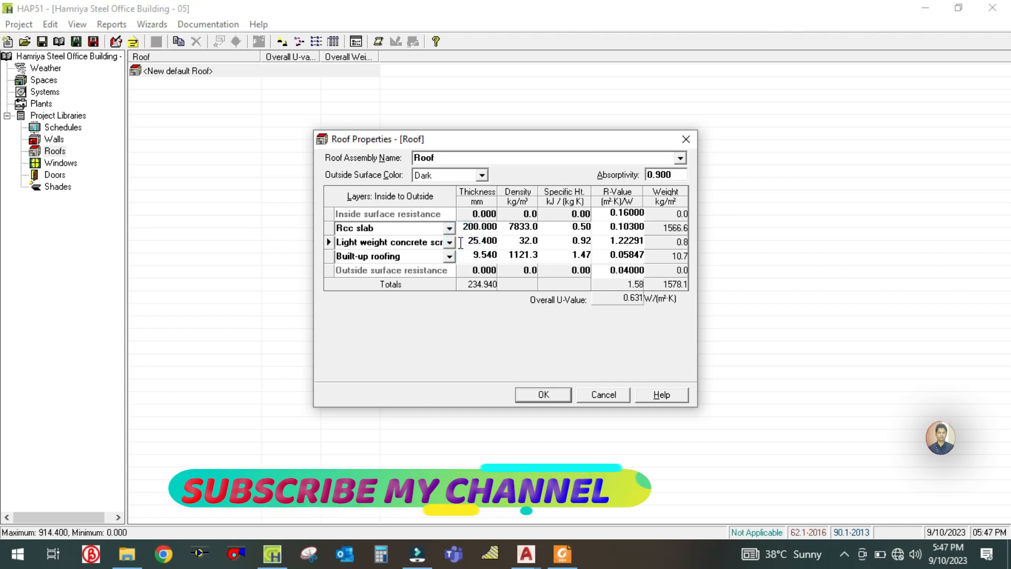
double_click(467, 242)
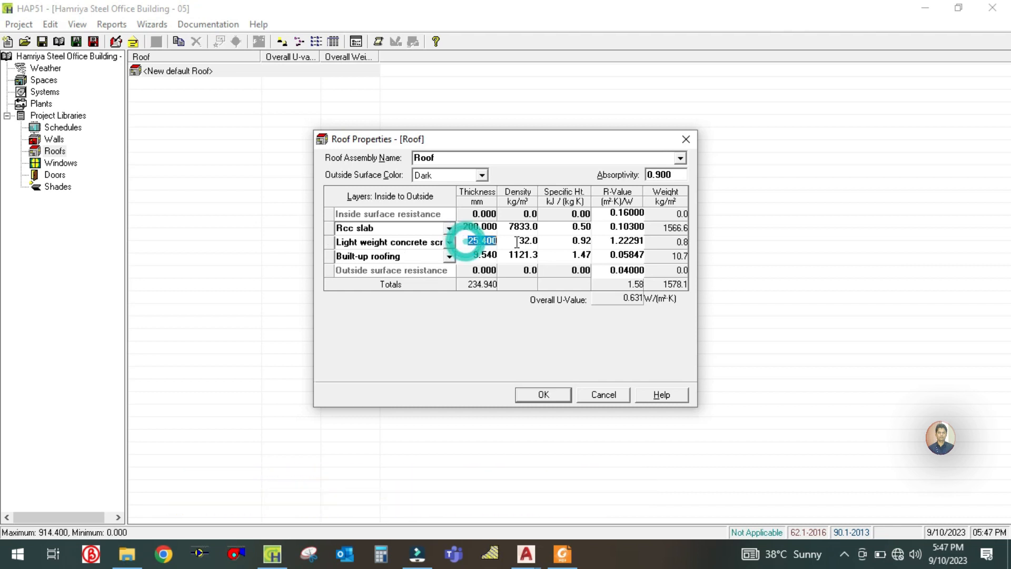
type("50")
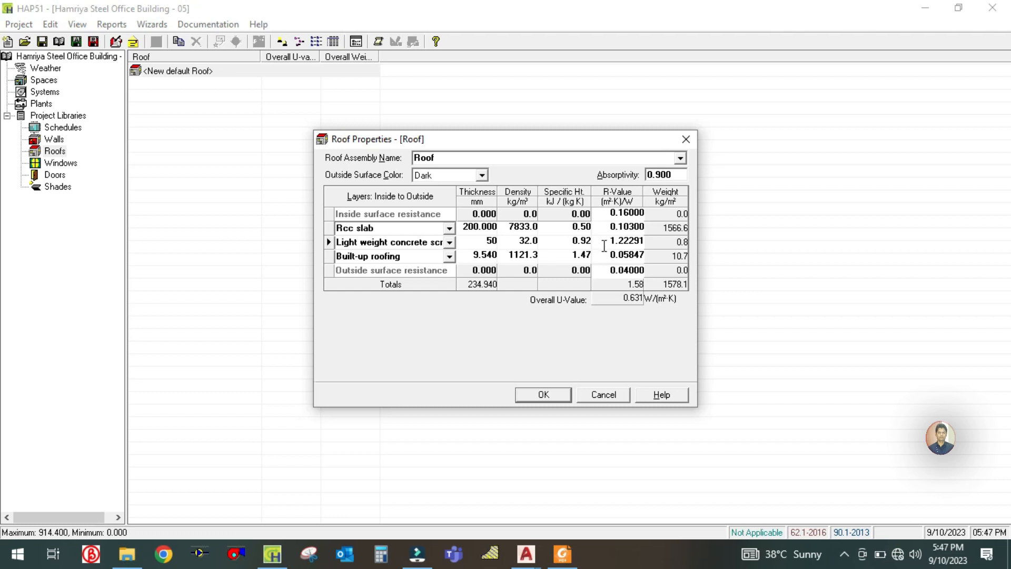
left_click(605, 246)
left_click(563, 554)
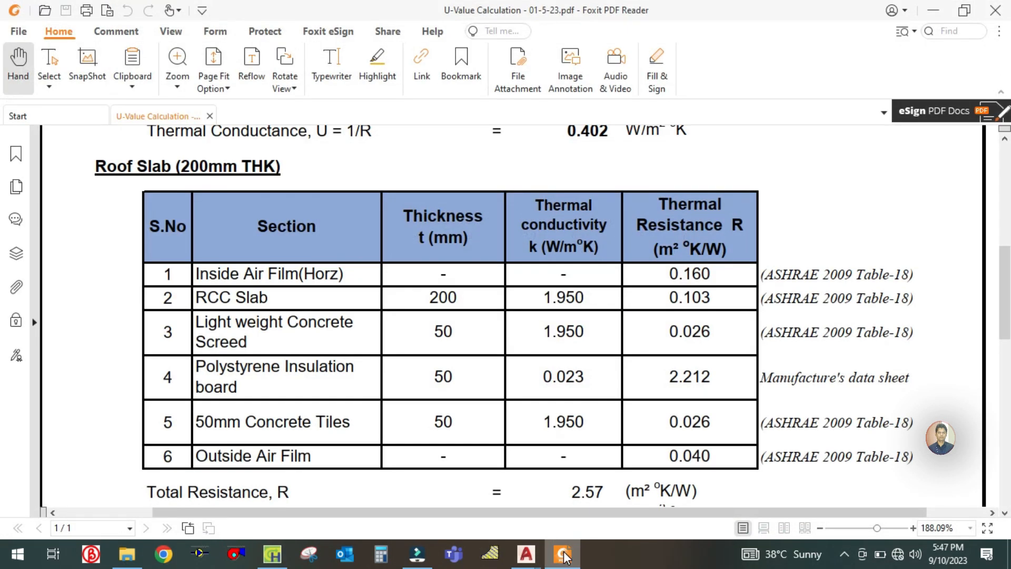
left_click(562, 554)
type("0.026")
- Check the insulation row in the PDF, rename the Built-up roofing layer as Insulaion board and set its thickness to 50 mm
left_click(429, 258)
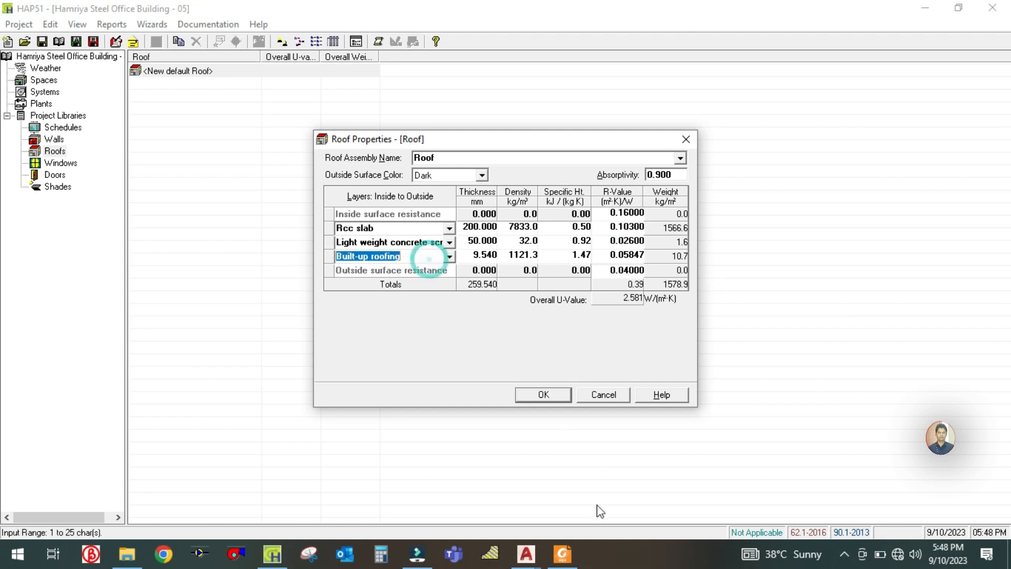
left_click(572, 555)
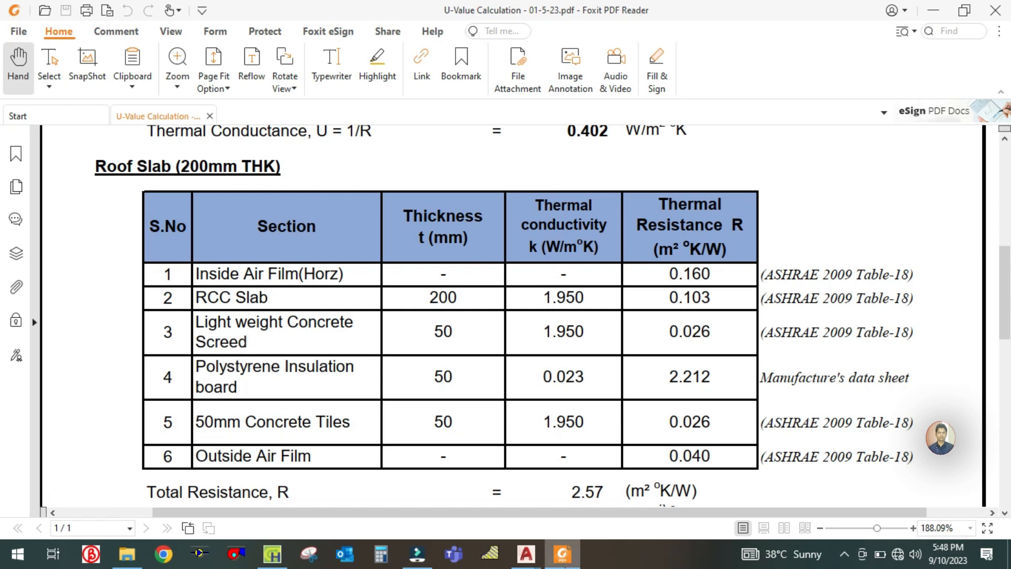
left_click(563, 555)
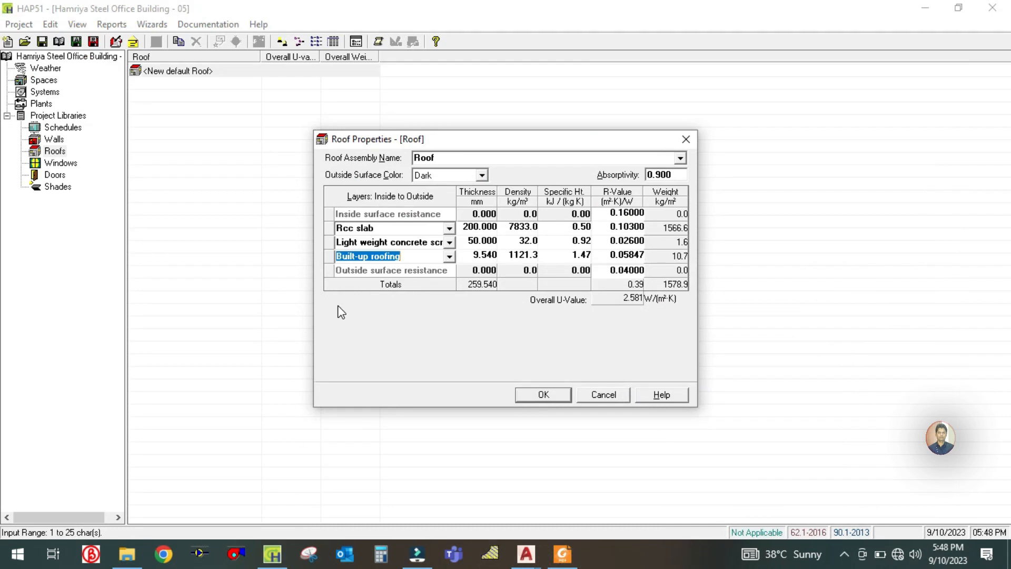
type("I")
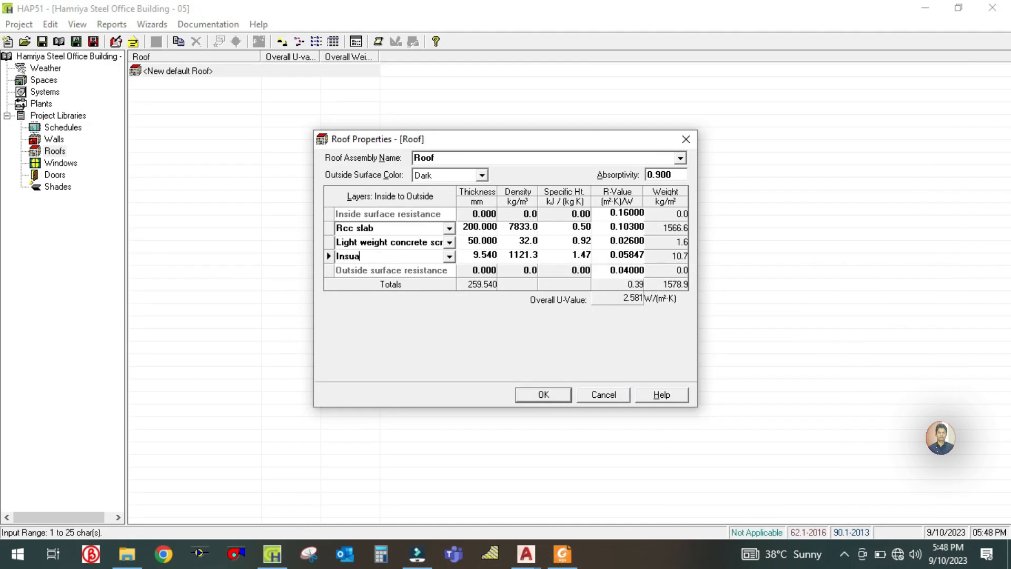
type("nsulaion board")
key("Tab")
type("50")
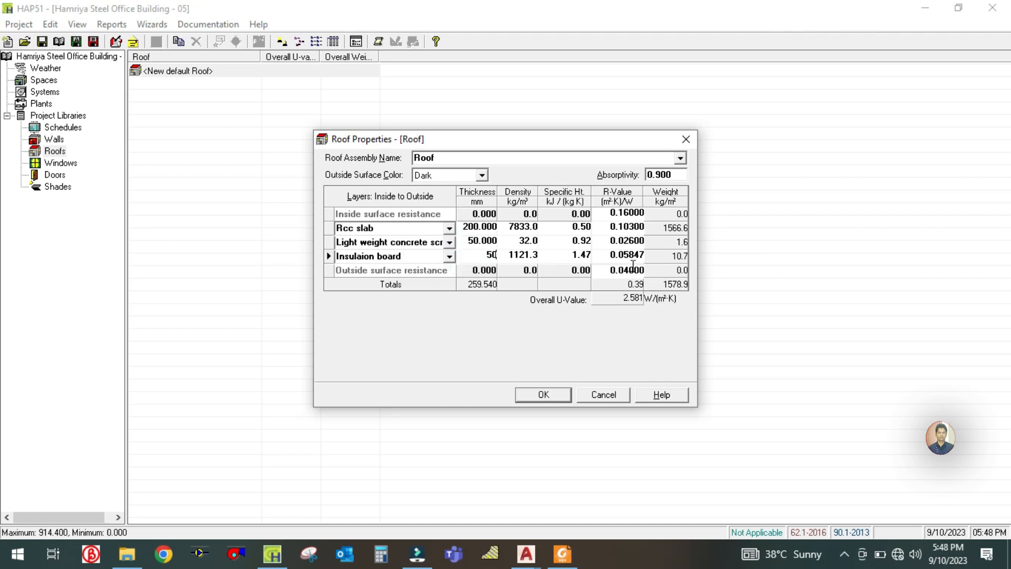
- Look up the polystyrene insulation's thermal resistance in the PDF and set the insulation board layer's R-value to 2.212
left_click(610, 257)
left_click(563, 556)
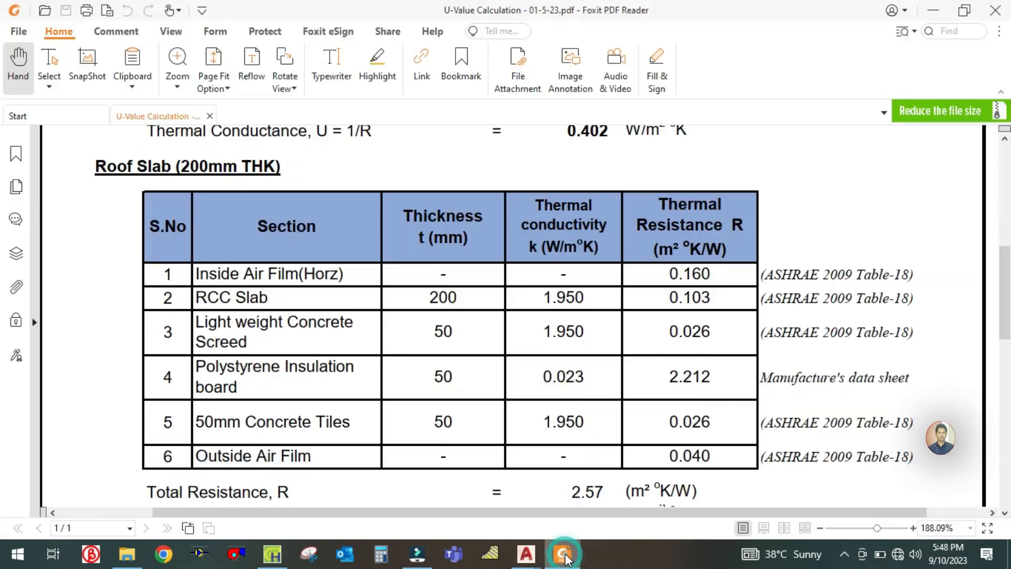
left_click(563, 555)
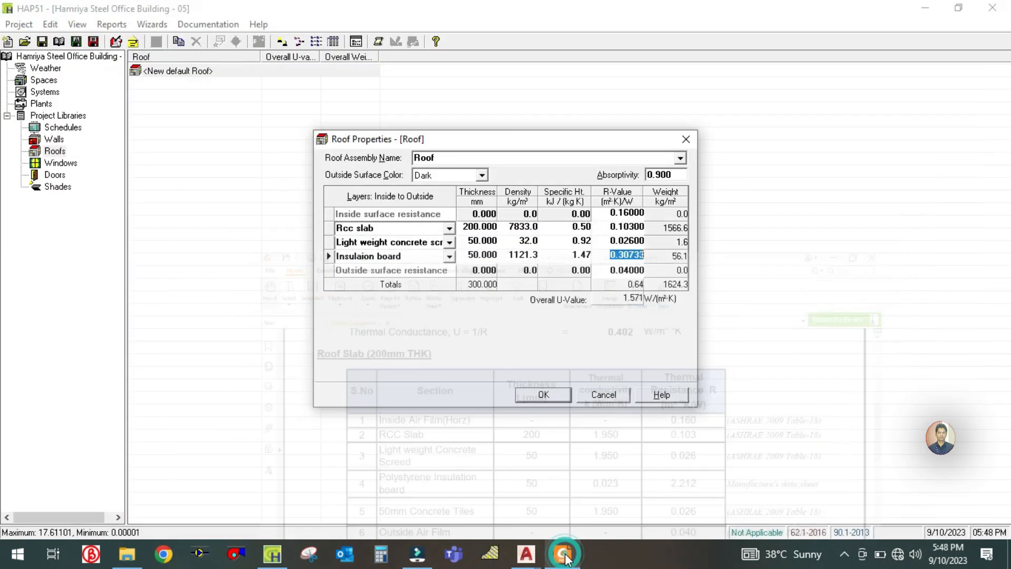
left_click(564, 555)
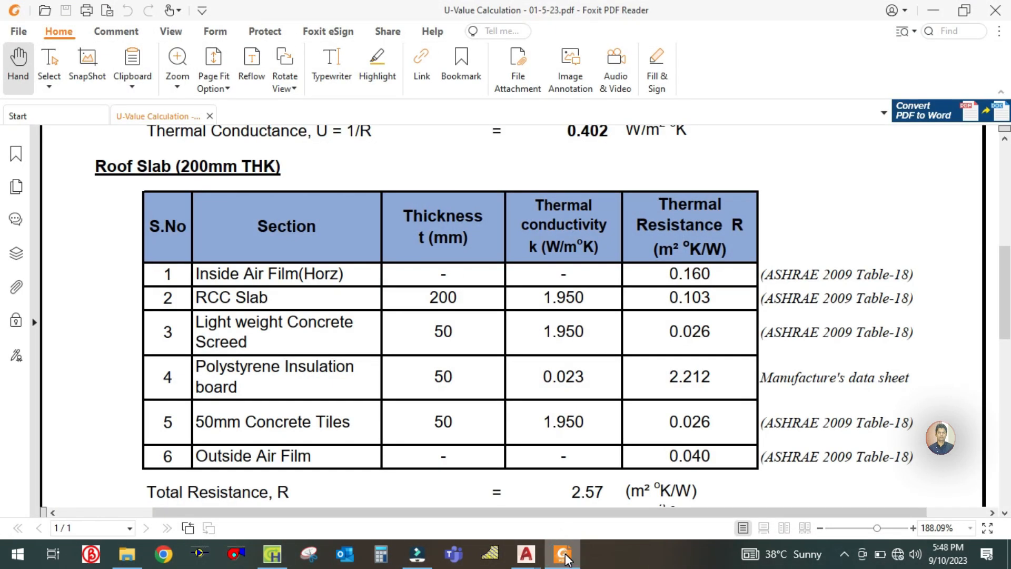
left_click(564, 555)
type("2.212")
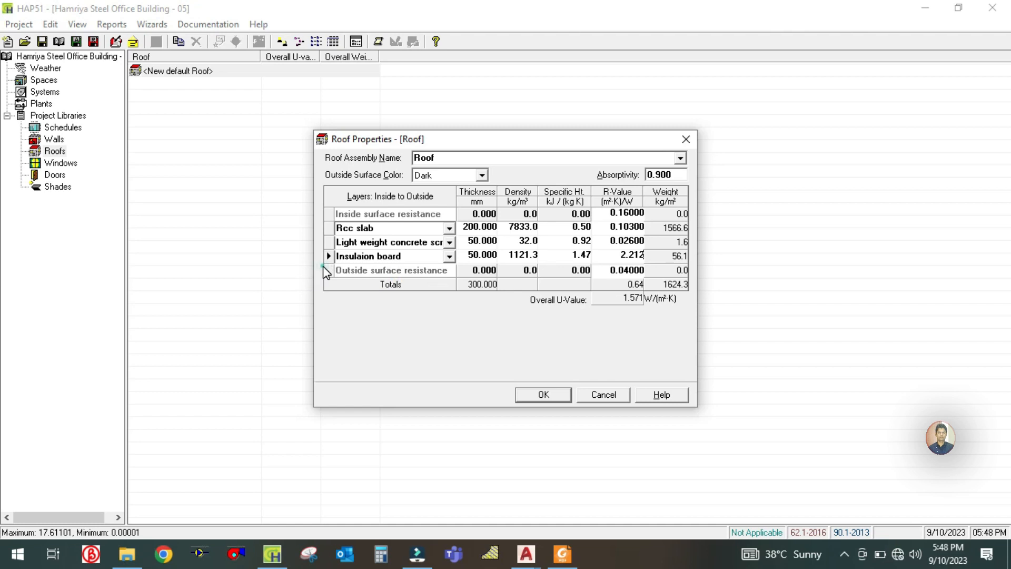
- Insert a new roof layer before the outside surface resistance and name it 50 mm concrete tiles, following the PDF's Roof Slab table
left_click(323, 267)
left_click(563, 554)
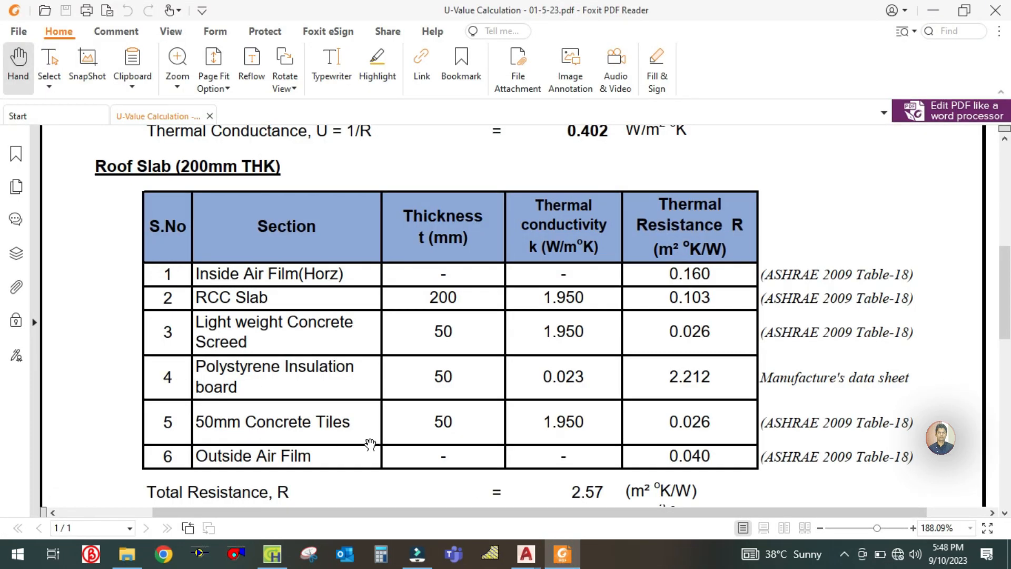
left_click(563, 554)
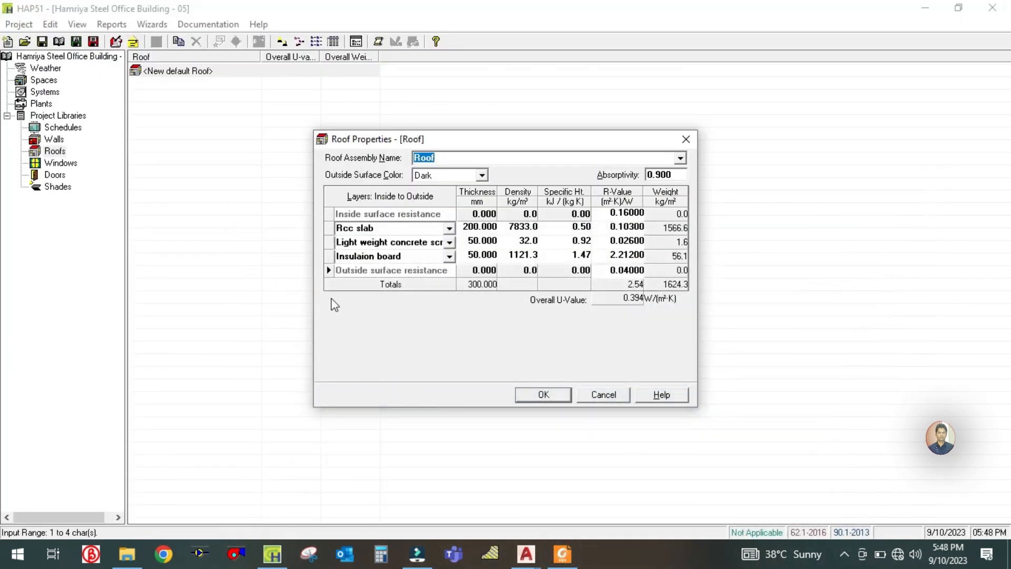
right_click(327, 268)
left_click(349, 276)
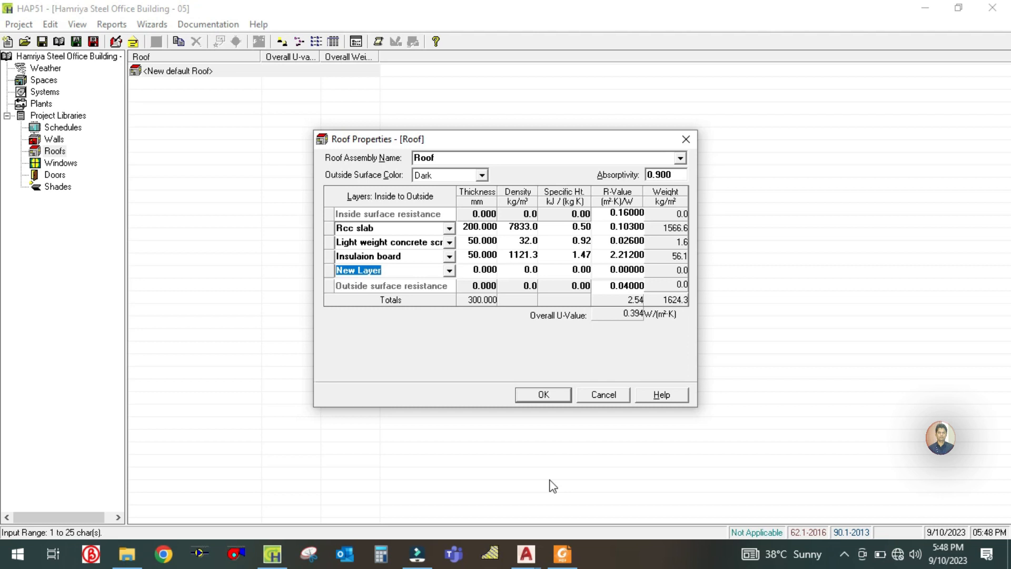
left_click(569, 556)
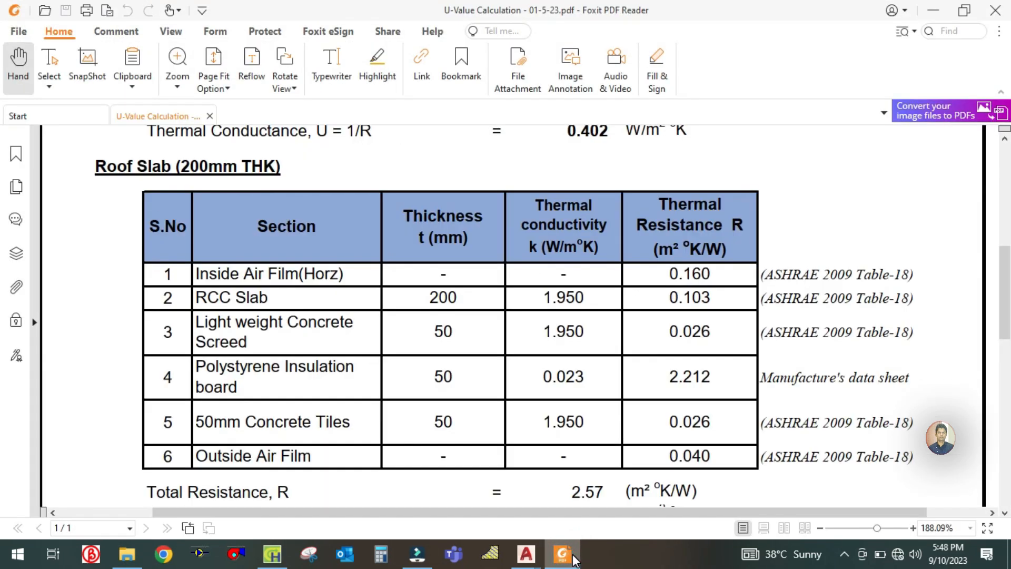
left_click(573, 557)
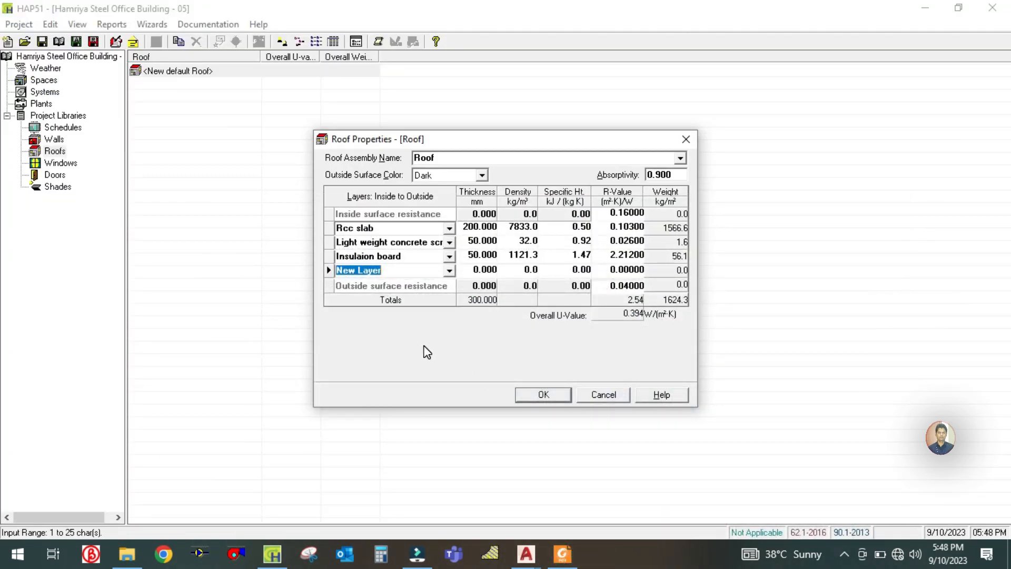
type("50 mm concrete tiles")
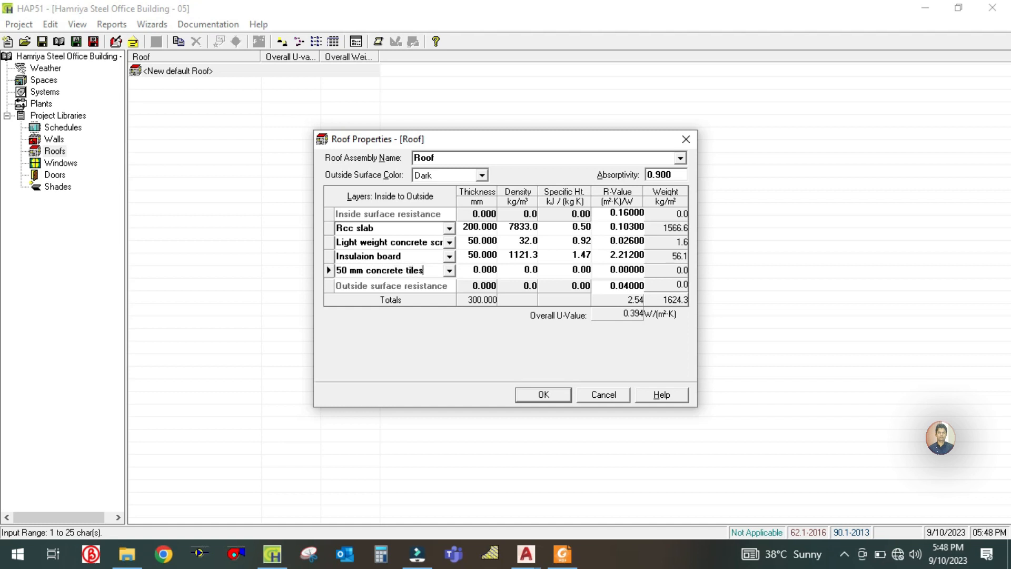
- Set the concrete tiles layer's thickness to 50 mm and its R-value to 0.026, as listed in the U-value PDF
left_click(470, 255)
left_click(472, 272)
type("50")
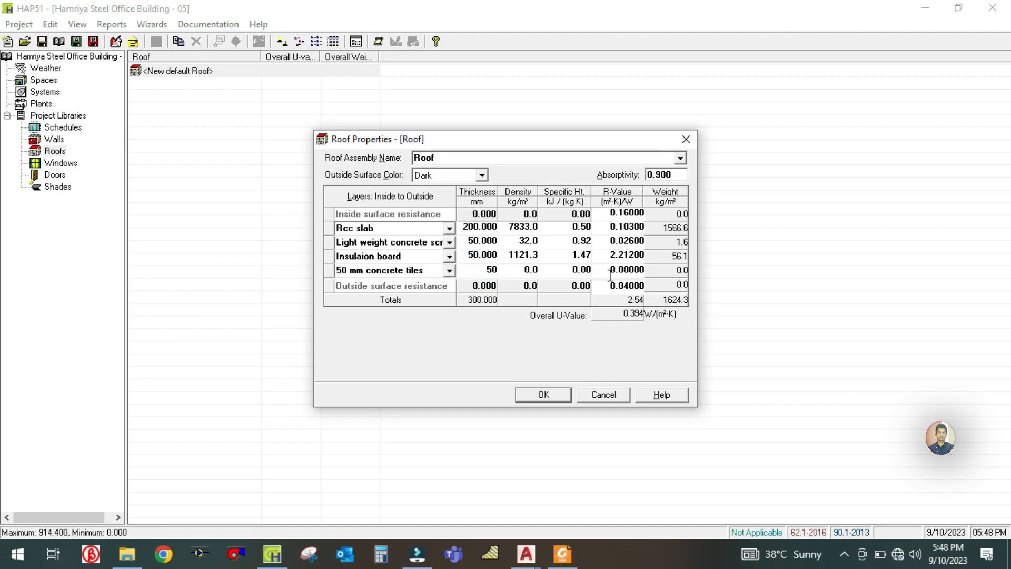
left_click(604, 271)
left_click(563, 554)
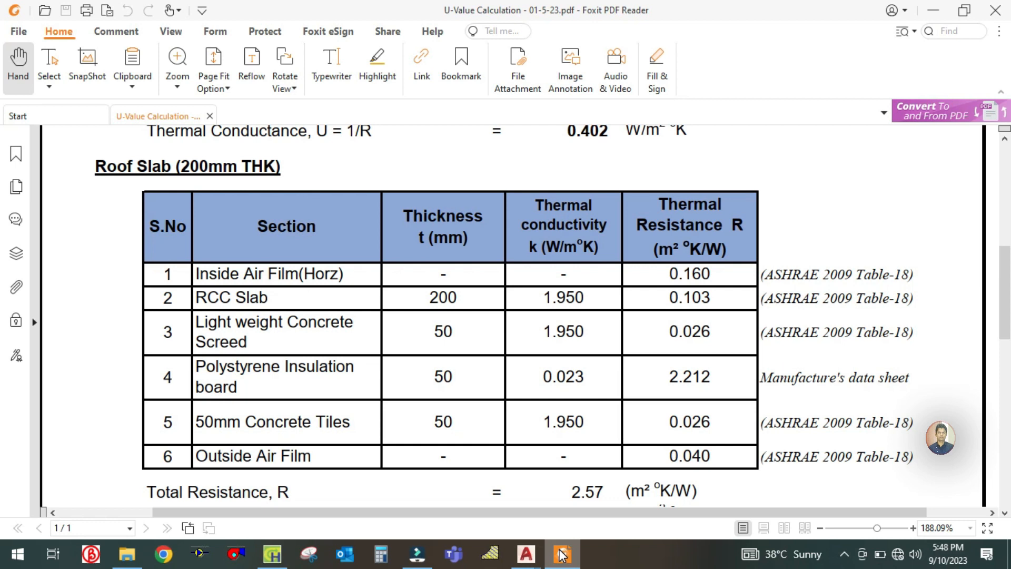
left_click(563, 554)
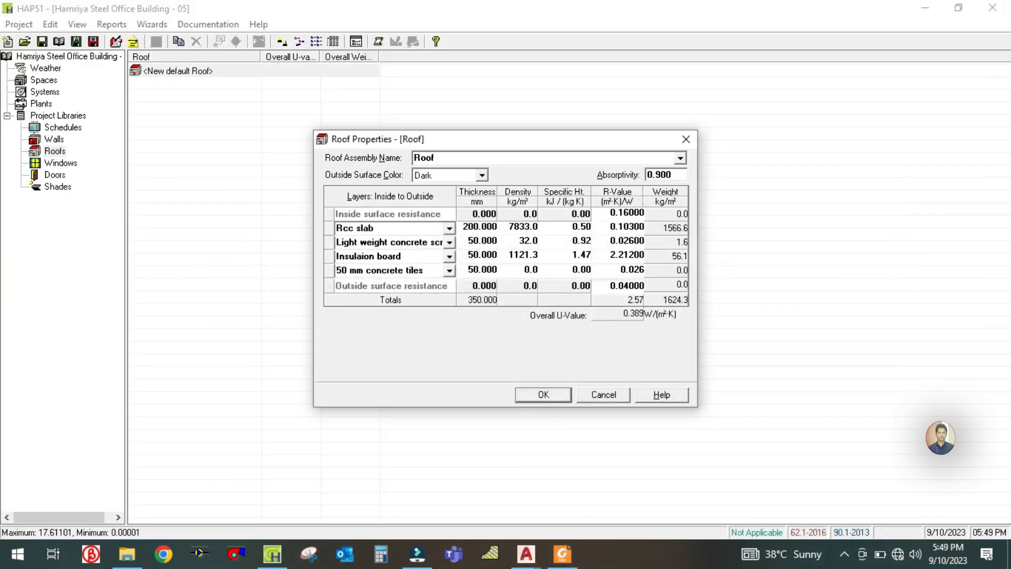
- Compare the roof layers with the PDF's Roof Slab table and save the Roof assembly
left_click(625, 254)
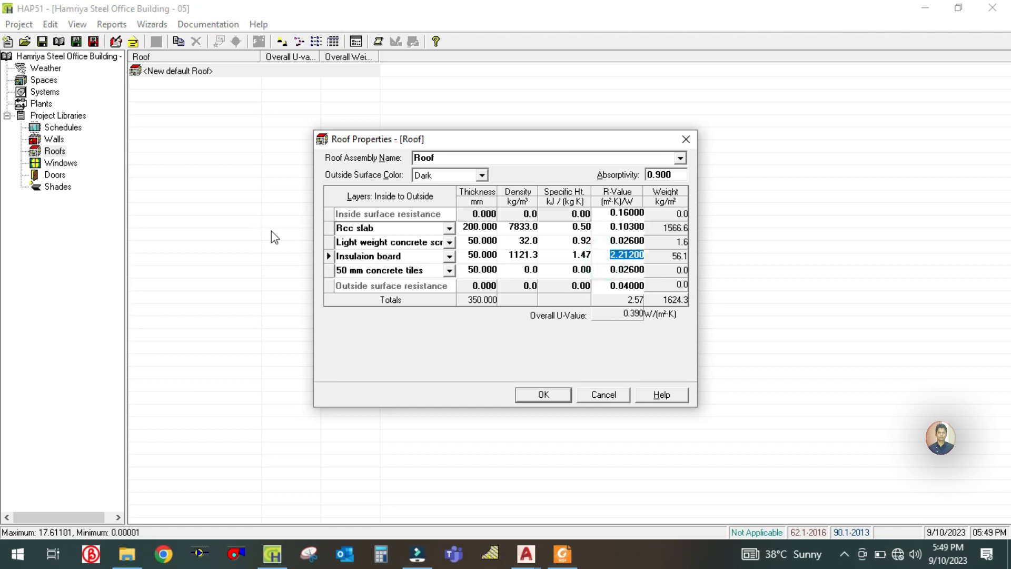
left_click(575, 563)
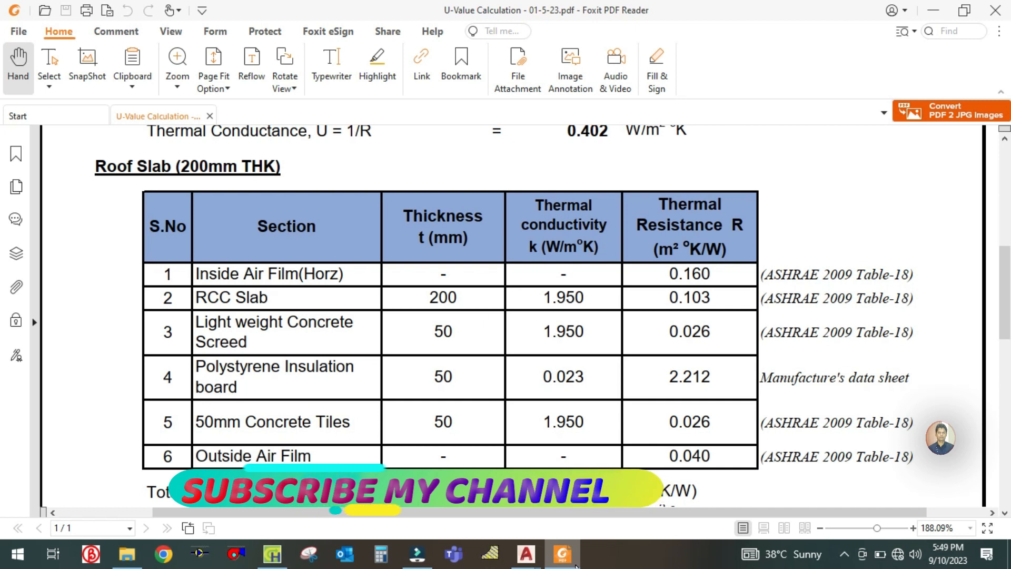
left_click(574, 562)
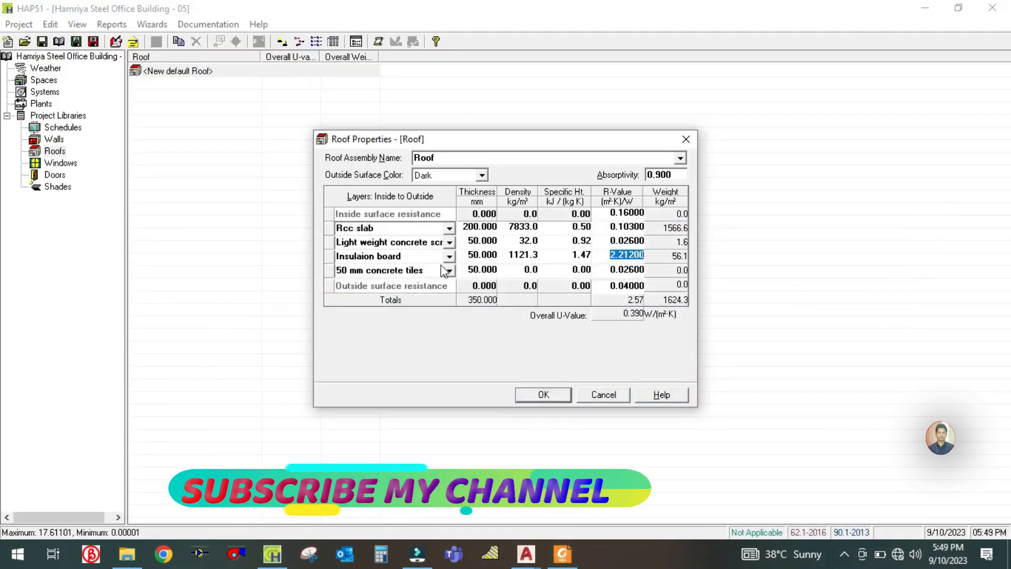
left_click(542, 394)
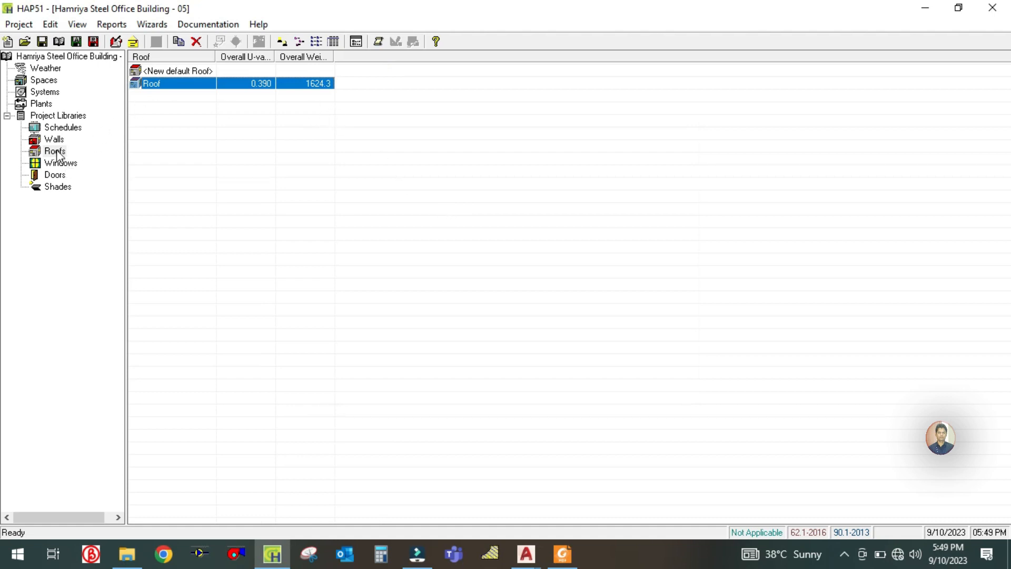
- Open the Wall Constructions report for Outside Wall and enlarge it to review the wall details and layers
left_click(54, 139)
left_click(54, 150)
left_click(56, 140)
left_click(161, 84)
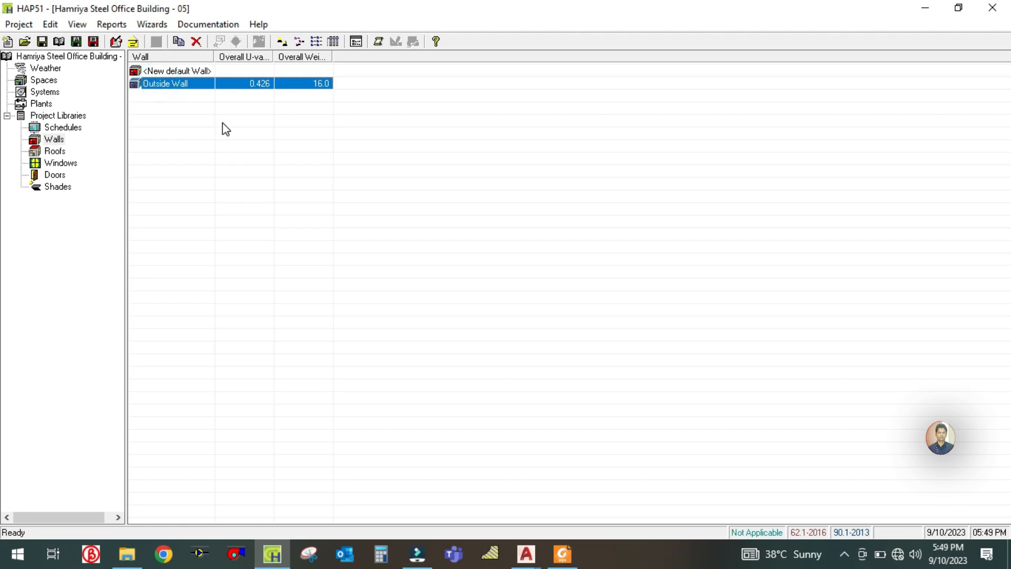
left_click(378, 41)
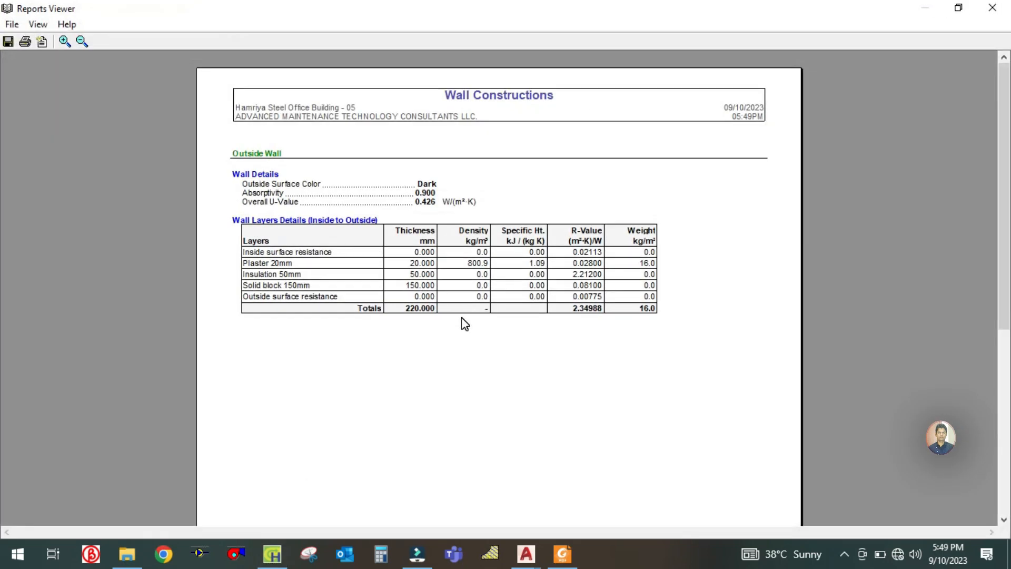
left_click(63, 41)
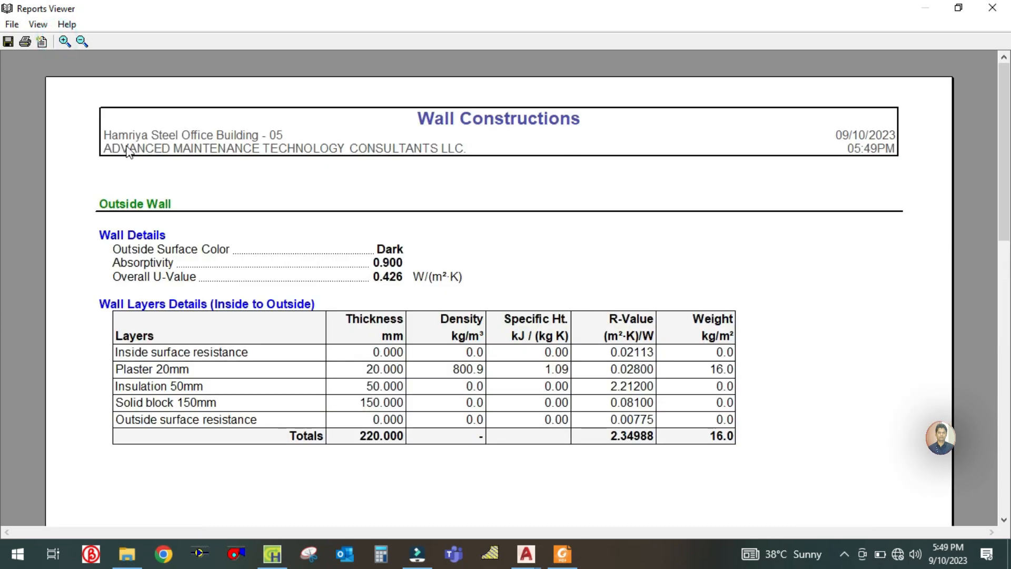
scroll(136, 177, "down", 3)
scroll(135, 175, "up", 1)
scroll(135, 179, "up", 1)
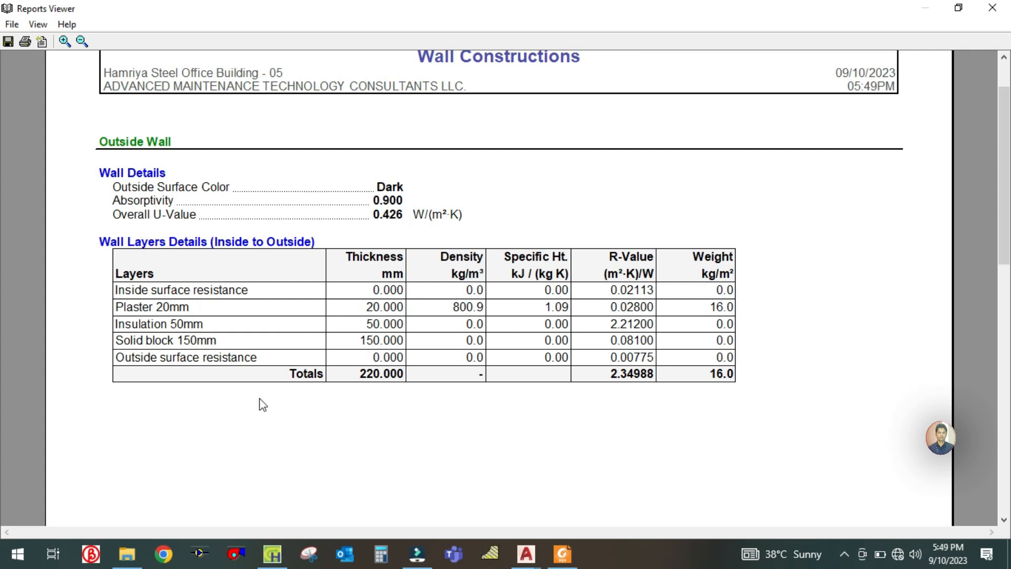
- Finish reviewing the Wall Constructions report, close it, and show the project's list of spaces
scroll(573, 342, "up", 2)
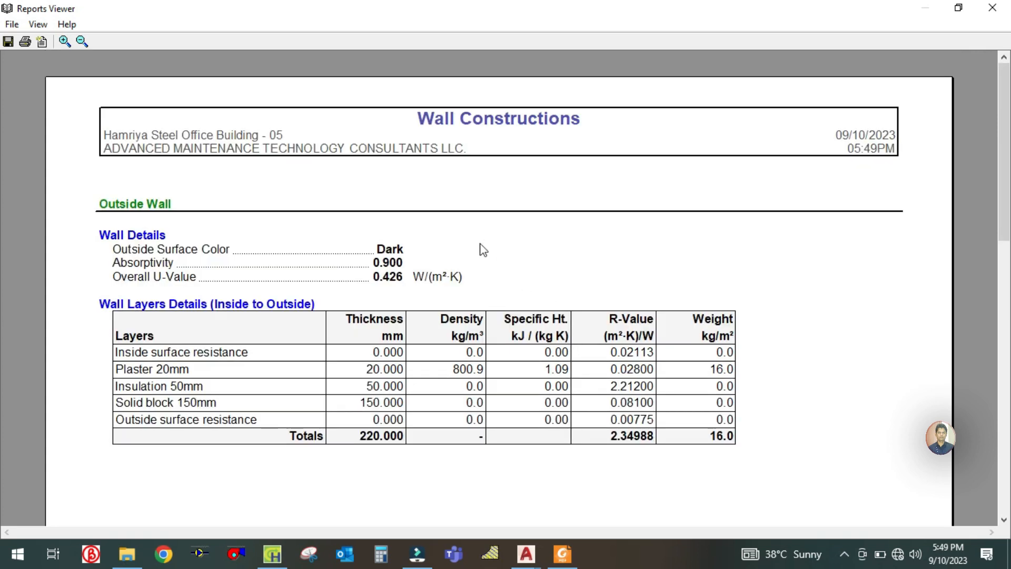
left_click(993, 7)
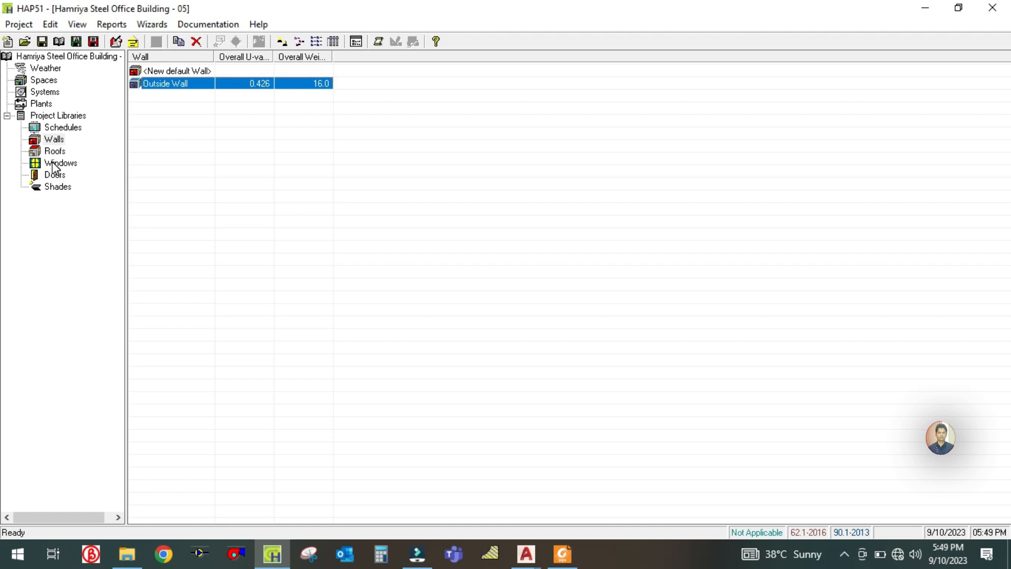
left_click(40, 83)
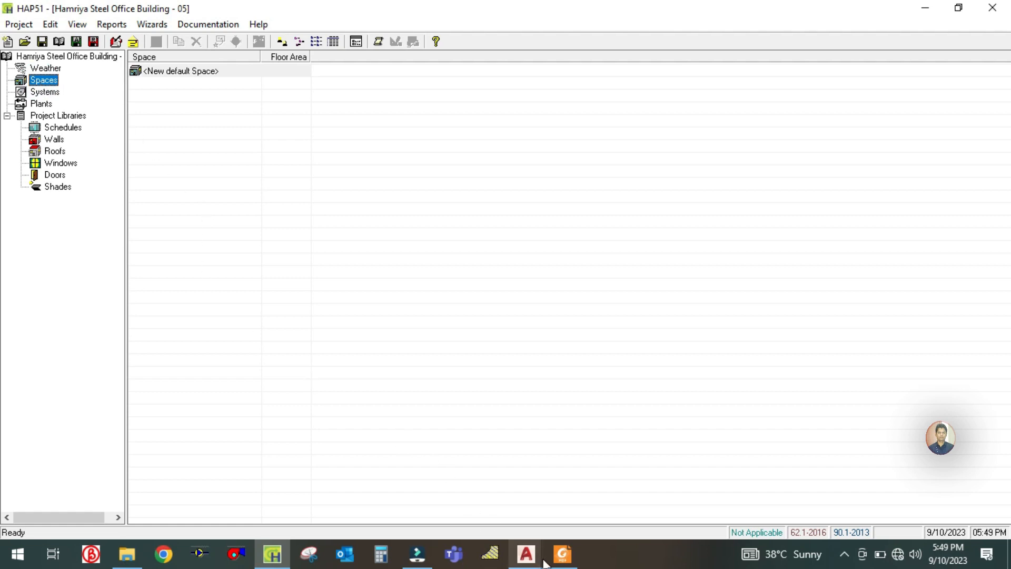
- Switch to the AutoCAD drawing J125-V-05-A01-Y.dwg and examine the ground floor rooms from Technical Mngr to the HR.+PR. Office and Reception
mouse_move(537, 558)
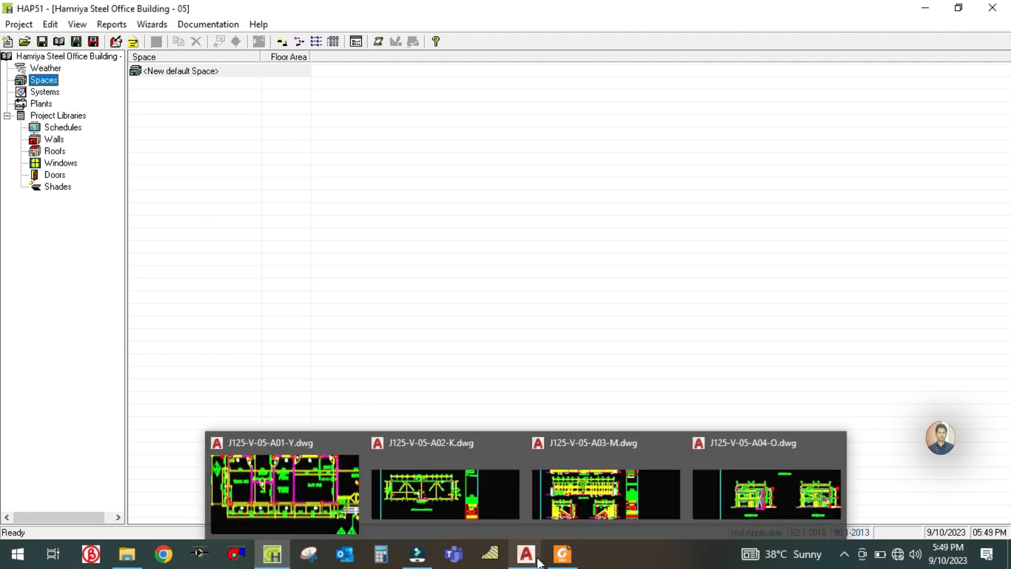
left_click(342, 484)
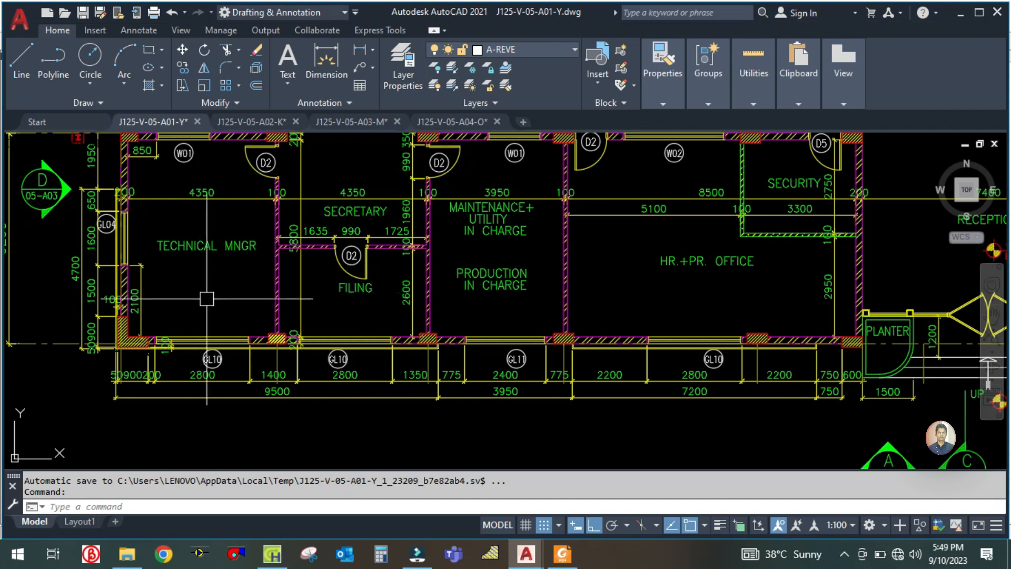
scroll(205, 293, "down", 2)
left_click_drag(201, 292, 237, 346)
scroll(225, 384, "up", 2)
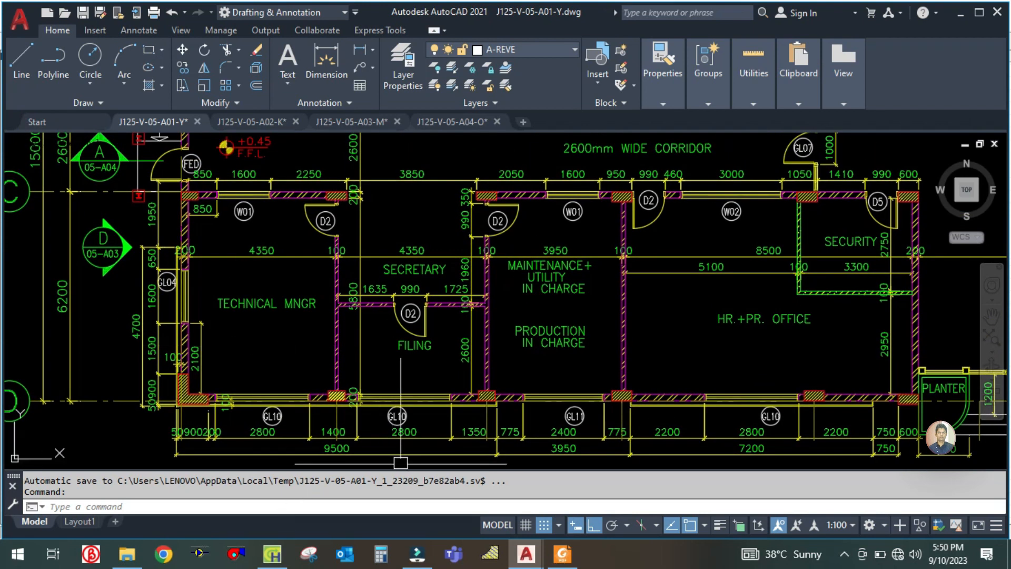
scroll(249, 351, "up", 2)
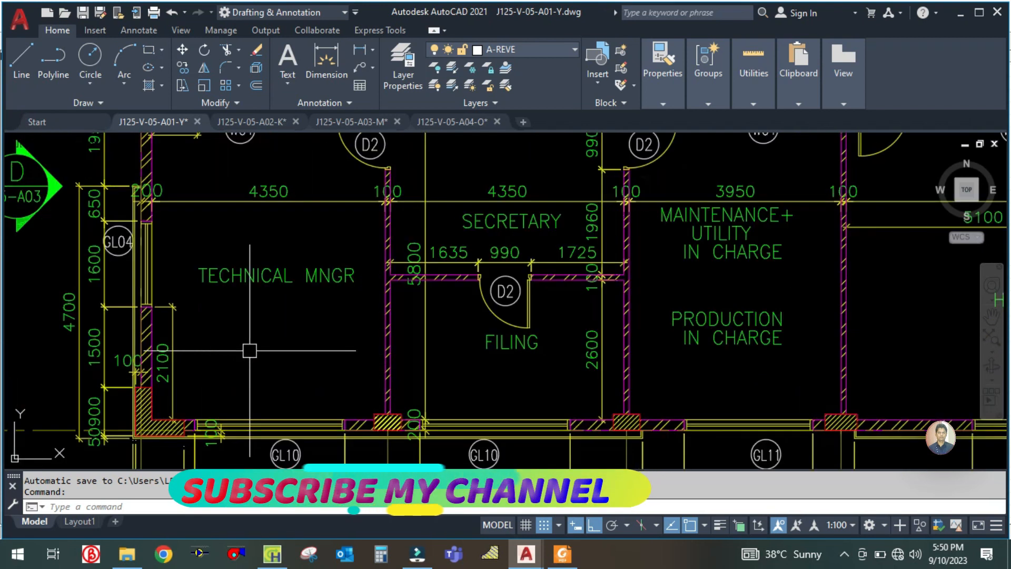
scroll(250, 351, "down", 4)
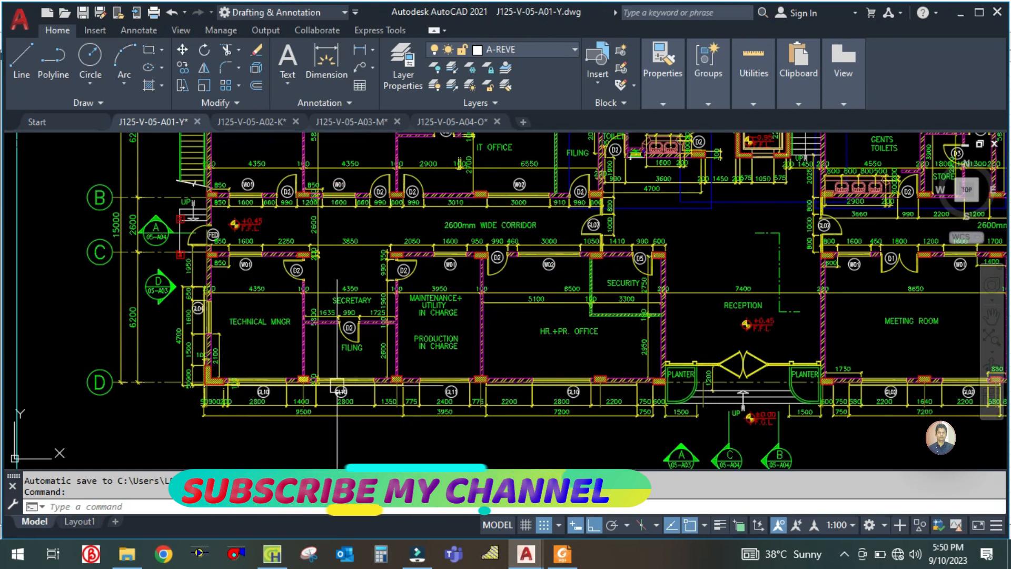
scroll(244, 356, "up", 2)
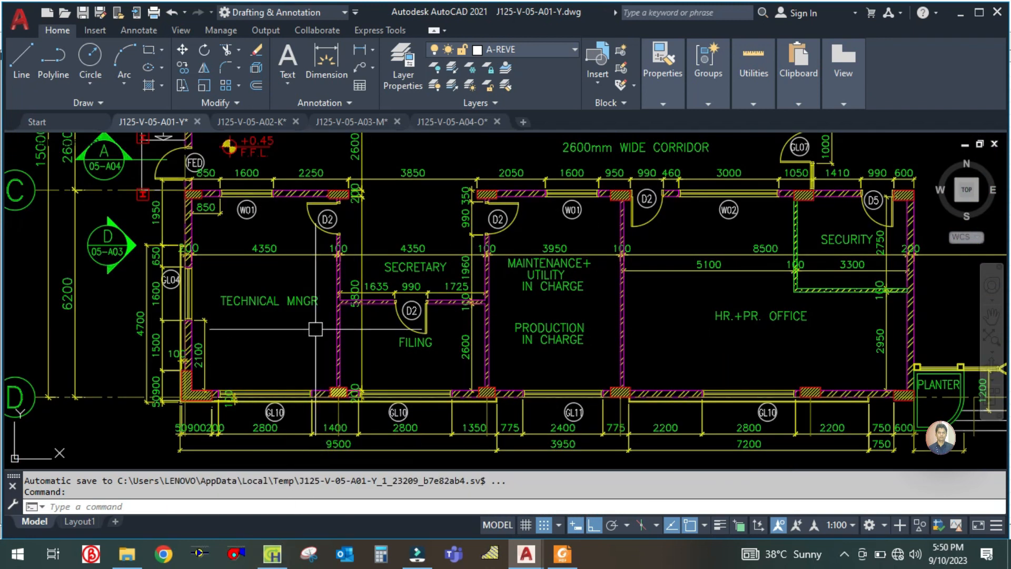
scroll(292, 301, "down", 2)
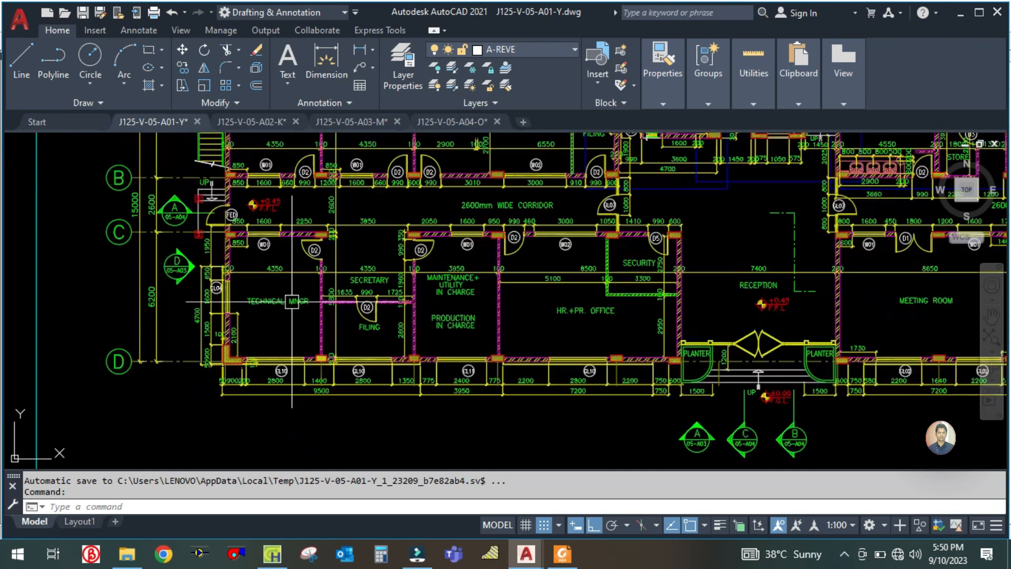
left_click_drag(567, 316, 463, 346)
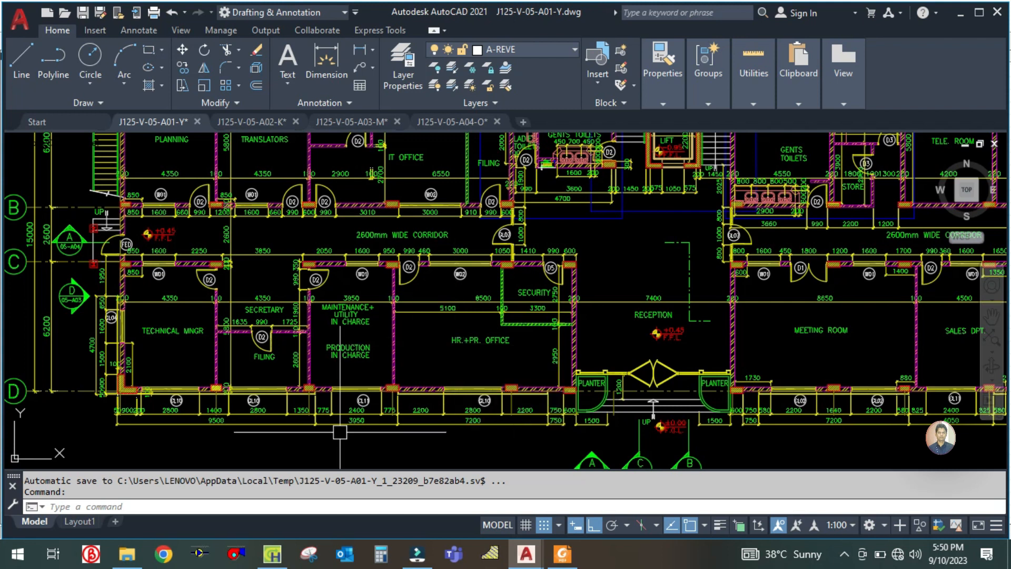
left_click(274, 553)
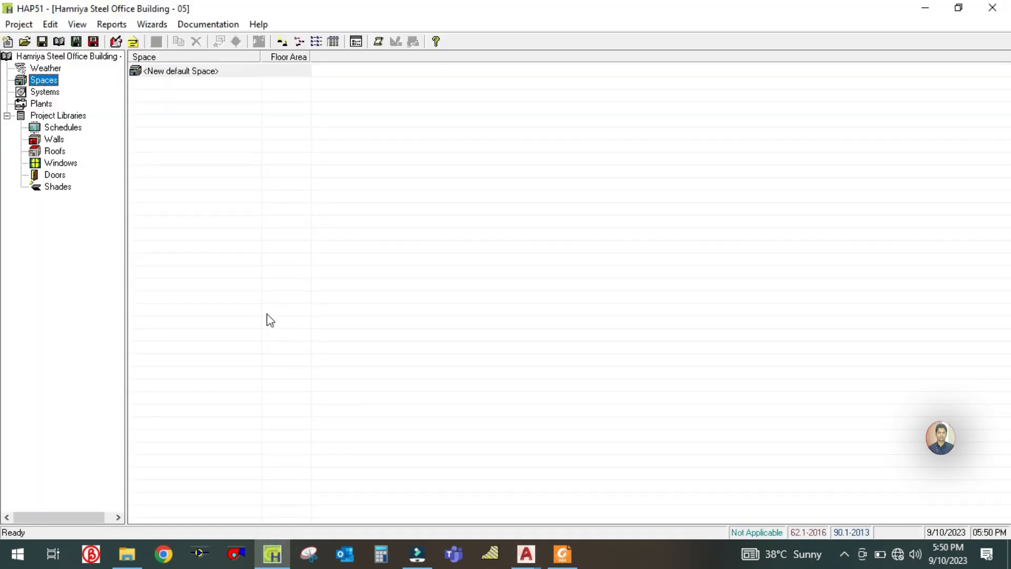
left_click(274, 554)
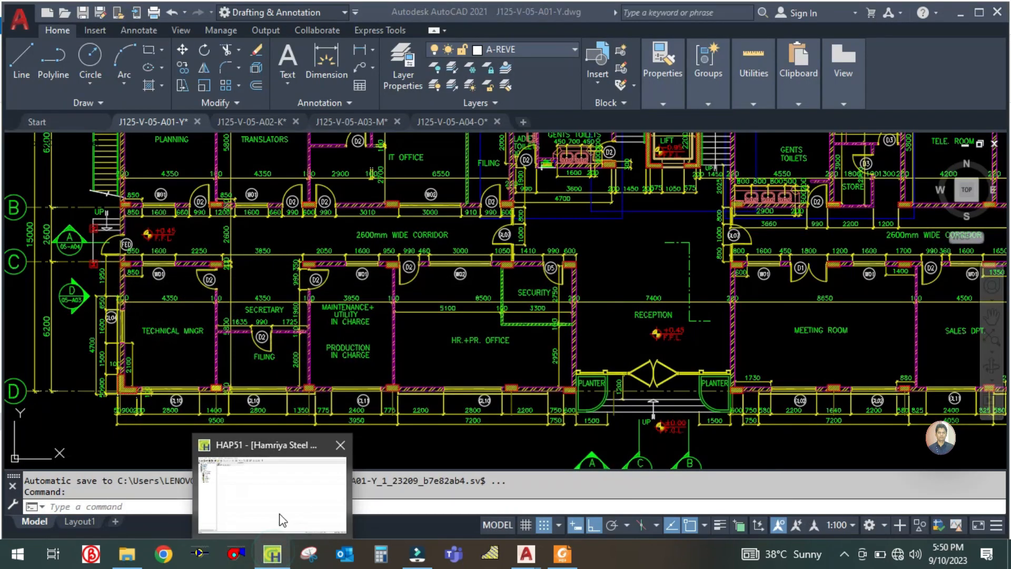
left_click(416, 369)
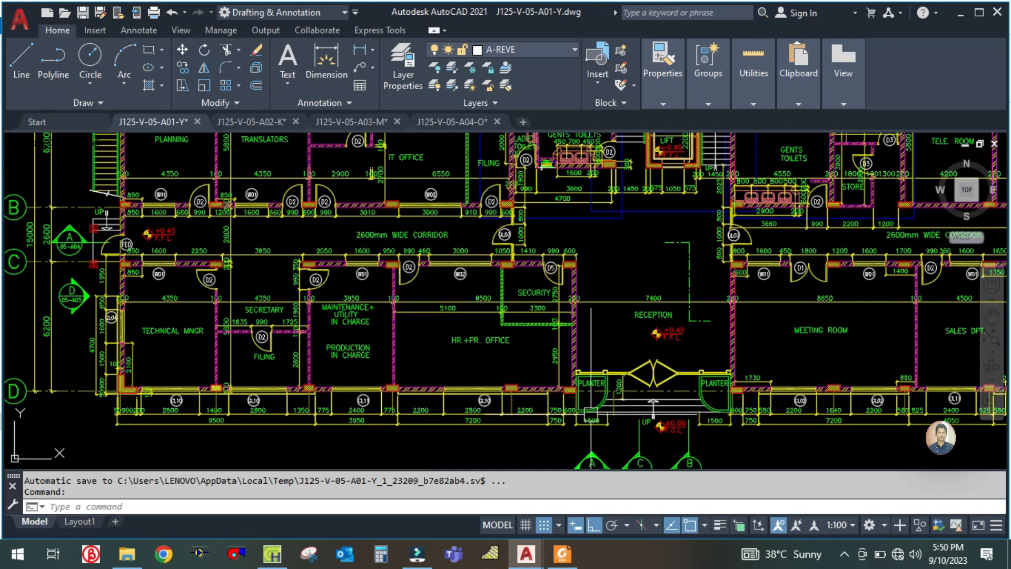
- Examine the complete ground floor layout of the office block, including the corridors, toilets, lift area and service rooms
scroll(408, 349, "down", 2)
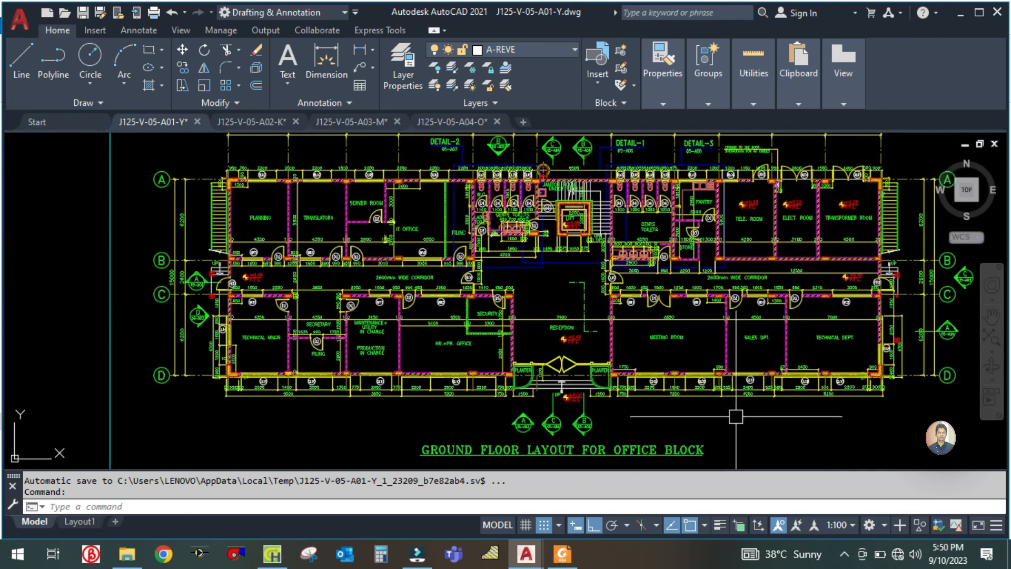
mouse_move(708, 422)
left_mouse_down()
mouse_move(512, 420)
mouse_move(678, 419)
mouse_move(602, 421)
left_mouse_up()
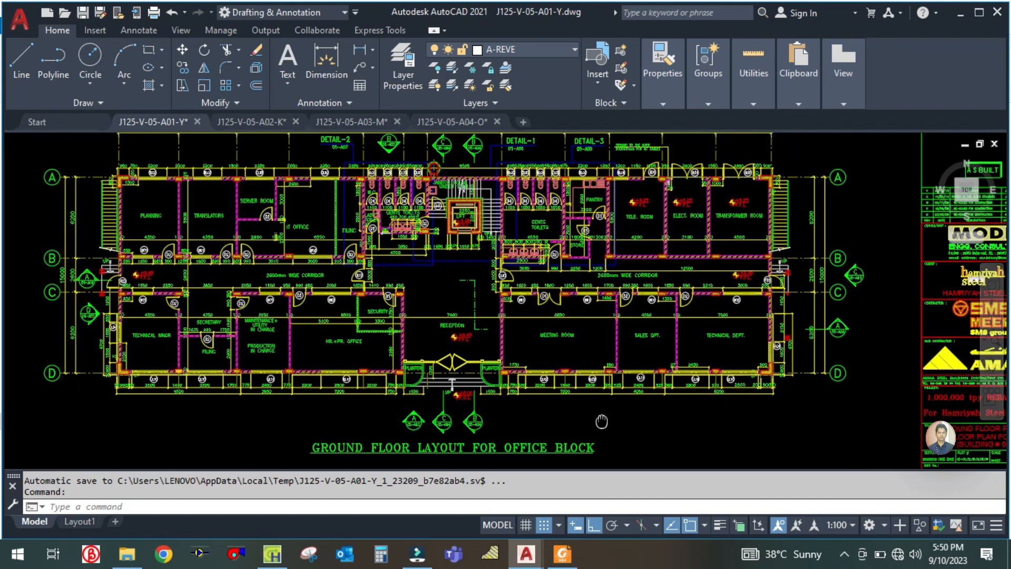
left_click_drag(602, 422, 602, 420)
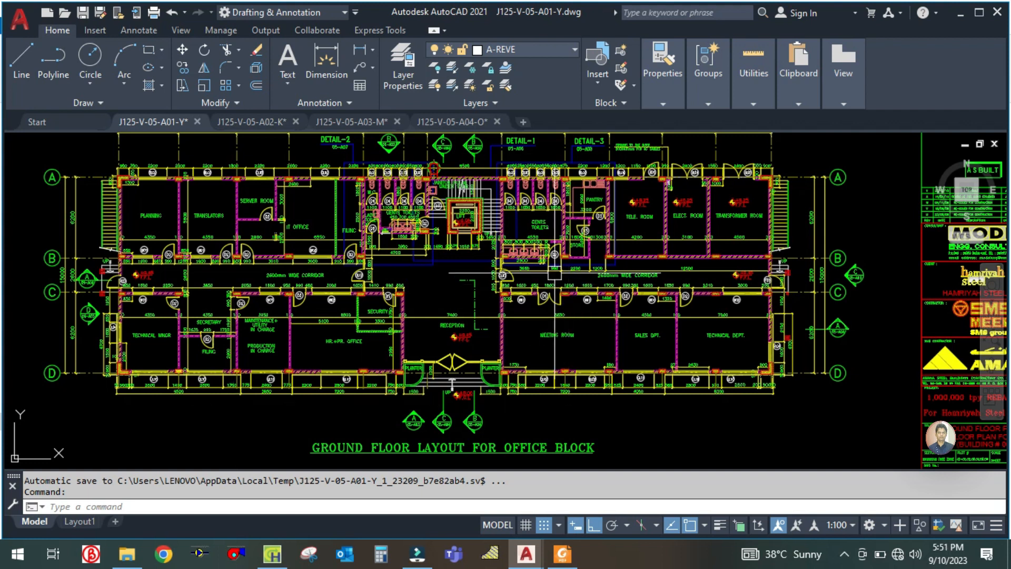
scroll(541, 270, "up", 5)
scroll(390, 306, "down", 3)
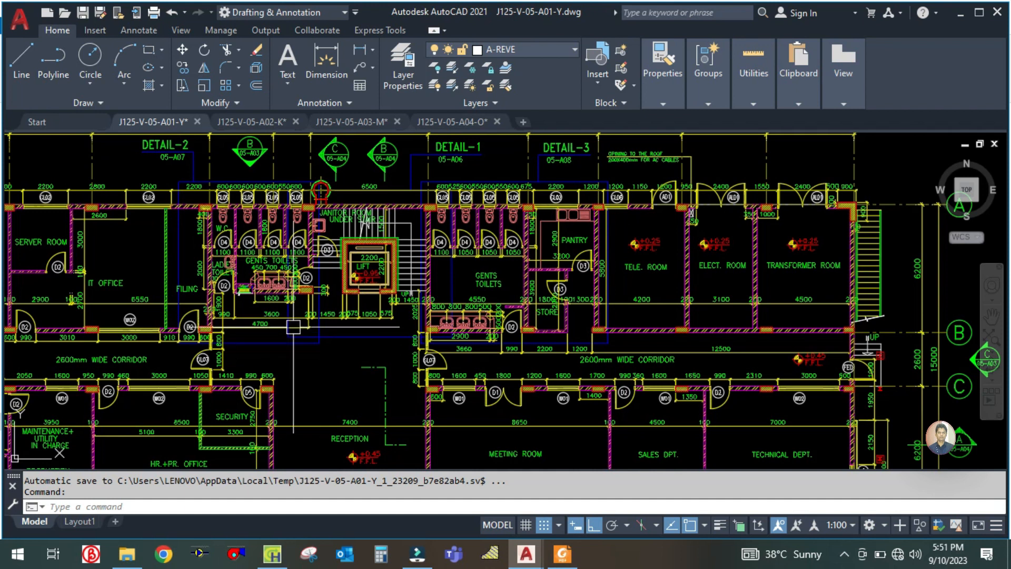
left_click_drag(292, 371, 394, 330)
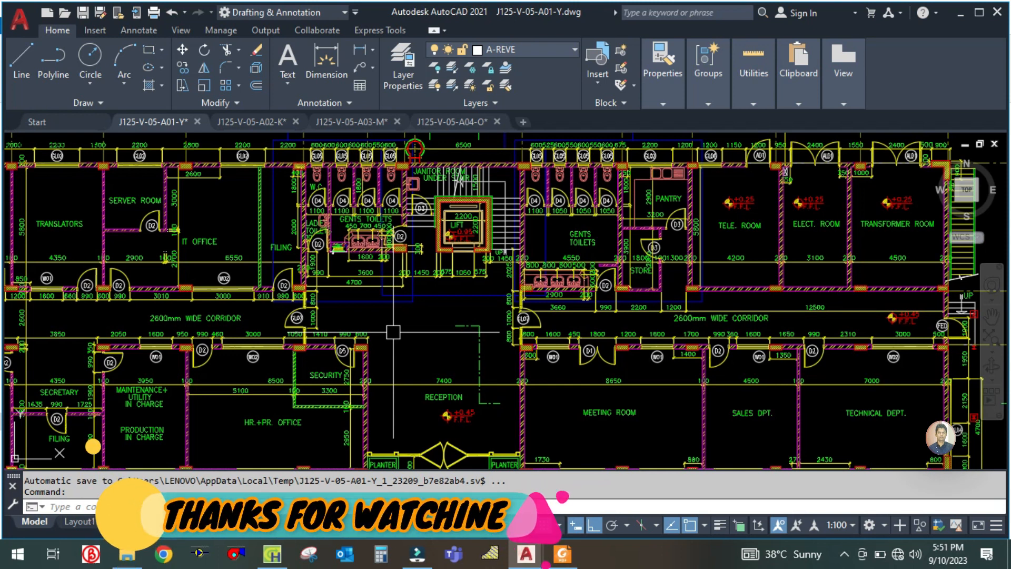
scroll(387, 361, "down", 2)
left_click_drag(288, 400, 336, 363)
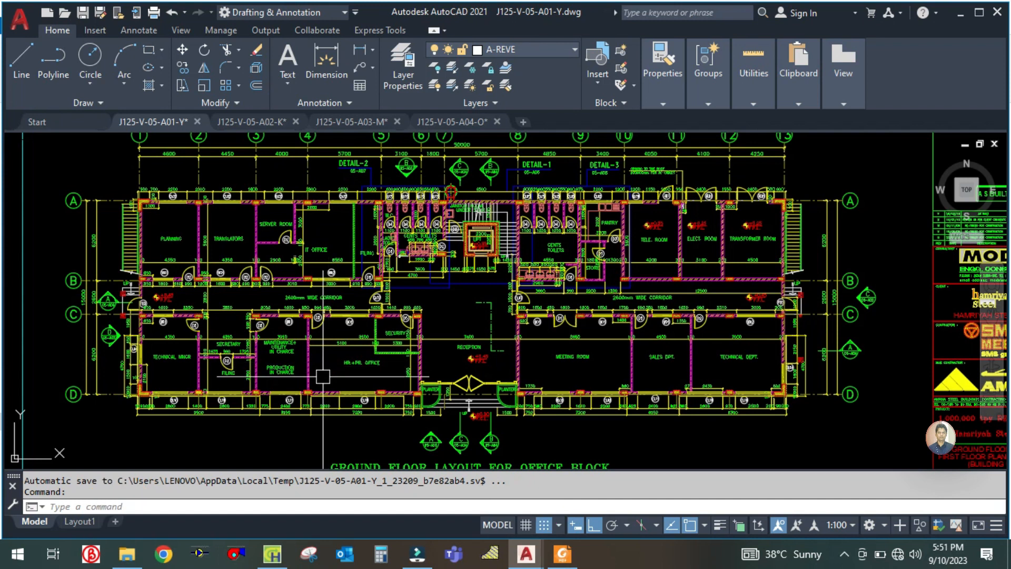